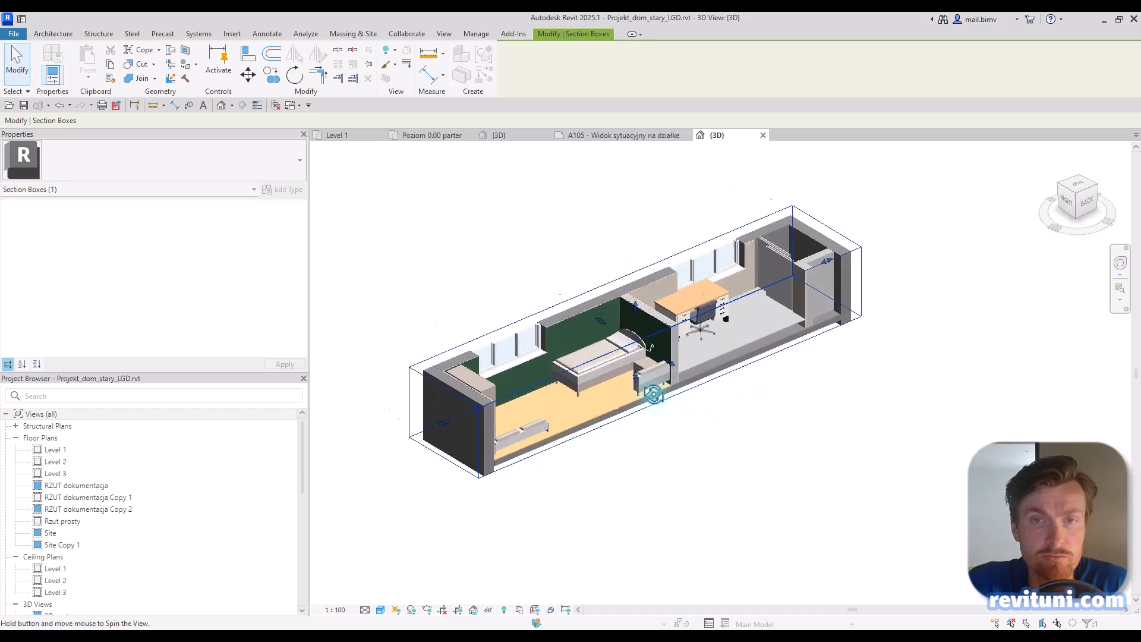
# - Stretch the section box in the 3D view so that it encloses the whole floor of the house
pyautogui.moveTo(879, 381); pyautogui.dragTo(705, 377)
pyautogui.keyDown('shift'); pyautogui.moveTo(752, 415); pyautogui.dragTo(570, 389, button='middle'); pyautogui.keyUp('shift')
pyautogui.moveTo(562, 369); pyautogui.dragTo(780, 421)
pyautogui.moveTo(781, 421)
pyautogui.keyDown('shift'); pyautogui.mouseDown(button='middle')
pyautogui.moveTo(798, 459)
pyautogui.moveTo(785, 439)
pyautogui.mouseUp(button='middle'); pyautogui.keyUp('shift')
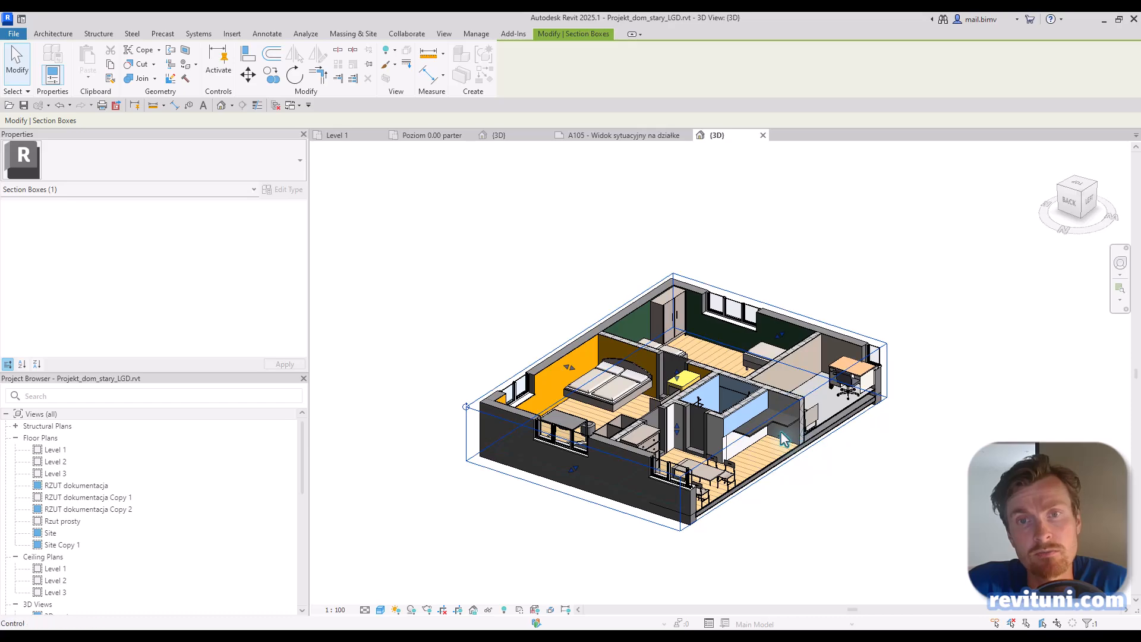
# - Cut the house back with the section box to the strip of rooms along the window wall, dismissing the webcam-access notification
pyautogui.keyDown('shift'); pyautogui.moveTo(937, 484); pyautogui.dragTo(518, 464, button='middle'); pyautogui.keyUp('shift')
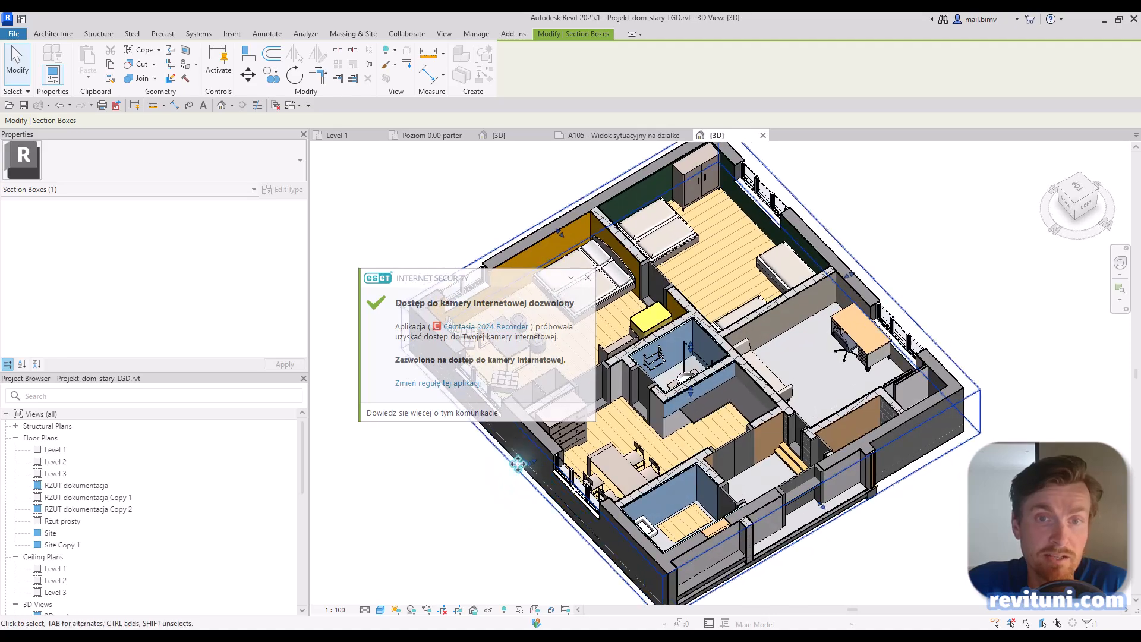
pyautogui.click(586, 278)
pyautogui.keyDown('shift'); pyautogui.moveTo(425, 540); pyautogui.dragTo(350, 461, button='middle'); pyautogui.keyUp('shift')
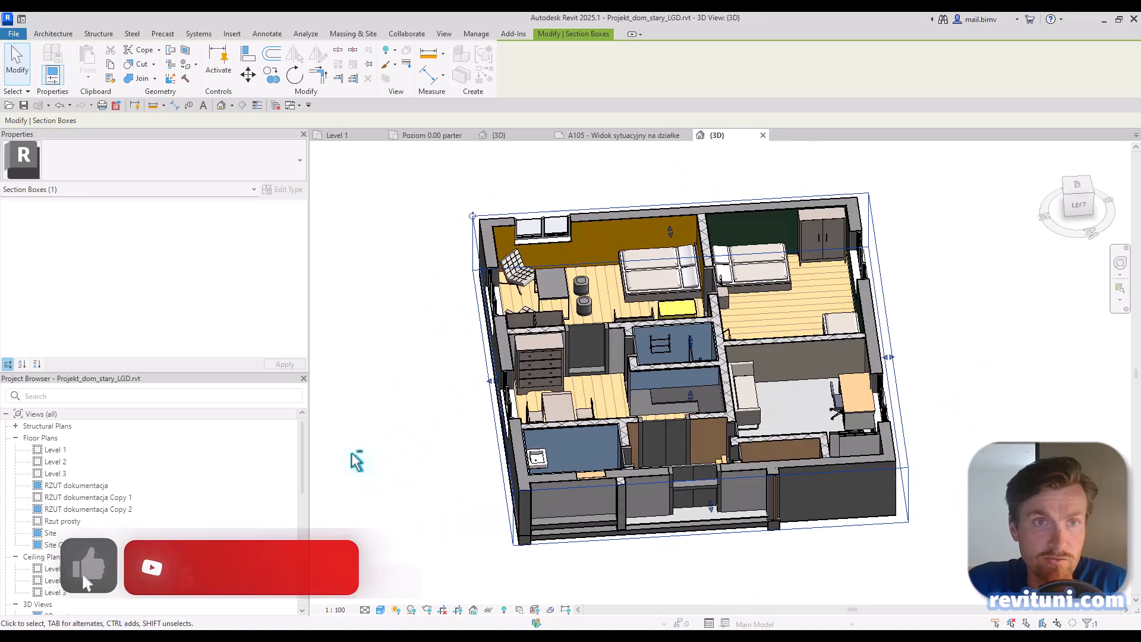
pyautogui.scroll(3, 705, 365)
pyautogui.keyDown('shift'); pyautogui.moveTo(450, 466); pyautogui.dragTo(713, 411, button='middle'); pyautogui.keyUp('shift')
pyautogui.scroll(-2, 509, 415)
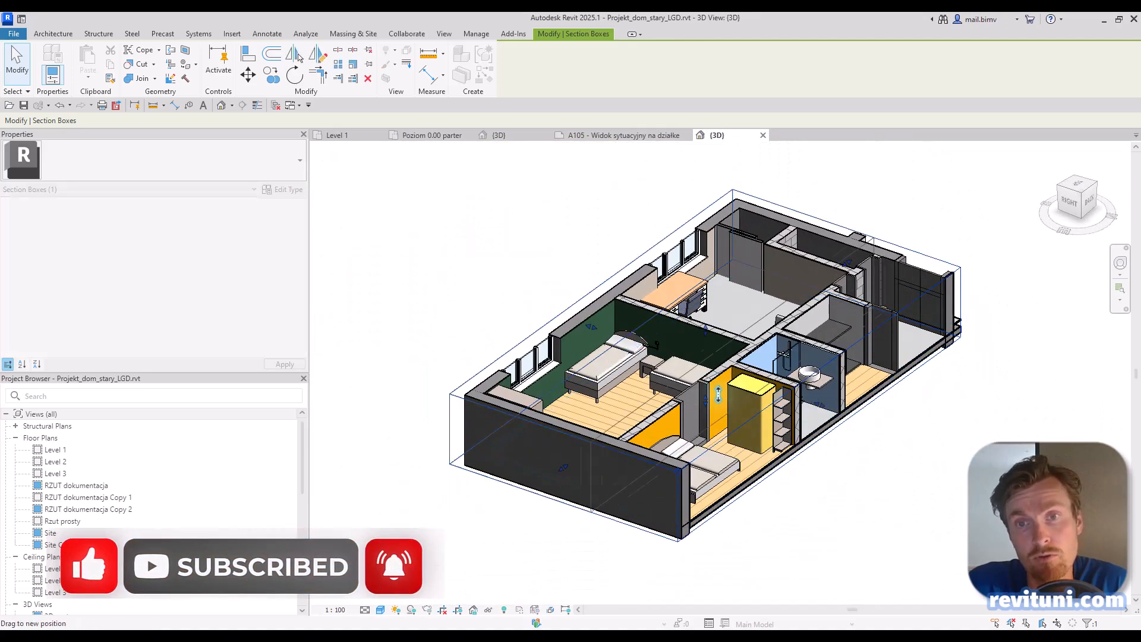
pyautogui.moveTo(730, 396); pyautogui.dragTo(698, 380)
pyautogui.keyDown('shift'); pyautogui.moveTo(743, 389); pyautogui.dragTo(611, 374, button='middle'); pyautogui.keyUp('shift')
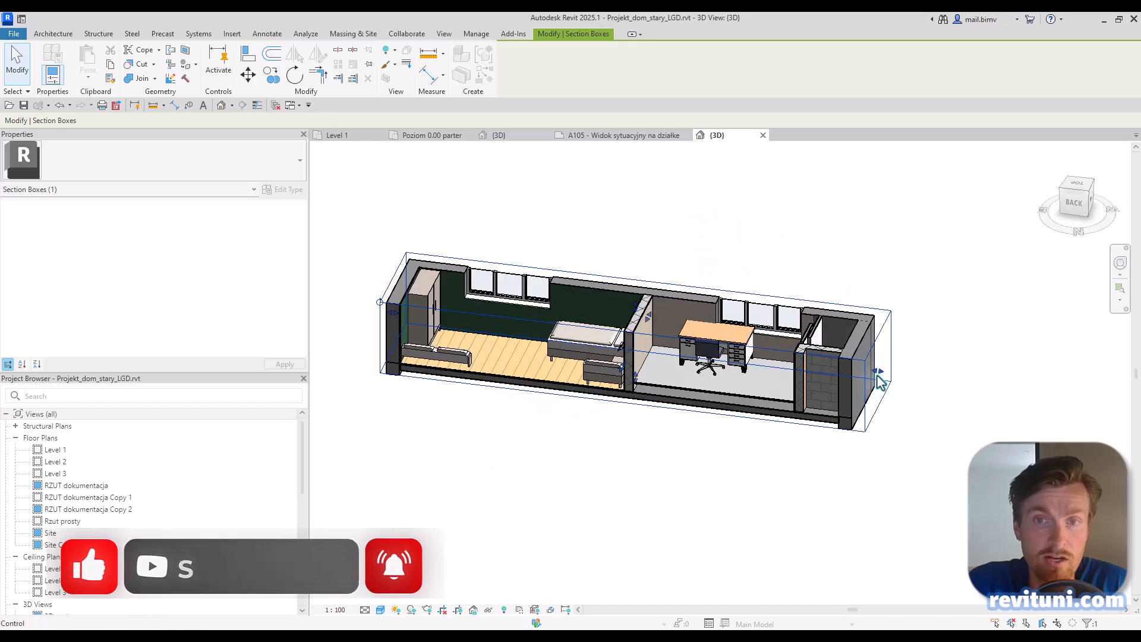
pyautogui.moveTo(880, 380); pyautogui.dragTo(838, 366)
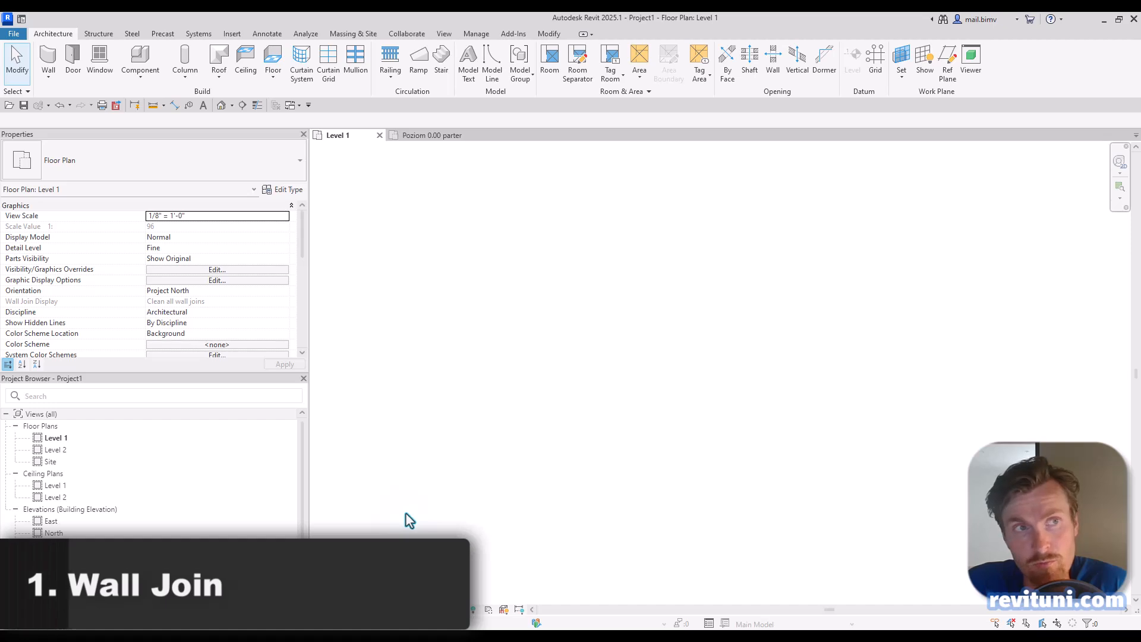
# - Draw a chain of five perpendicular walls of type Porotherm 30 T Dryfix kl.10_15_3_12 on Level 1, starting with a 12'-0" vertical segment
pyautogui.click(48, 59)
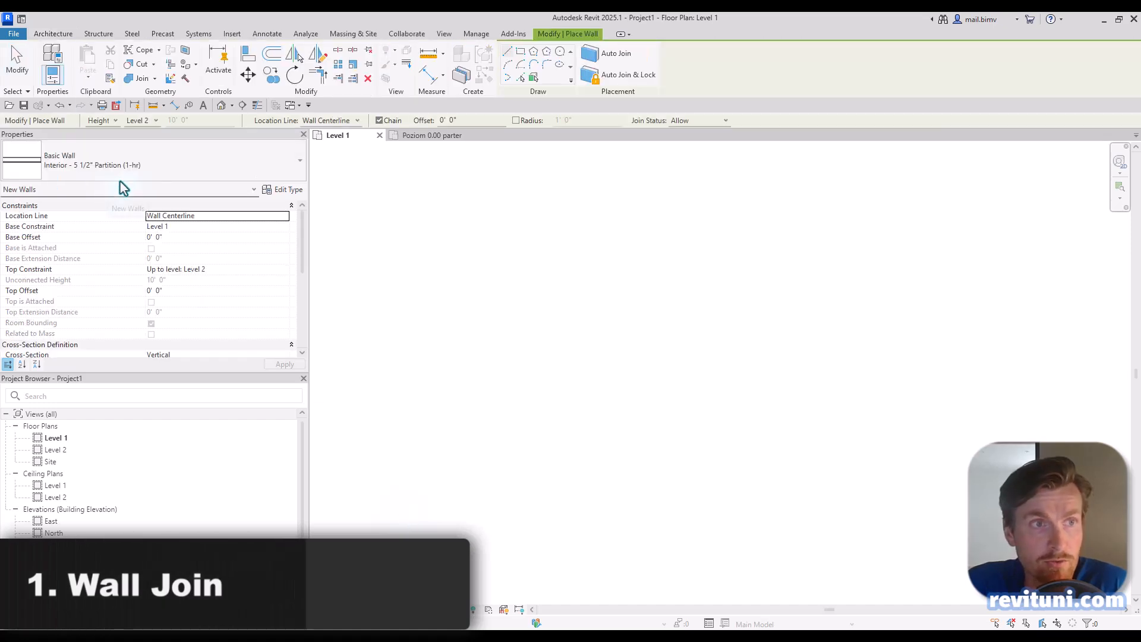
pyautogui.click(122, 172)
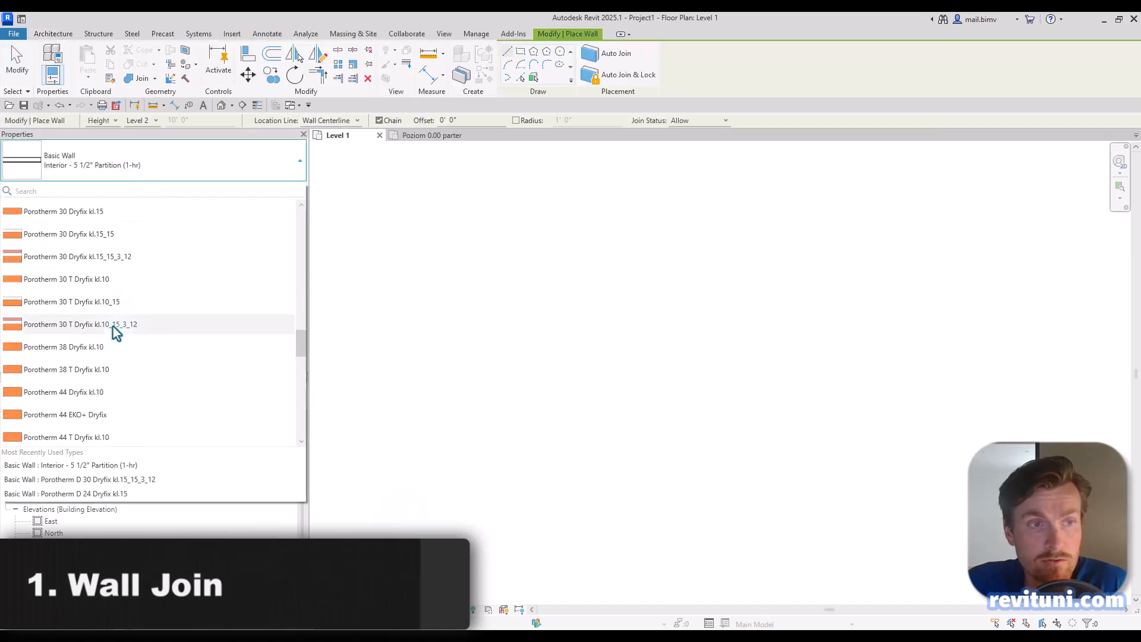
pyautogui.click(62, 325)
pyautogui.click(489, 469)
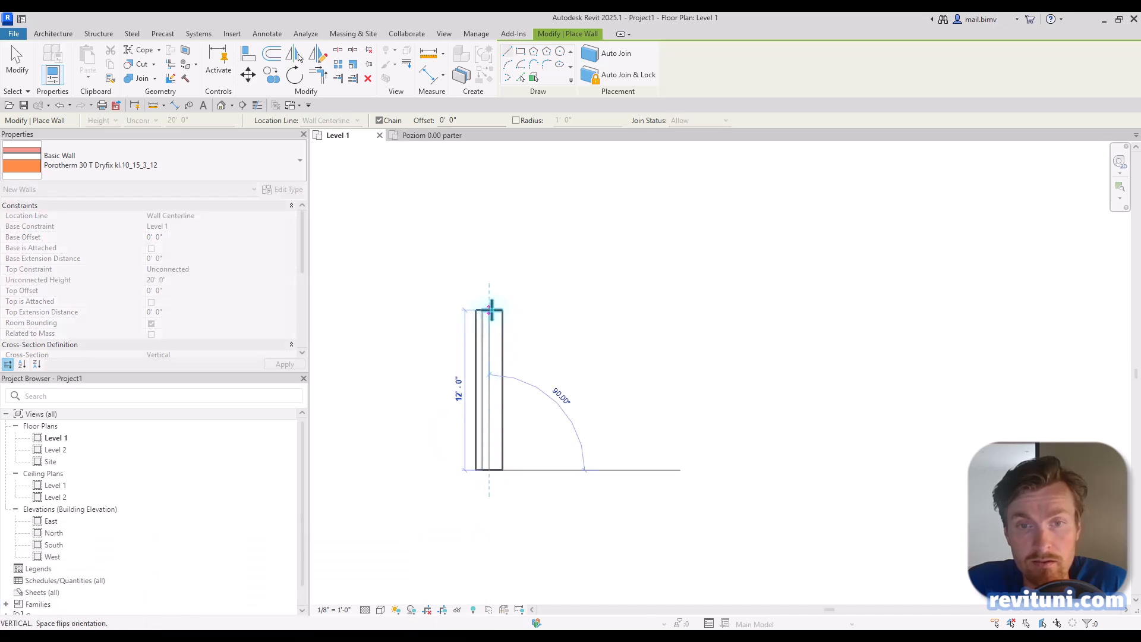
pyautogui.click(491, 309)
pyautogui.click(842, 310)
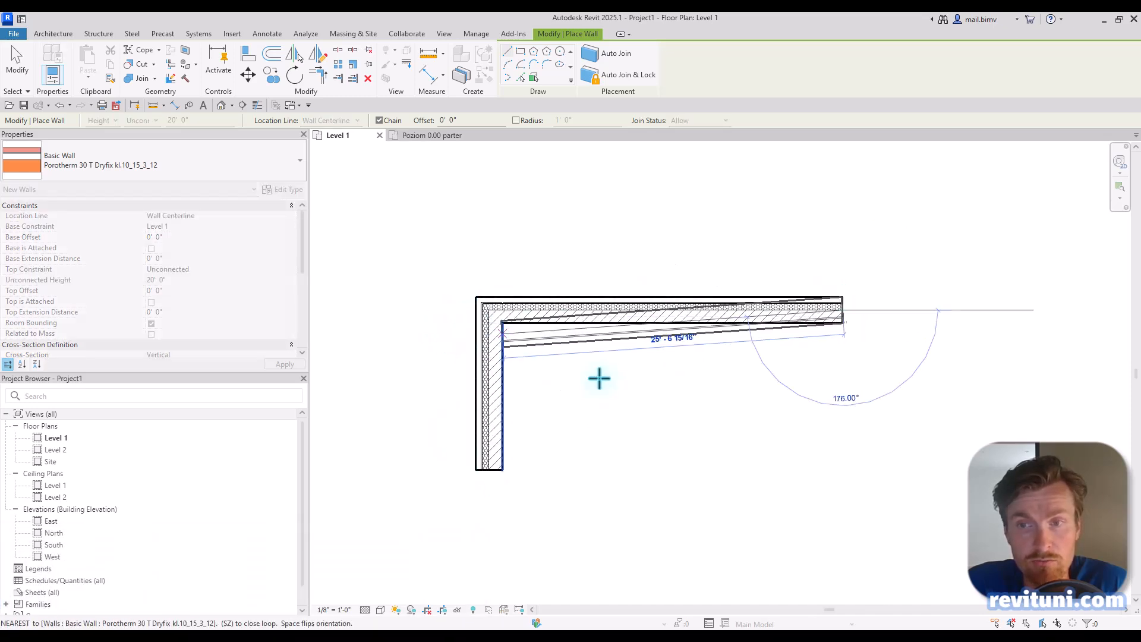
pyautogui.click(842, 450)
pyautogui.click(722, 451)
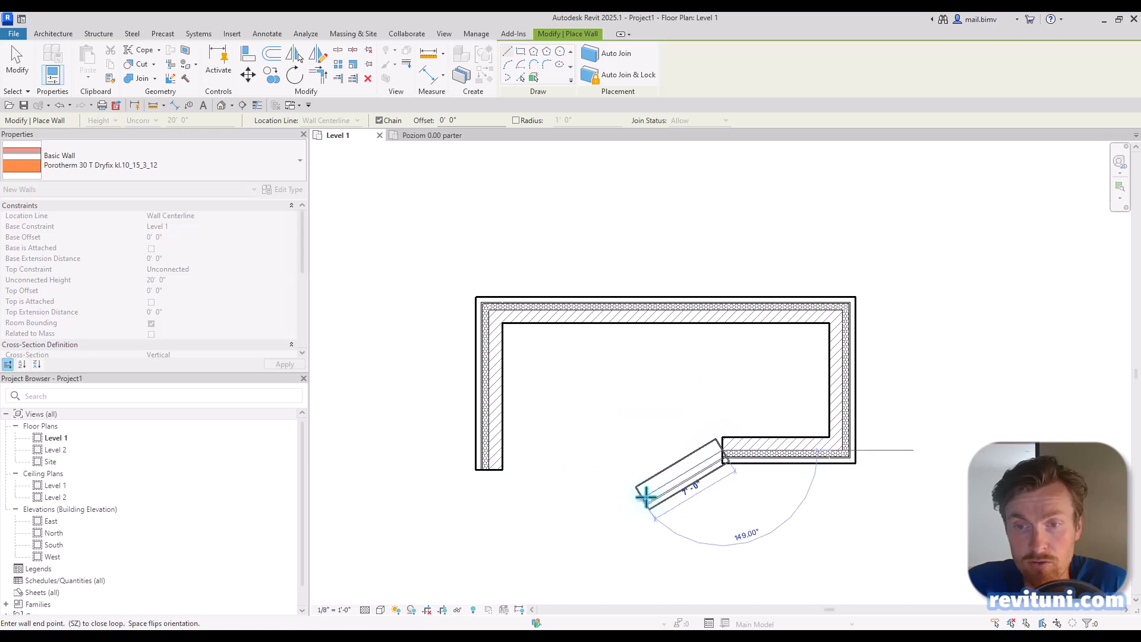
pyautogui.click(721, 577)
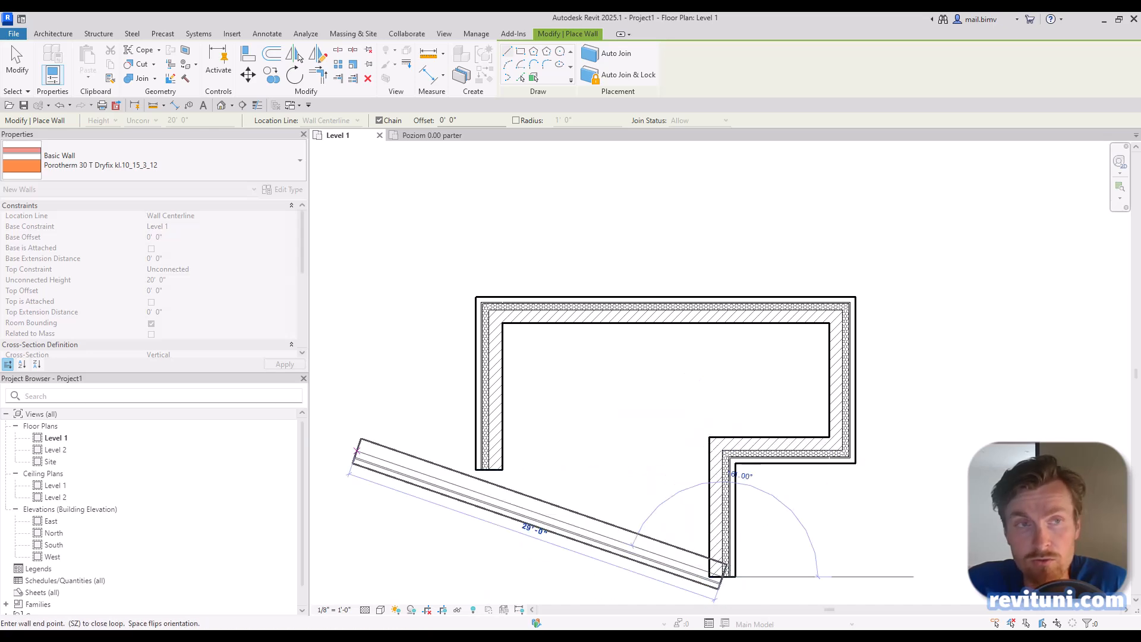
pyautogui.click(17, 59)
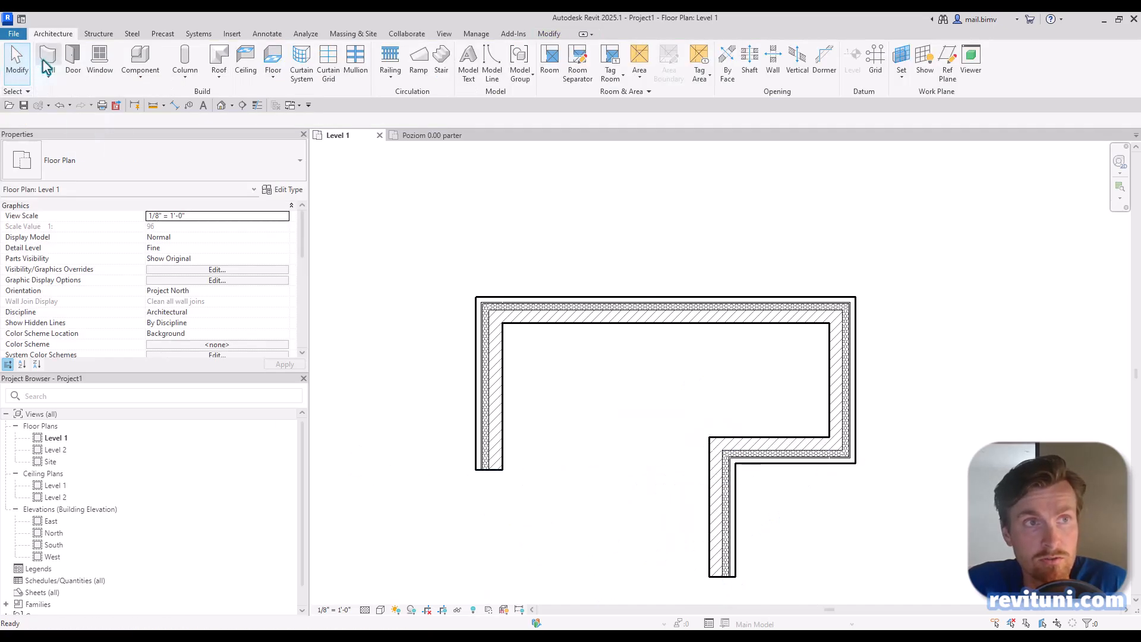
# - Draw a horizontal Interior - 5 1/2" Partition (1-hr) wall, about 8'-4" long, from inside the room to the left exterior wall
pyautogui.click(84, 158)
pyautogui.scroll(-9, 38, 352)
pyautogui.scroll(12, 62, 366)
pyautogui.scroll(5, 65, 369)
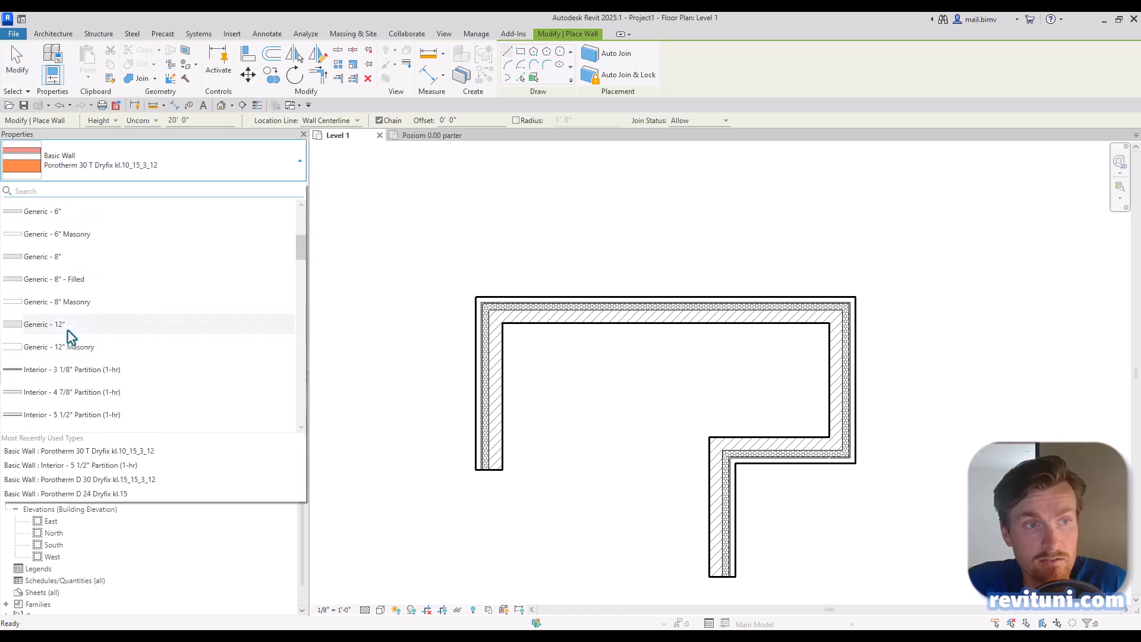
pyautogui.click(51, 412)
pyautogui.click(613, 391)
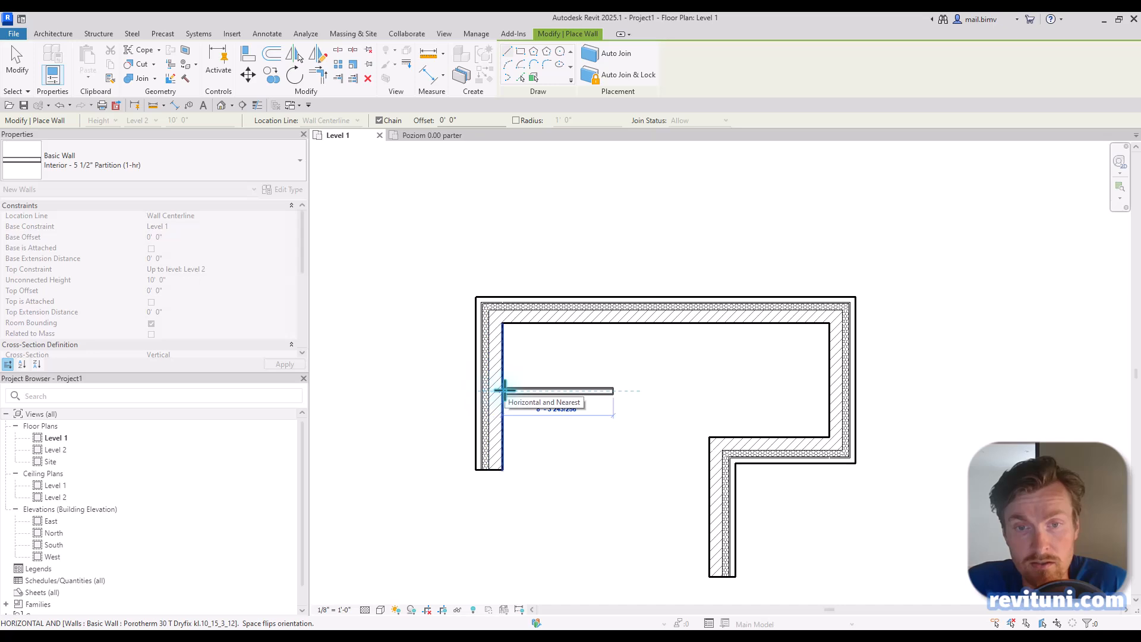
pyautogui.click(489, 390)
pyautogui.click(17, 65)
# - Compare the junction of the partition and the exterior wall with Thin Lines on and off
pyautogui.scroll(5, 508, 401)
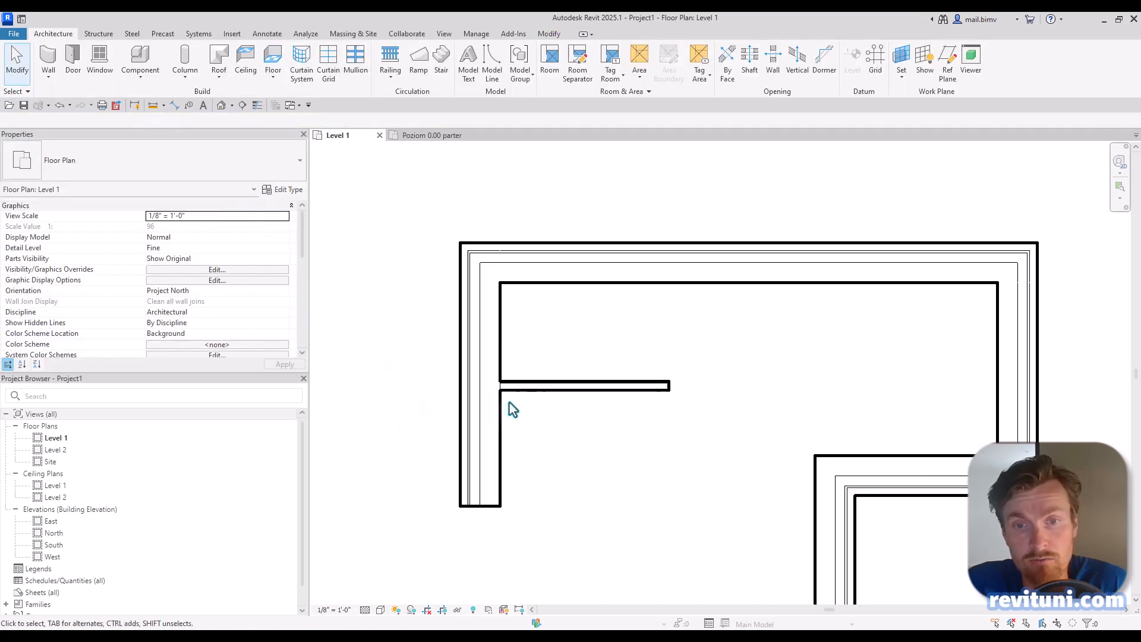
pyautogui.scroll(3, 505, 407)
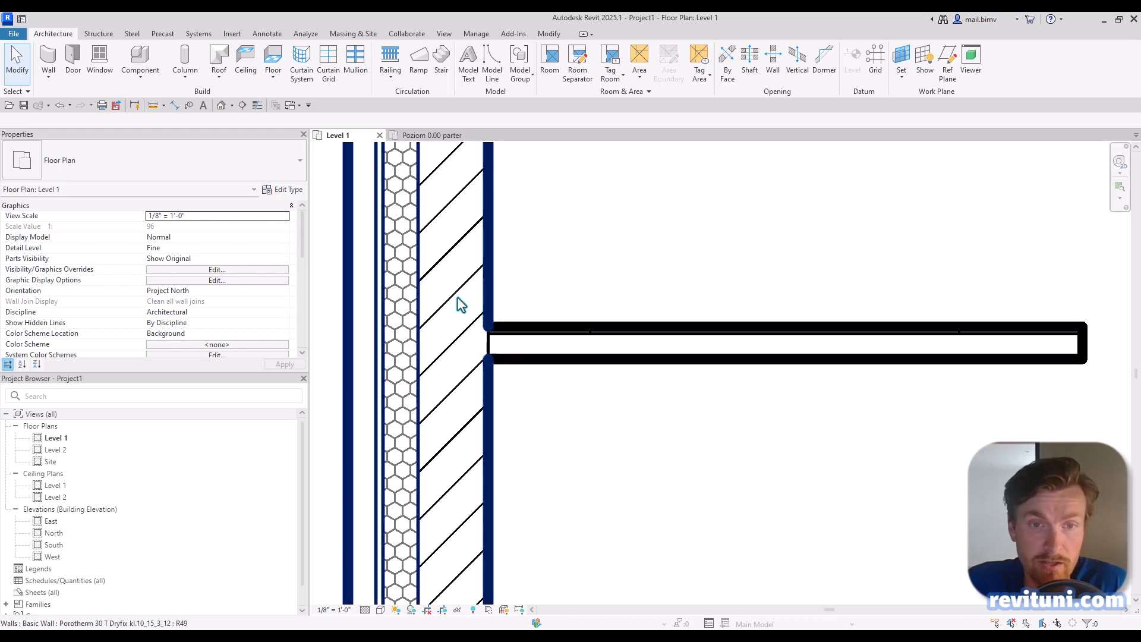
pyautogui.click(257, 106)
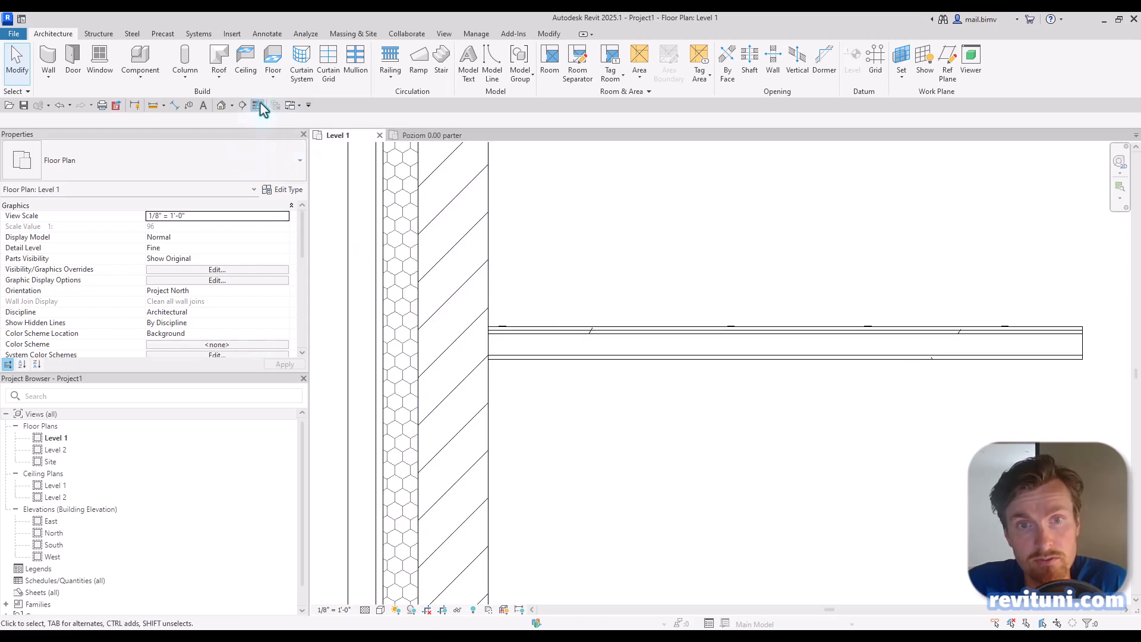
pyautogui.click(259, 102)
pyautogui.click(259, 106)
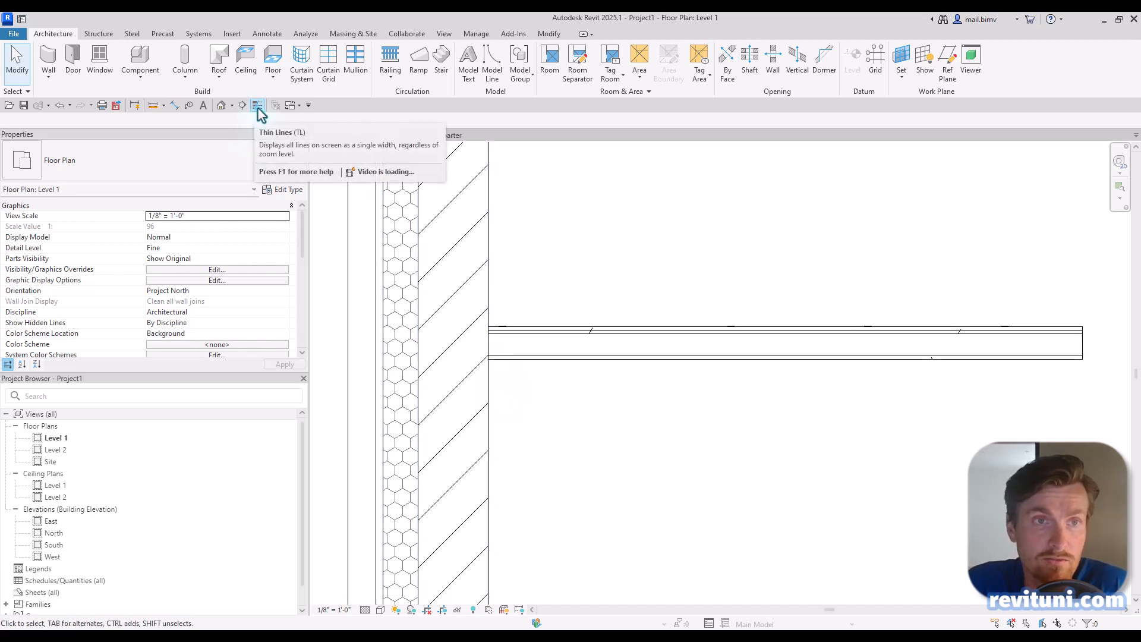
pyautogui.click(259, 107)
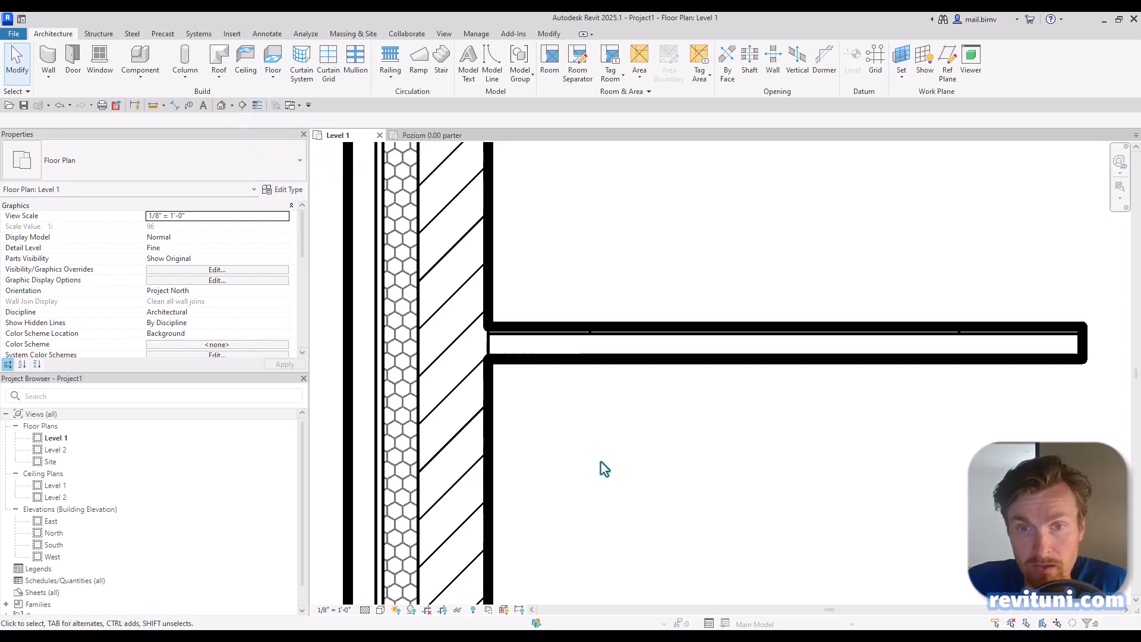
# - Disallow the wall join at the free end of the horizontal partition wall
pyautogui.scroll(-2, 600, 461)
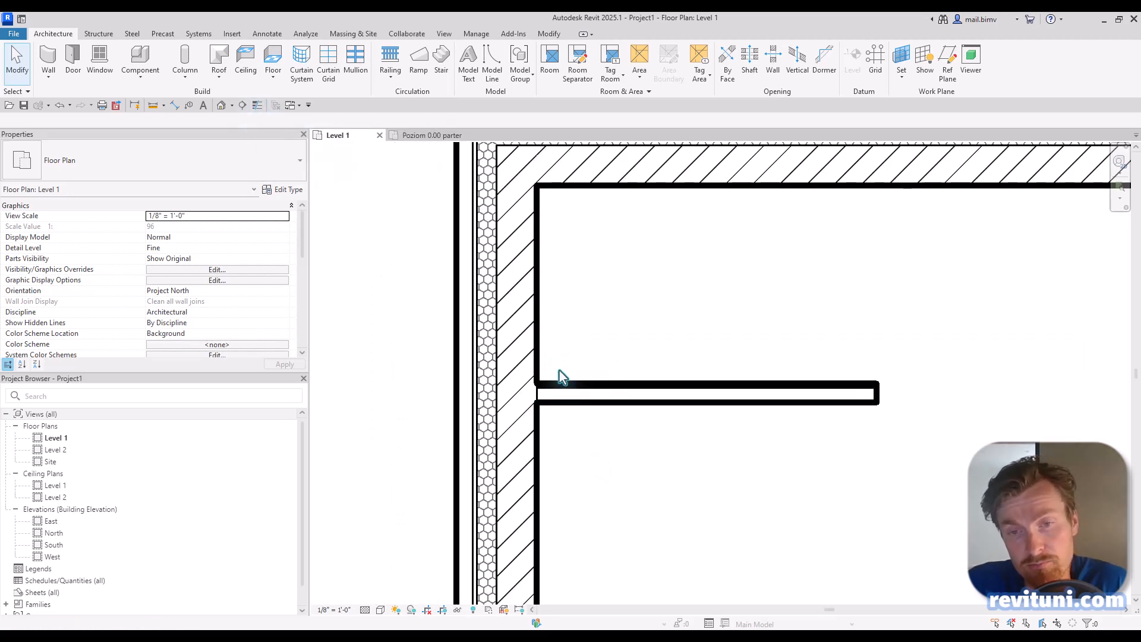
pyautogui.click(565, 392)
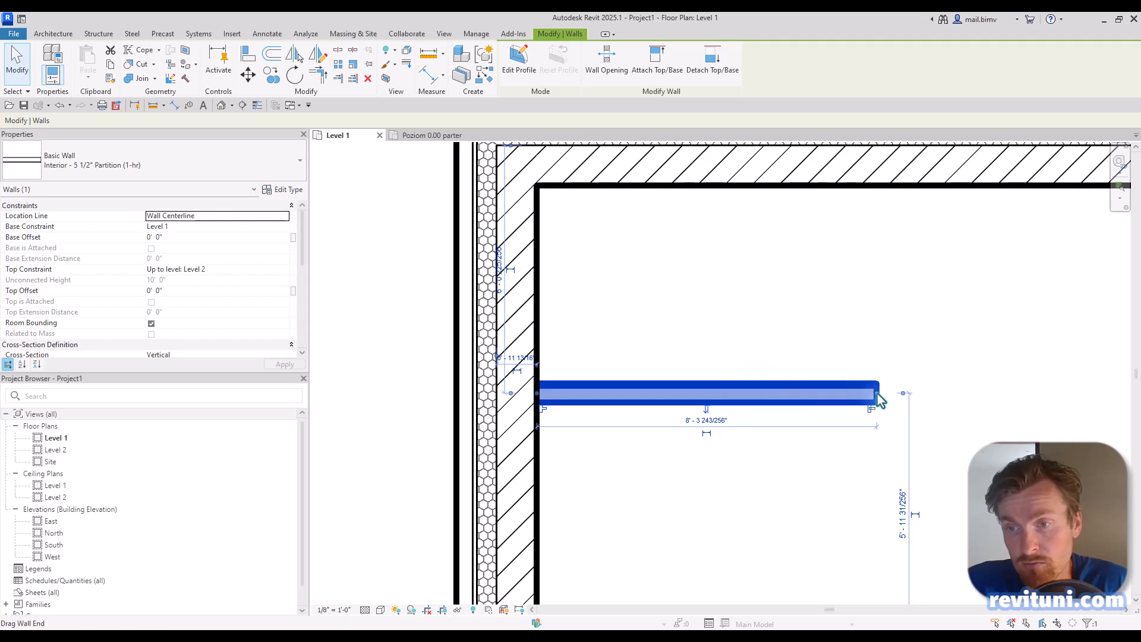
pyautogui.rightClick(876, 397)
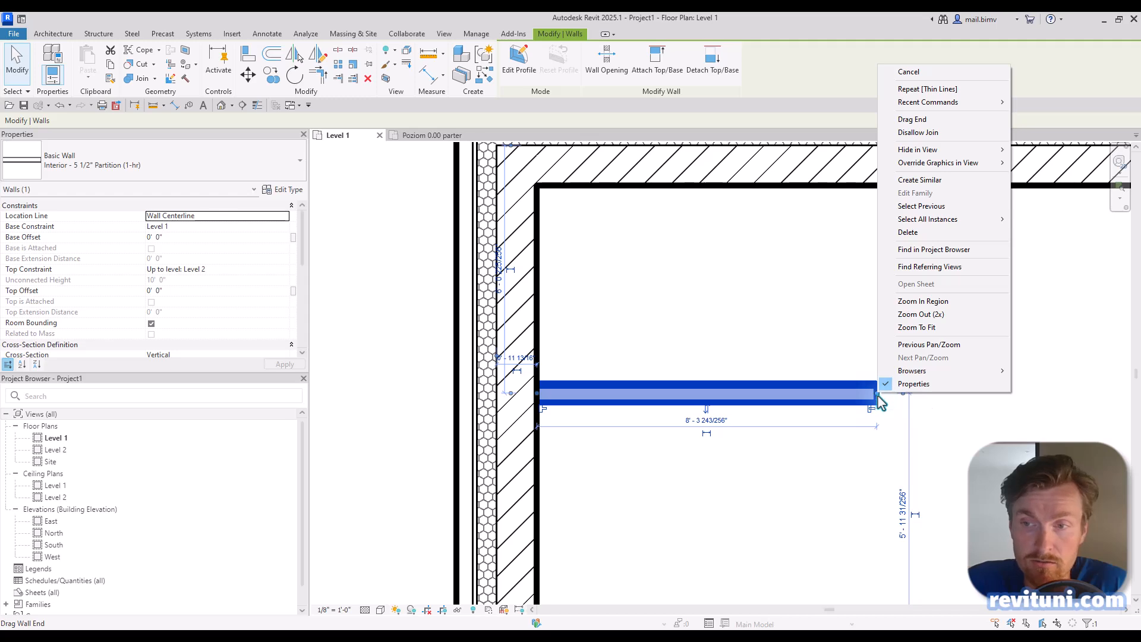
pyautogui.click(914, 133)
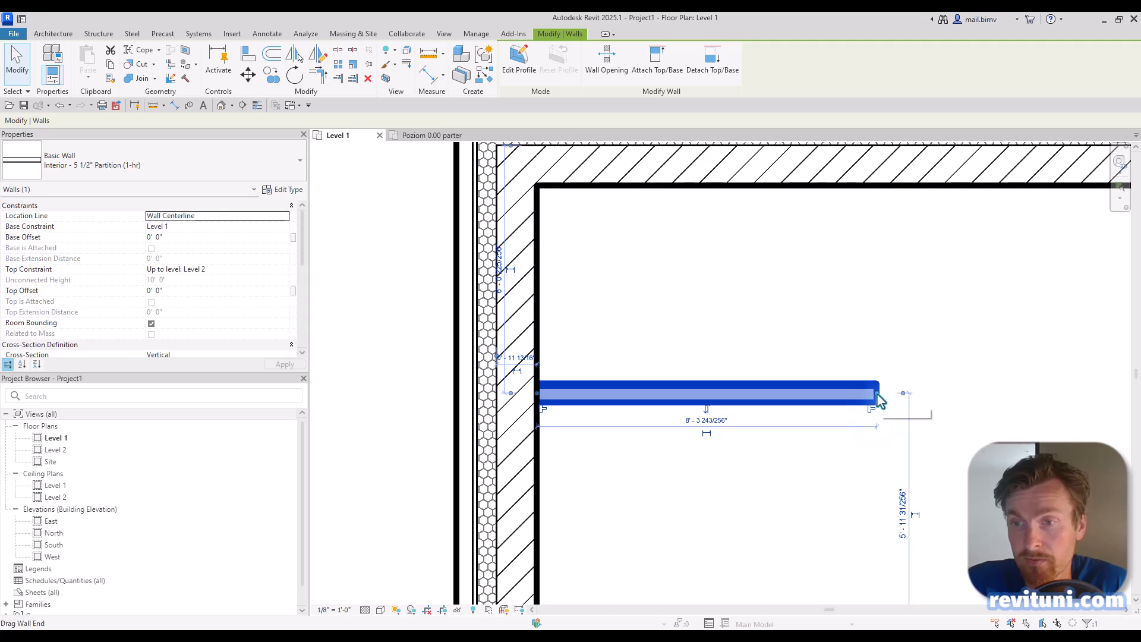
pyautogui.rightClick(879, 401)
pyautogui.click(916, 132)
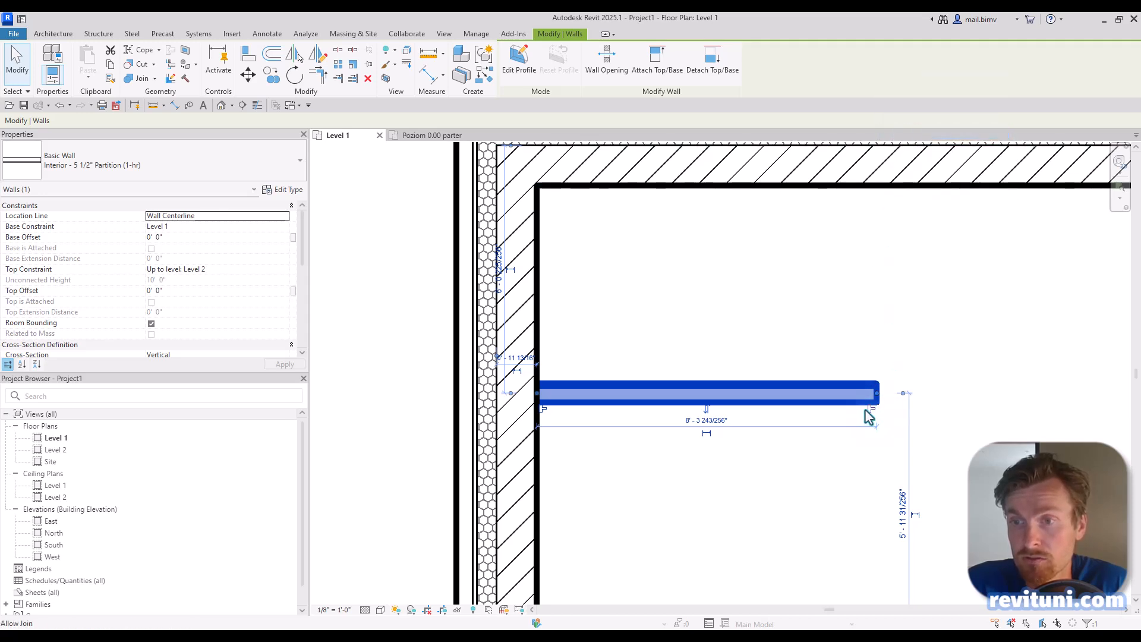
pyautogui.rightClick(876, 394)
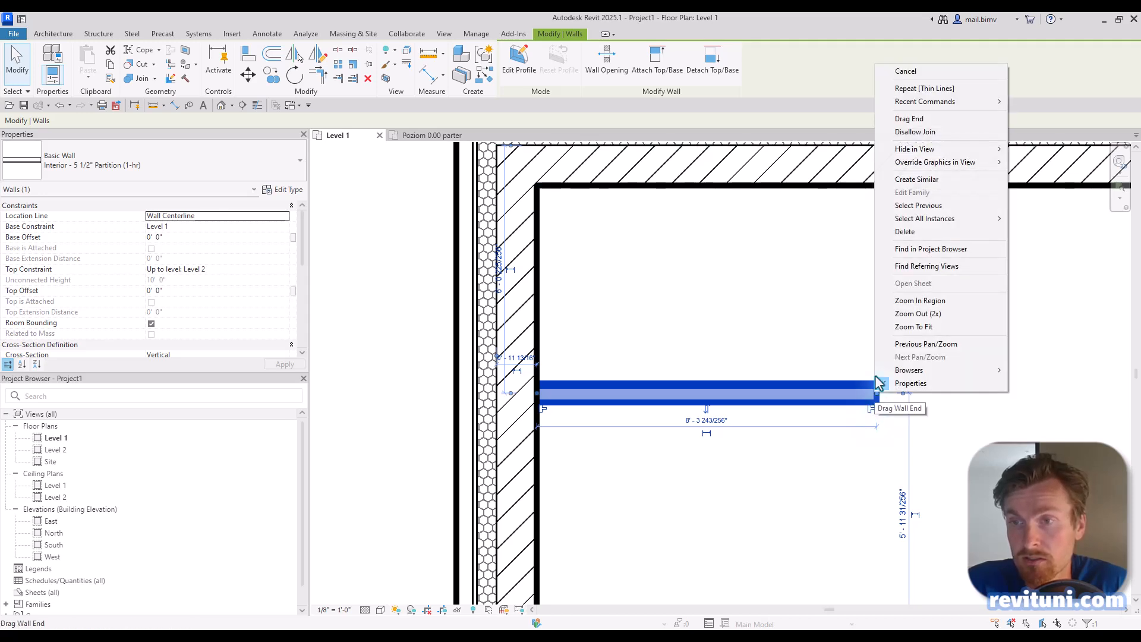
pyautogui.click(901, 134)
pyautogui.click(779, 320)
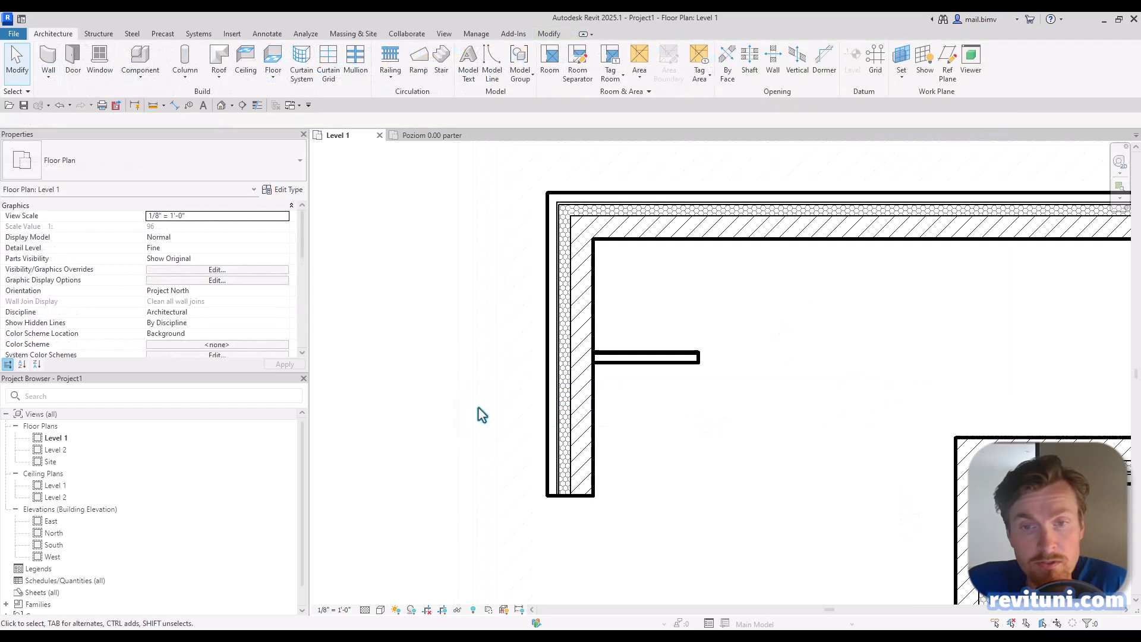
# - Draw a vertical Interior - 5 1/2" Partition (1-hr) wall down from the upper exterior wall with Join Status set to Disallow
pyautogui.click(48, 57)
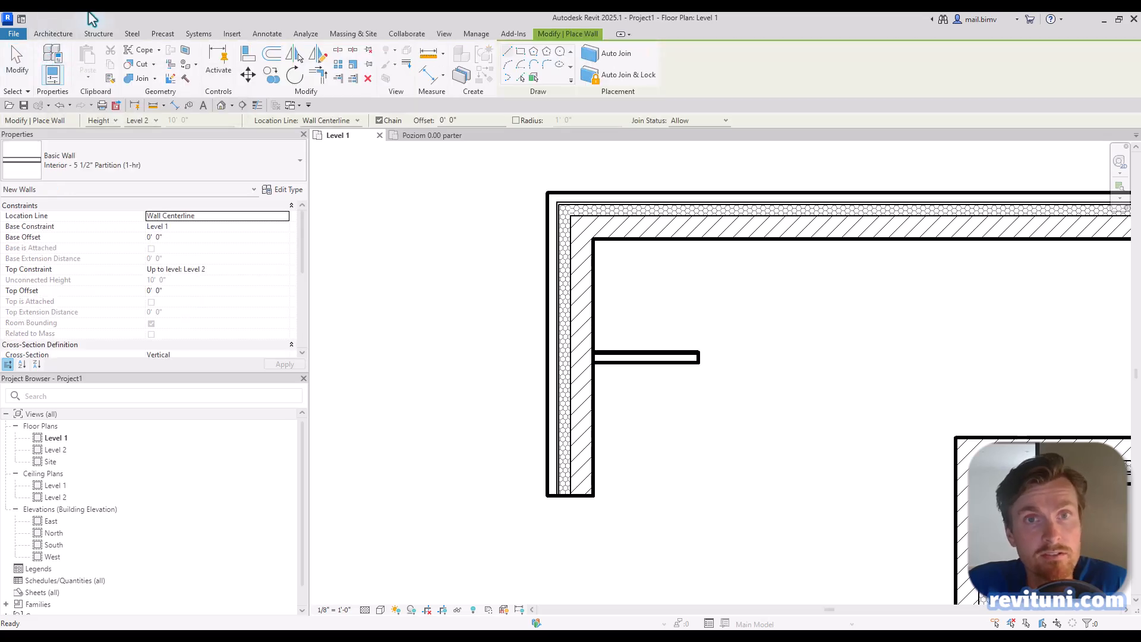
pyautogui.click(677, 122)
pyautogui.click(686, 140)
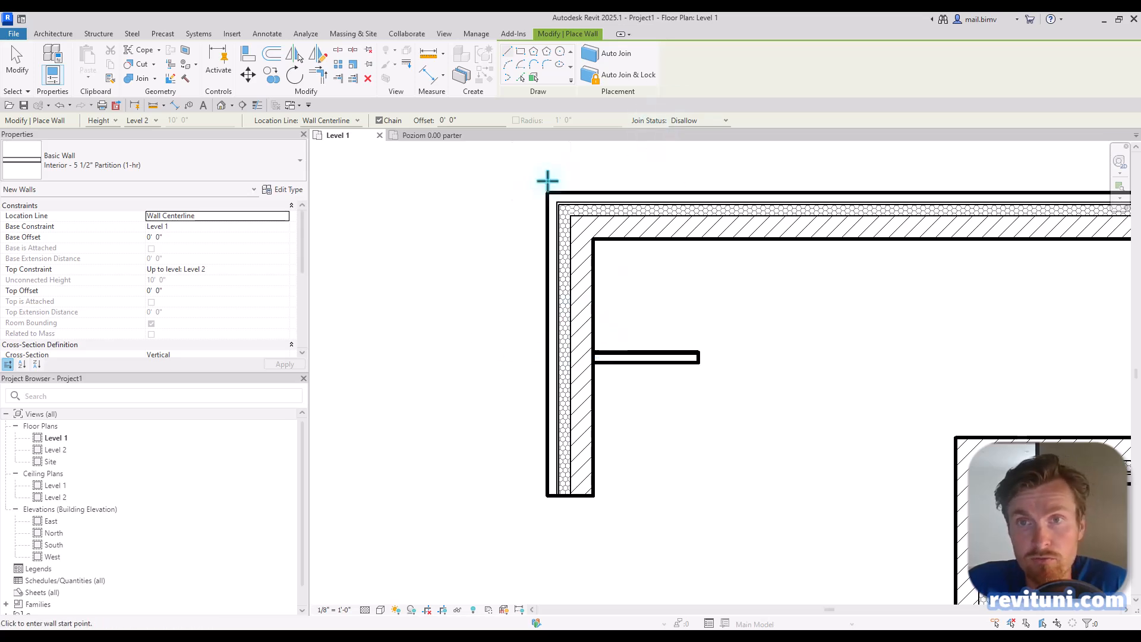
pyautogui.click(845, 239)
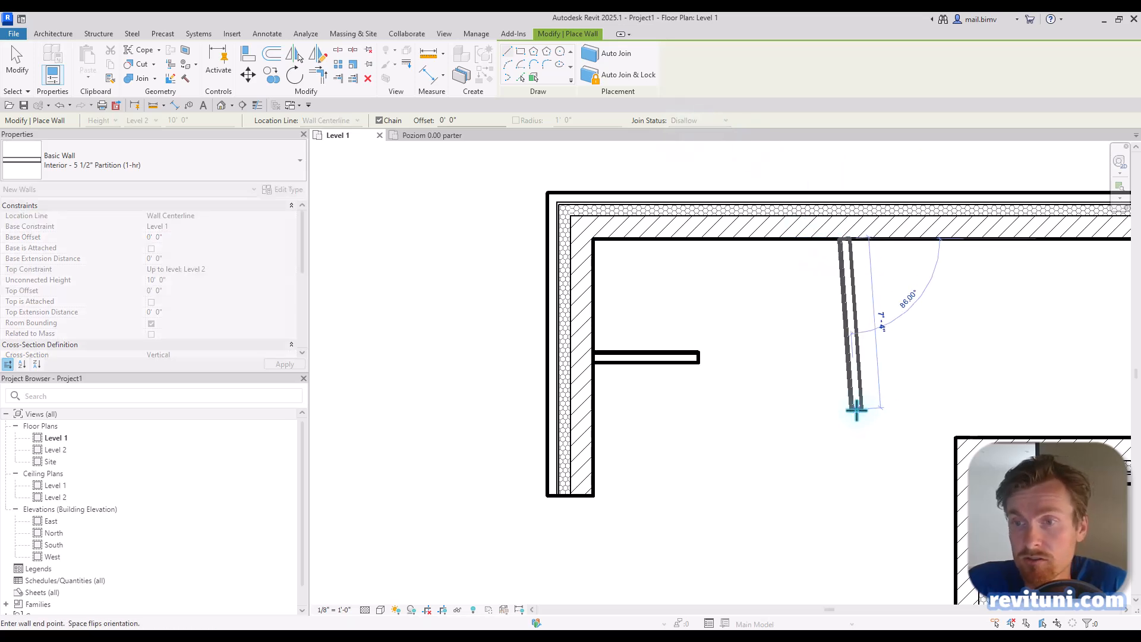
pyautogui.click(845, 426)
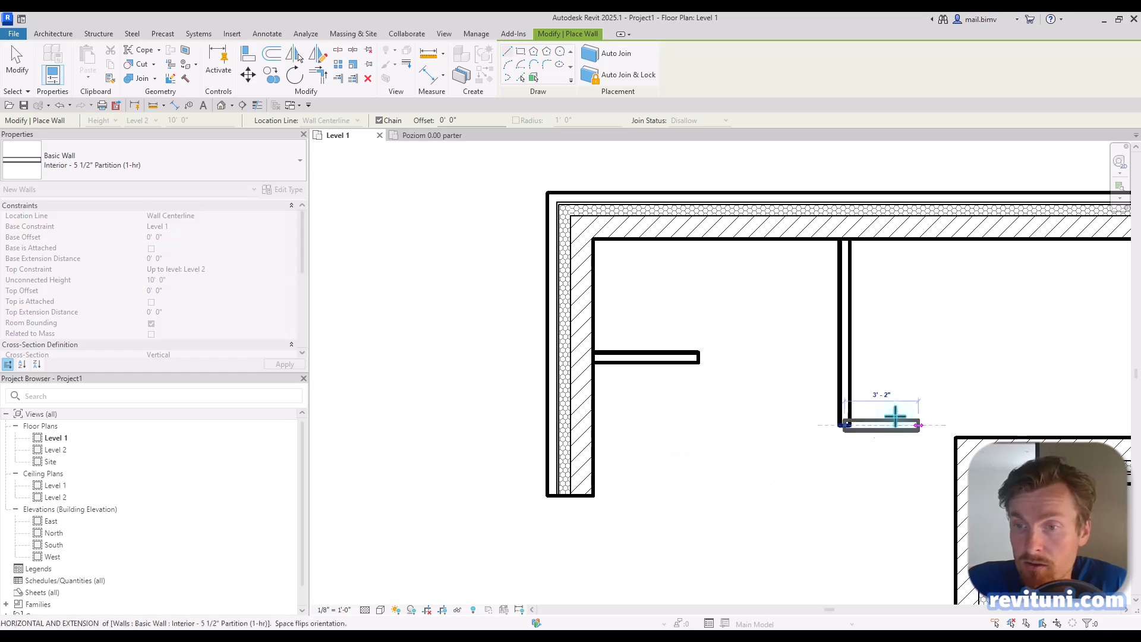
pyautogui.press('Escape')
# - Draw a second, shorter vertical partition from the upper exterior wall, to the right of the first one, and finish placing walls
pyautogui.click(961, 240)
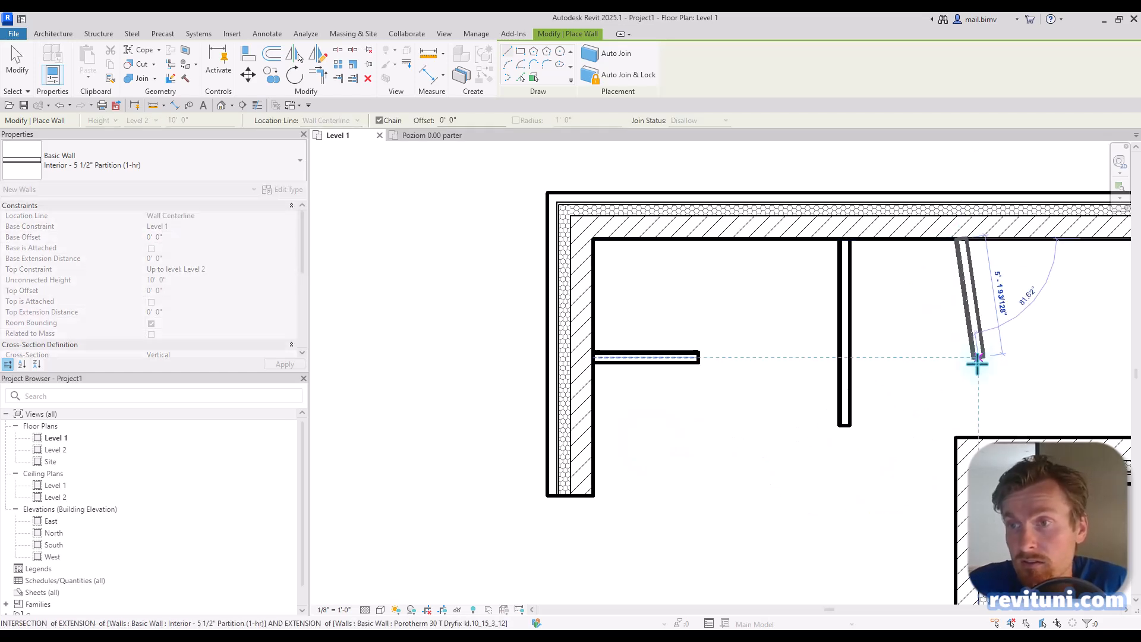
pyautogui.click(960, 387)
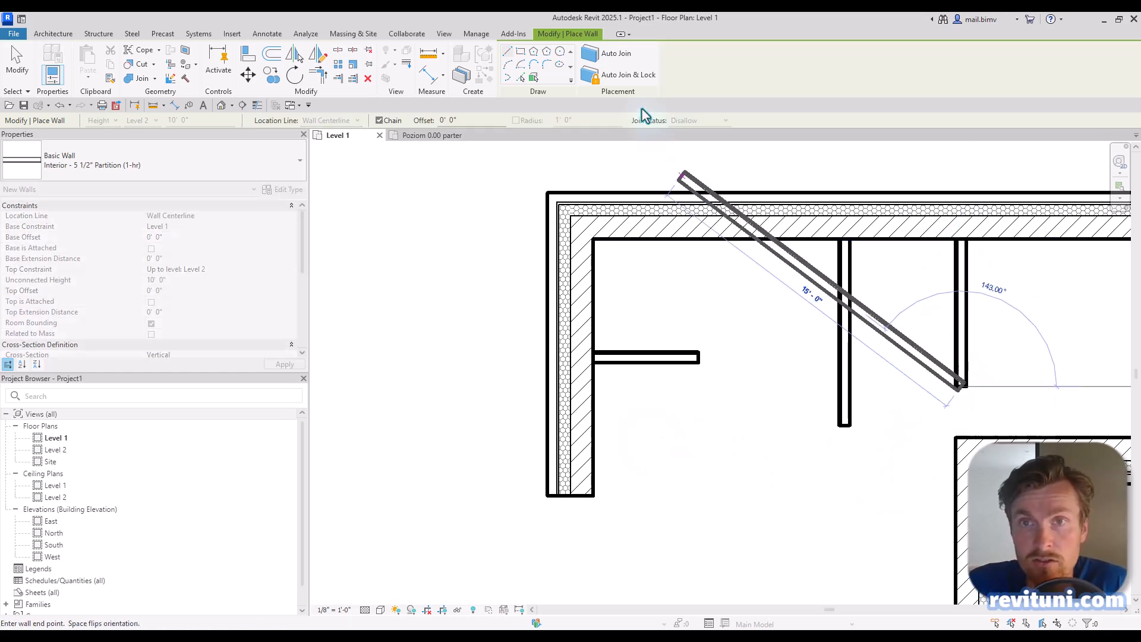
pyautogui.press('Escape')
pyautogui.press('Escape')
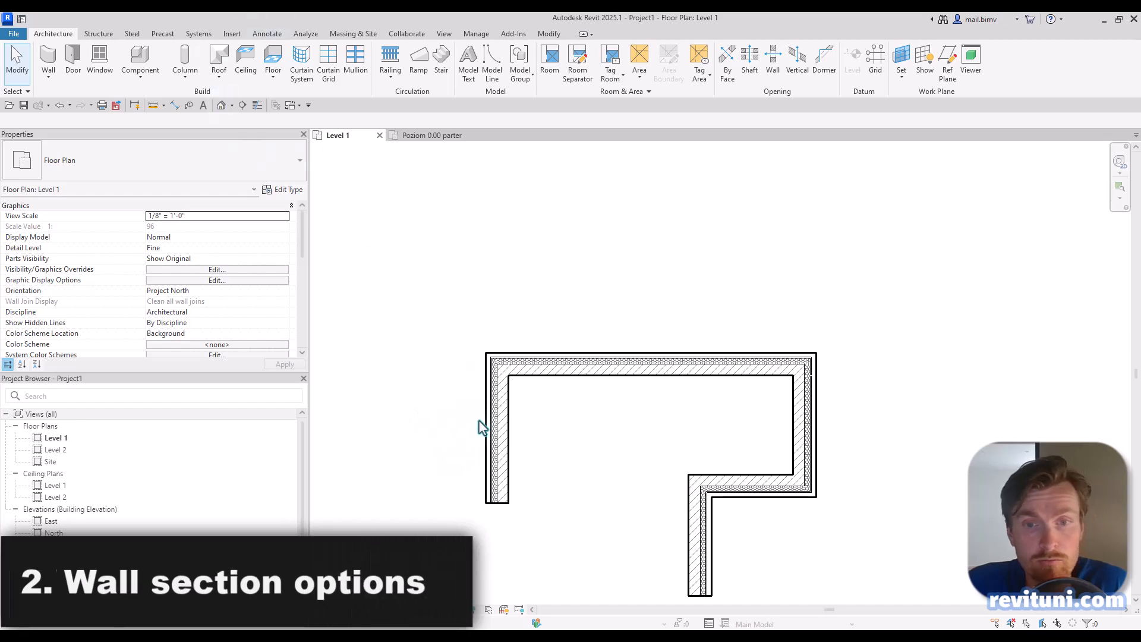
# - Open the layer assembly of the left exterior wall's type and switch its preview to the section view
pyautogui.moveTo(539, 466); pyautogui.dragTo(474, 438)
pyautogui.click(281, 189)
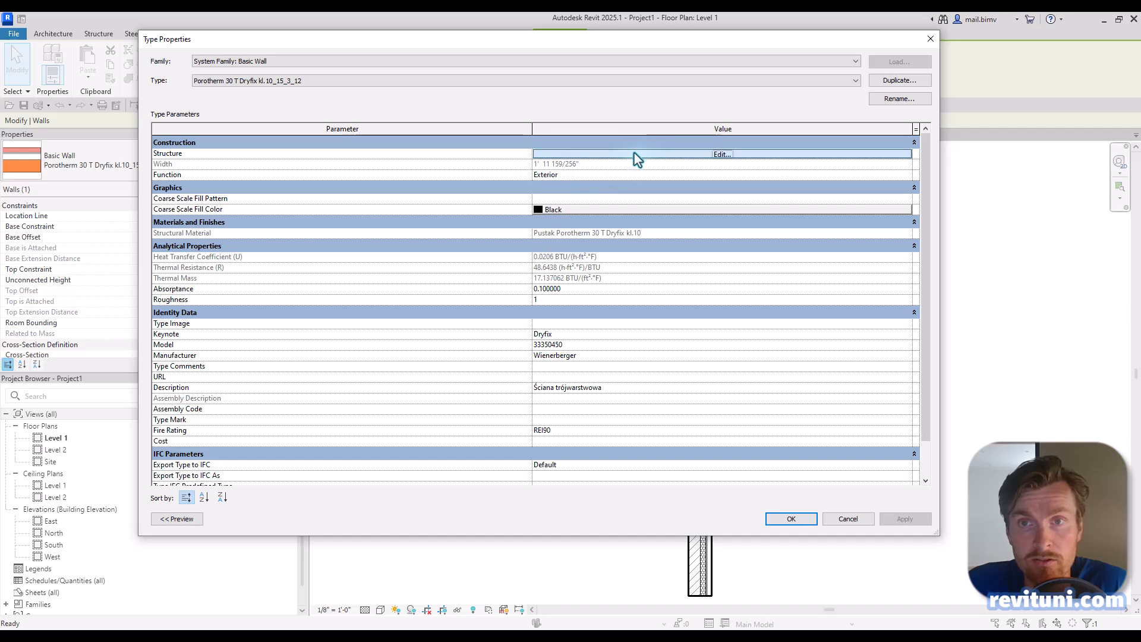
pyautogui.click(634, 154)
pyautogui.moveTo(523, 44); pyautogui.dragTo(689, 45)
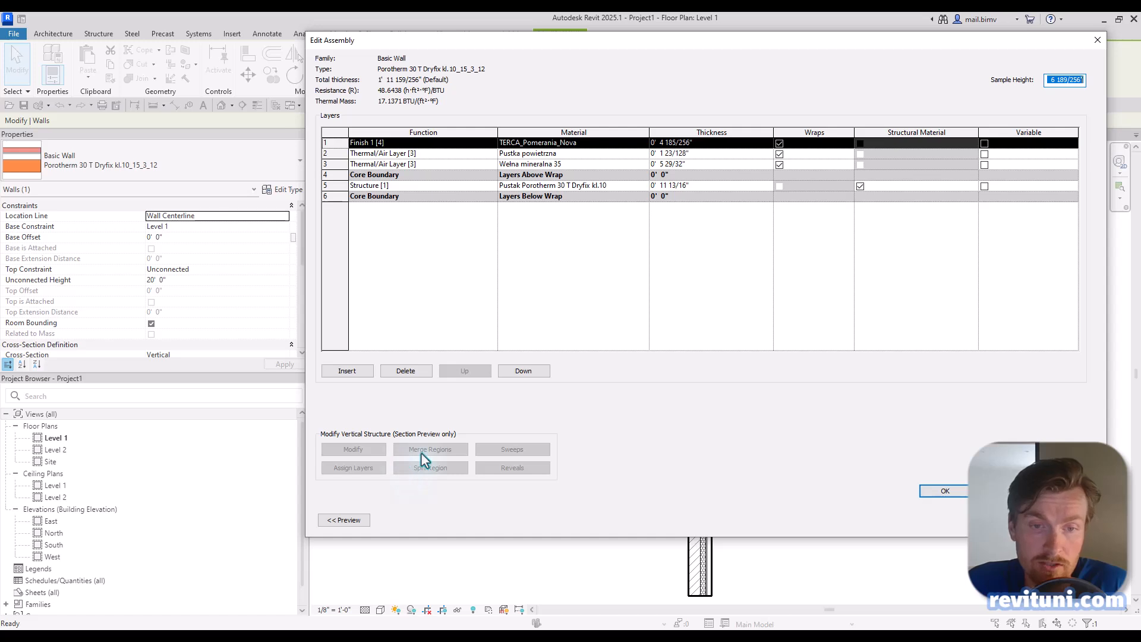
pyautogui.click(344, 520)
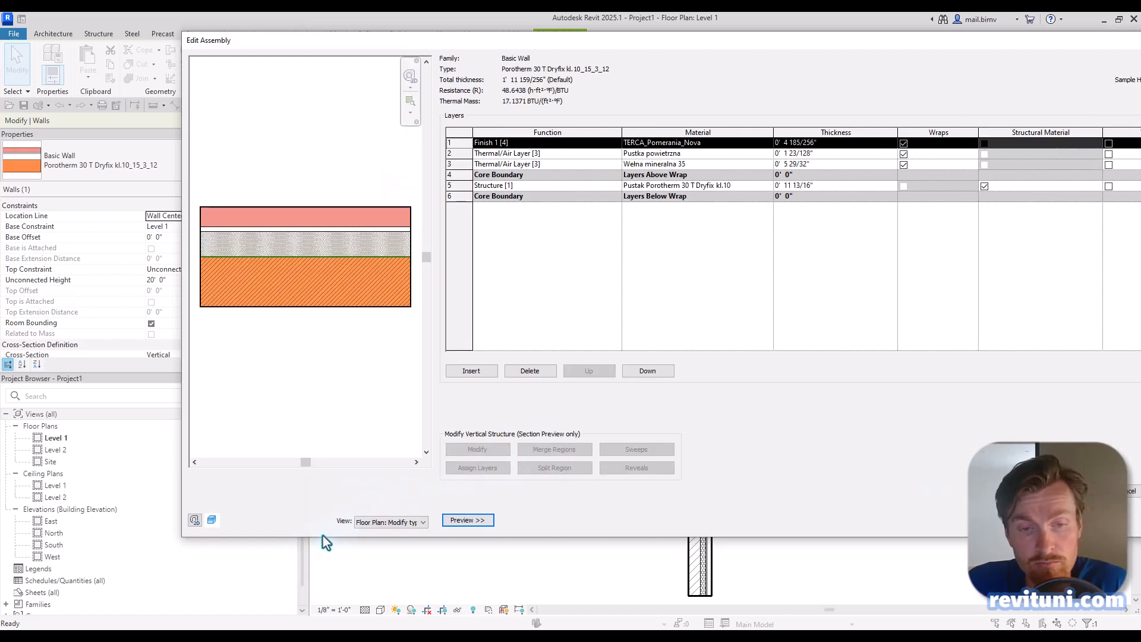
pyautogui.click(372, 521)
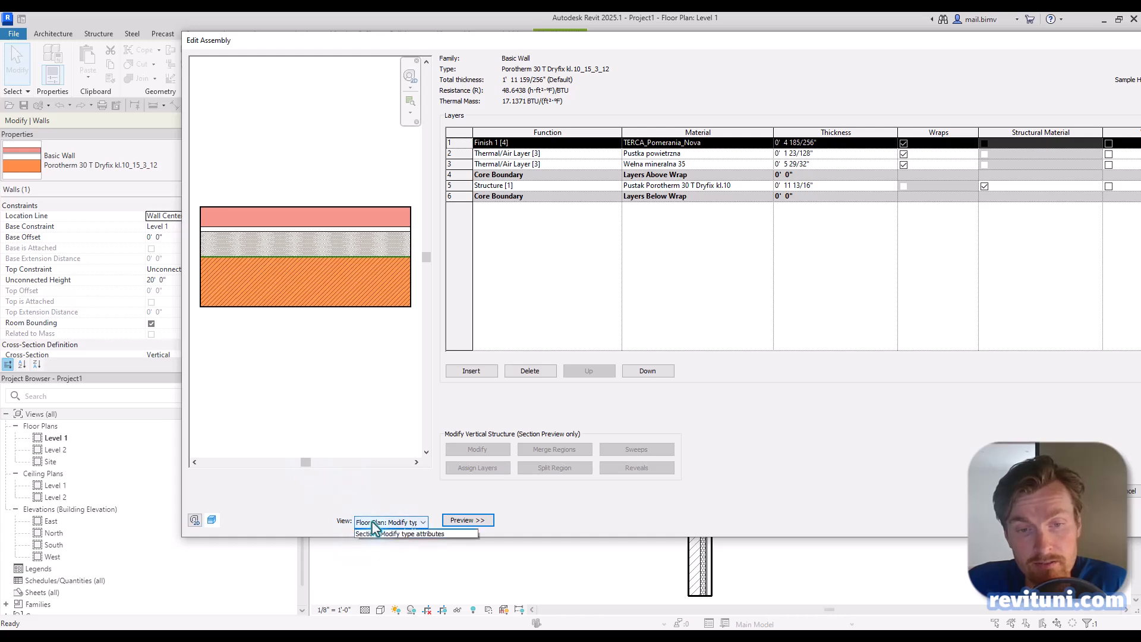
pyautogui.click(370, 541)
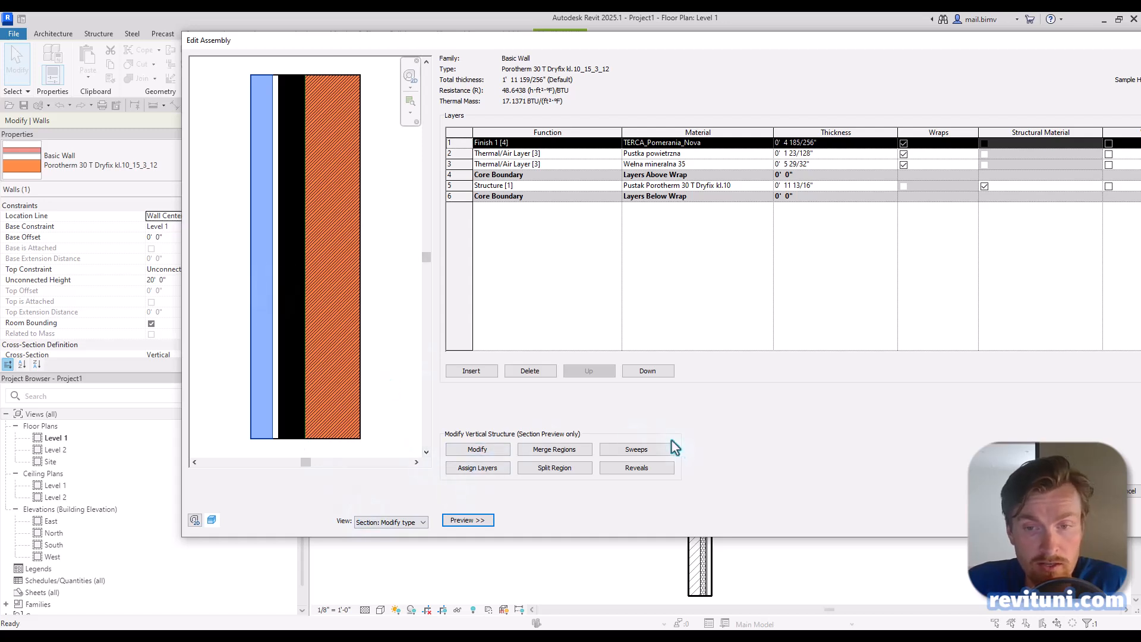
# - Examine the wall sweep and reveal settings of this wall type without adding any
pyautogui.click(612, 453)
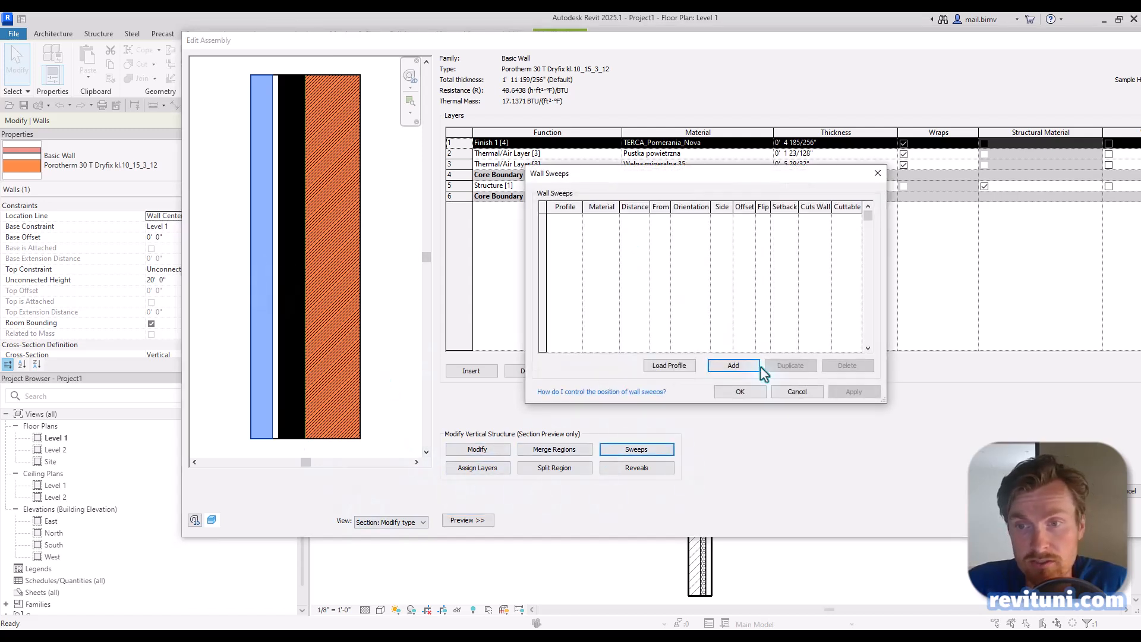
pyautogui.click(790, 404)
pyautogui.click(639, 468)
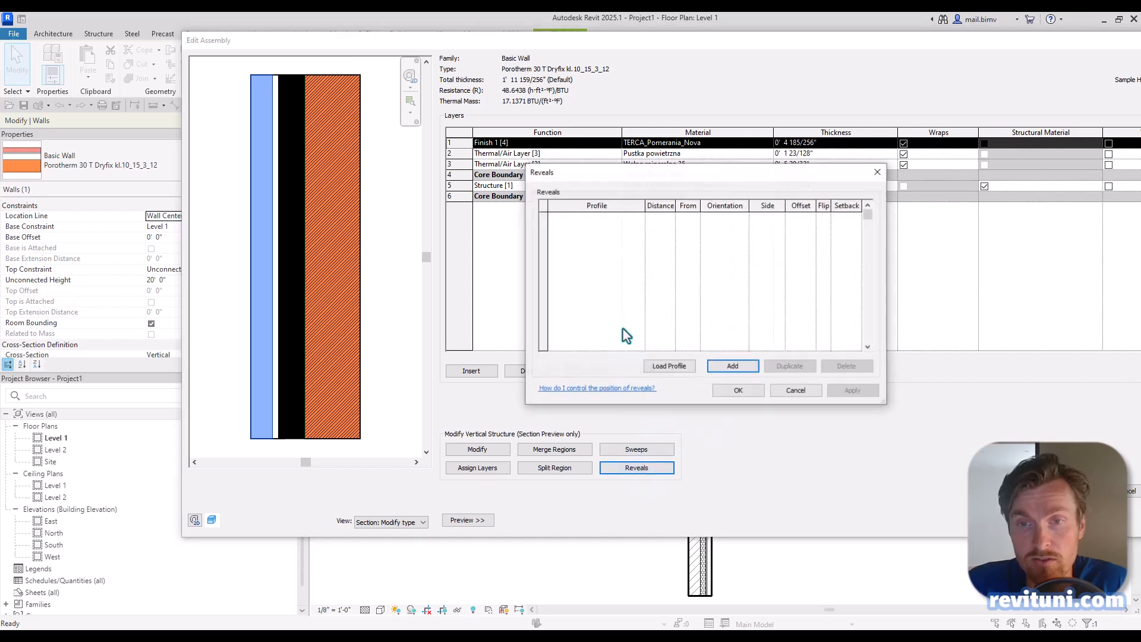
pyautogui.click(791, 394)
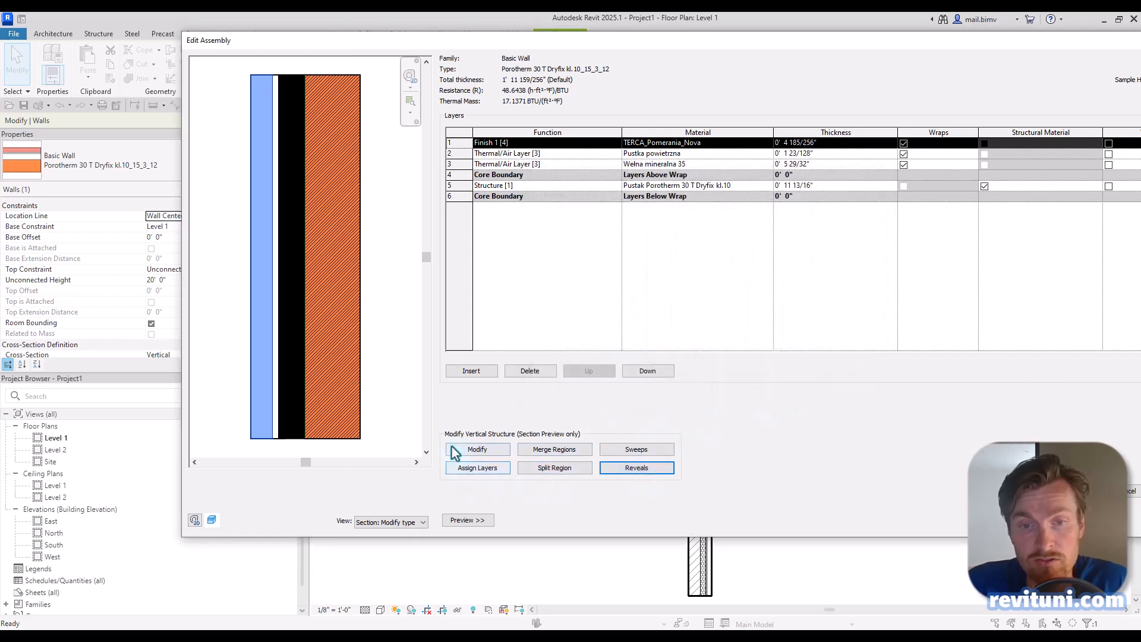
# - Compare the wall line weights in the Level 1 floor plan with Thin Lines on and off
pyautogui.scroll(-2, 374, 347)
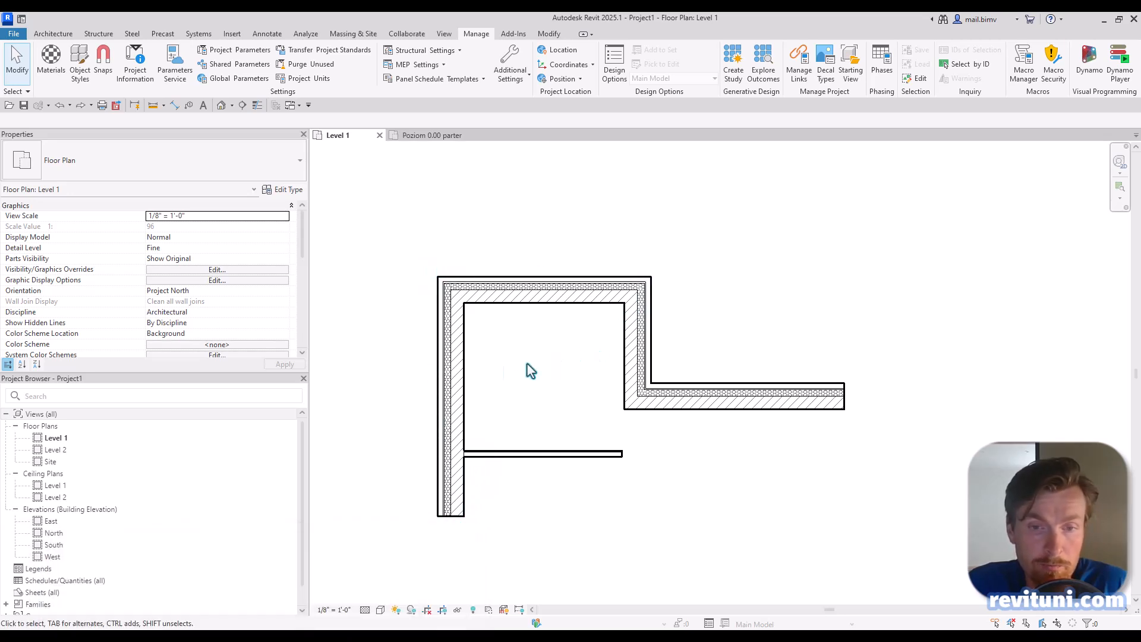
pyautogui.click(257, 105)
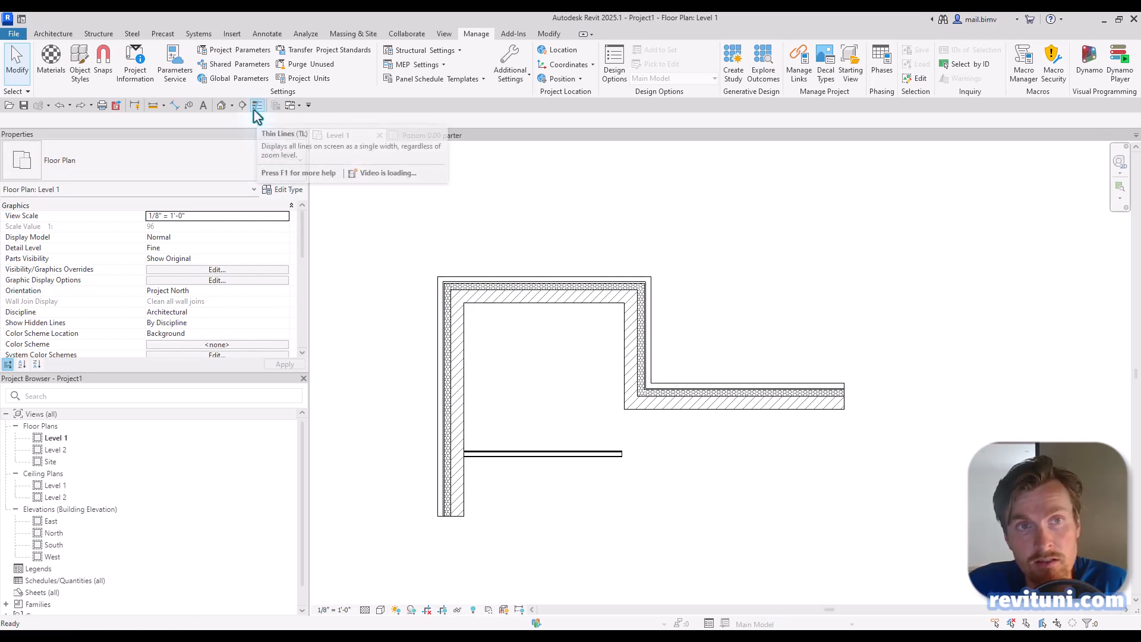
pyautogui.click(254, 109)
pyautogui.click(254, 109)
pyautogui.click(254, 109)
pyautogui.click(254, 109)
pyautogui.click(256, 111)
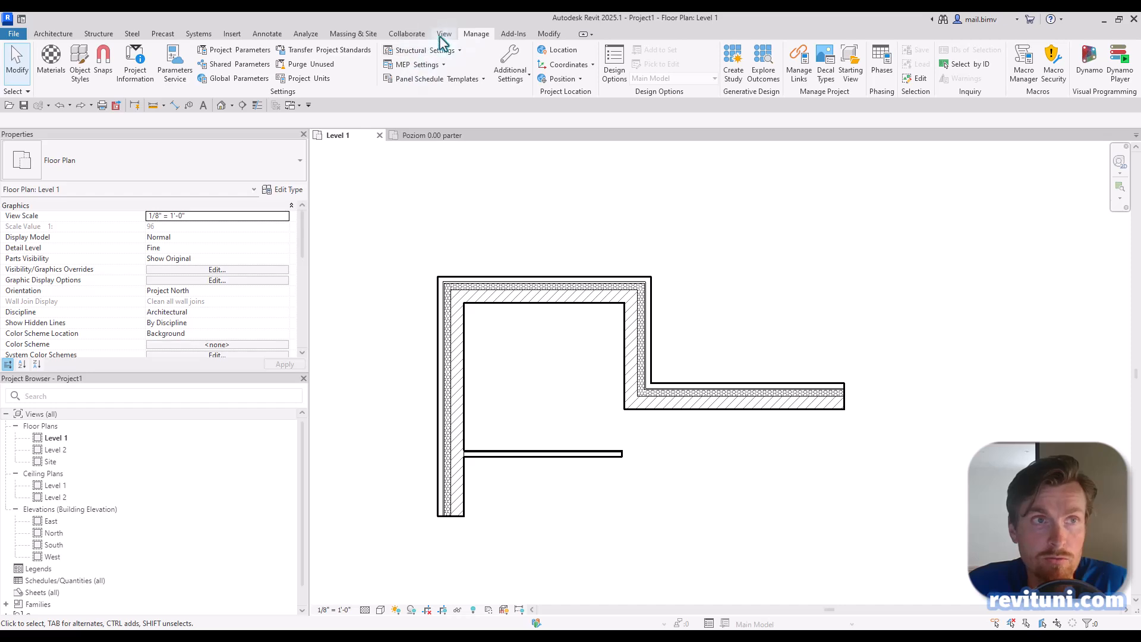
# - Set the line color of the Walls category in Object Styles to RGB 128-000-255
pyautogui.click(80, 70)
pyautogui.moveTo(452, 198); pyautogui.dragTo(450, 350)
pyautogui.click(58, 337)
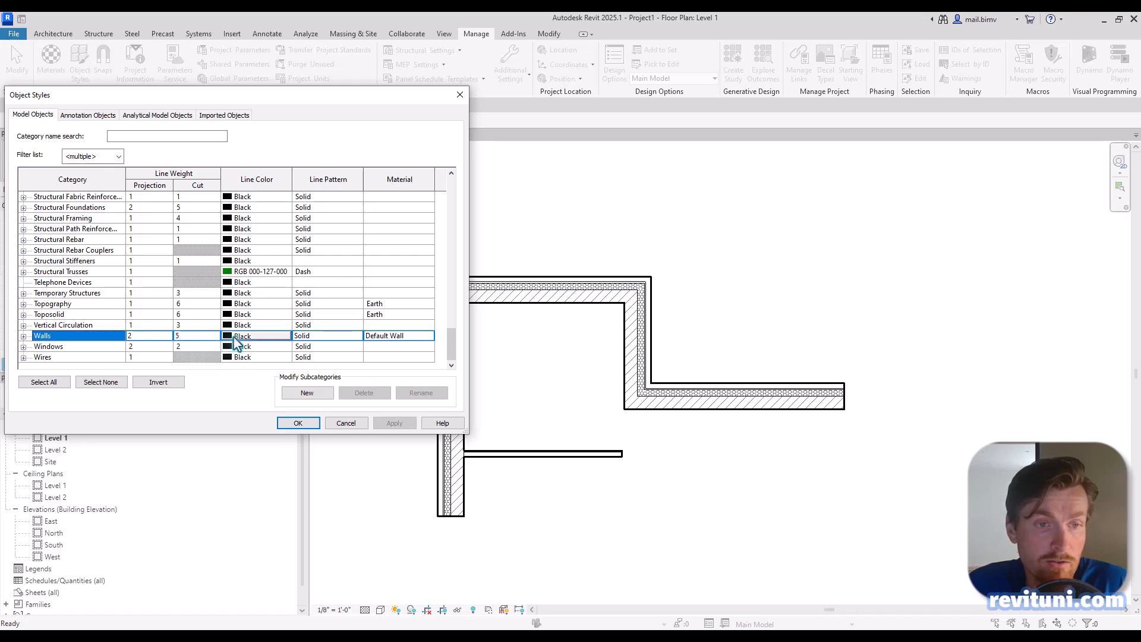
pyautogui.click(258, 336)
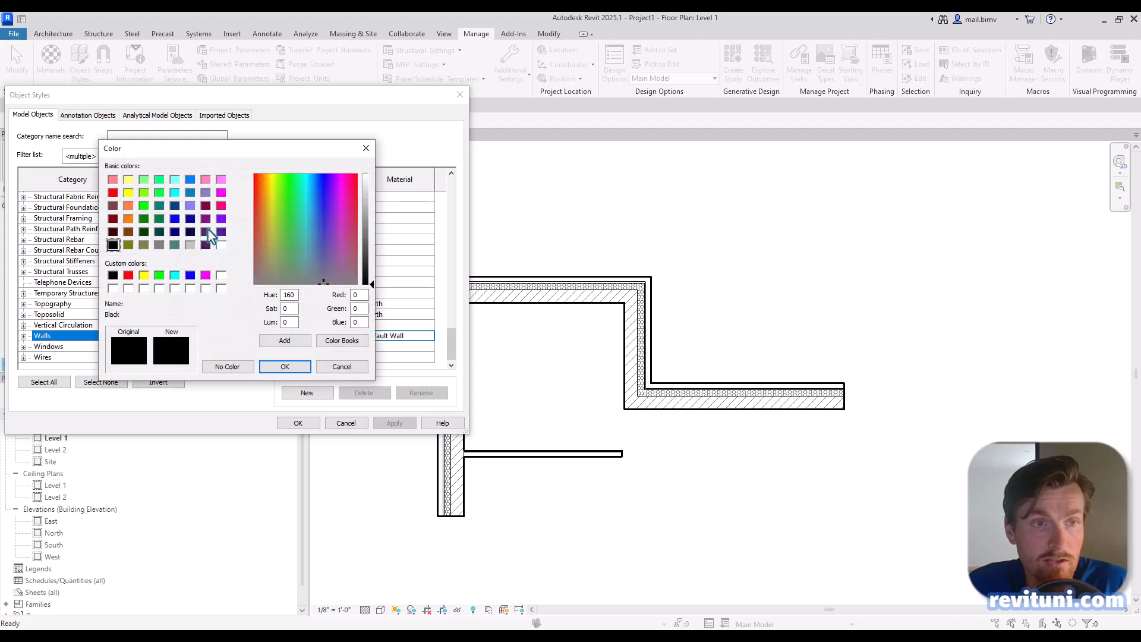
pyautogui.click(220, 219)
pyautogui.click(285, 366)
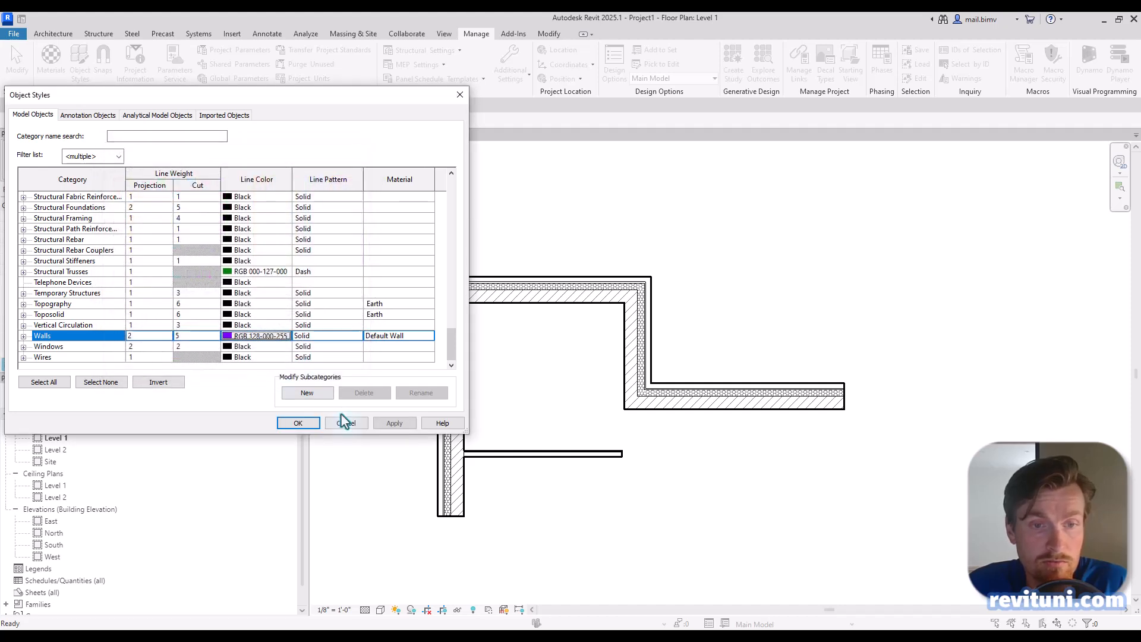
pyautogui.click(394, 422)
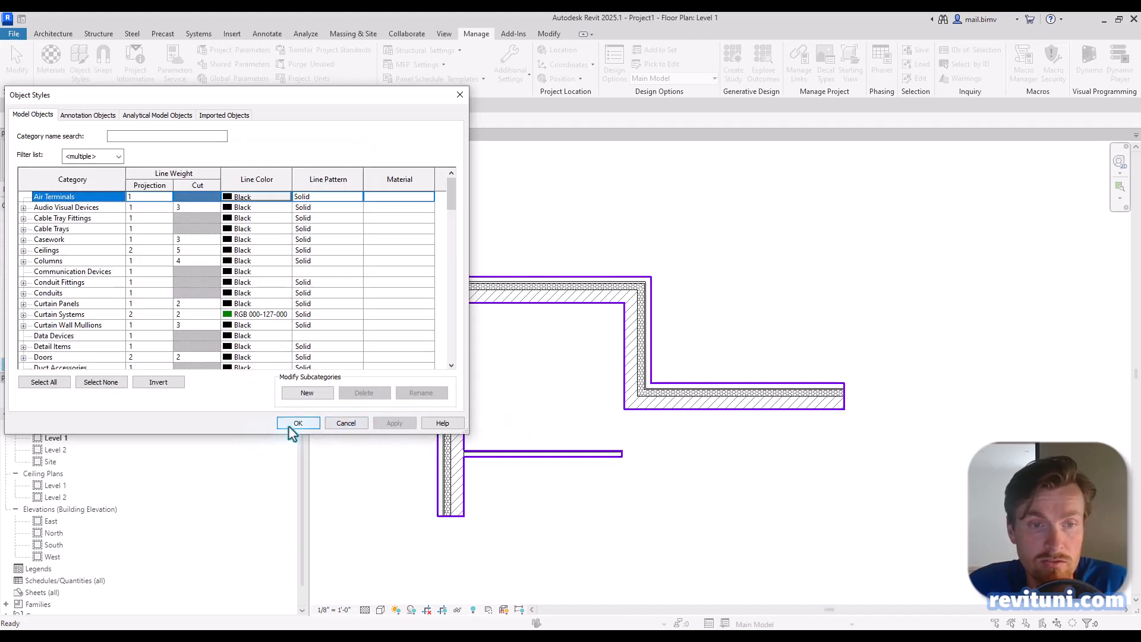
pyautogui.click(296, 423)
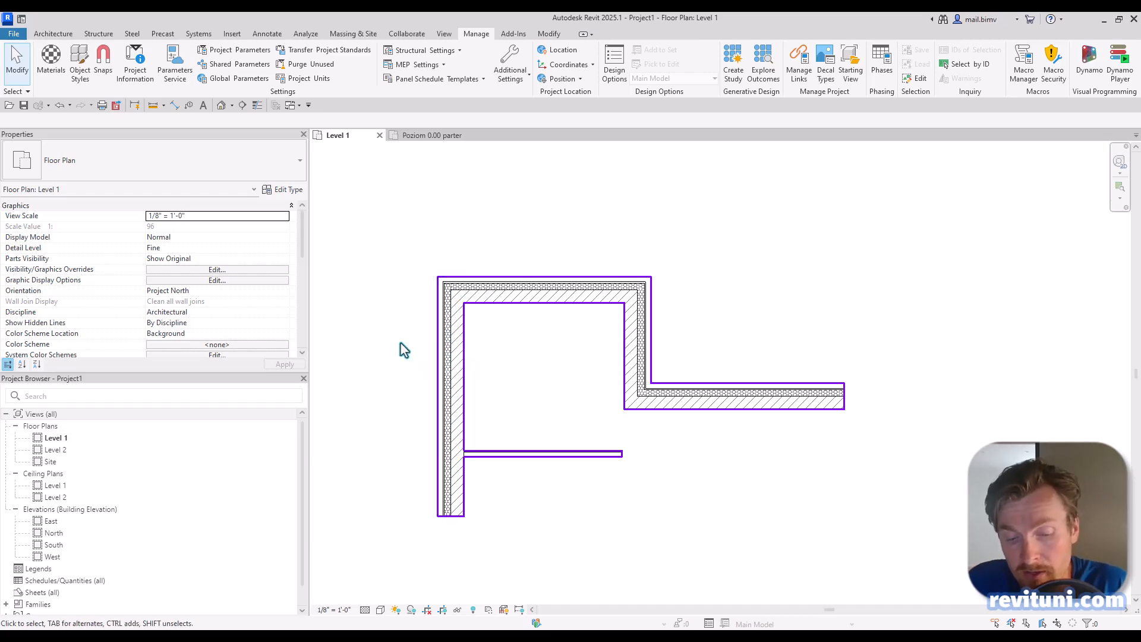
# - Enable the Cut Line Styles override for host layers in the Level 1 view, accept the default host layer line styles and apply it
pyautogui.press('v')
pyautogui.press('v')
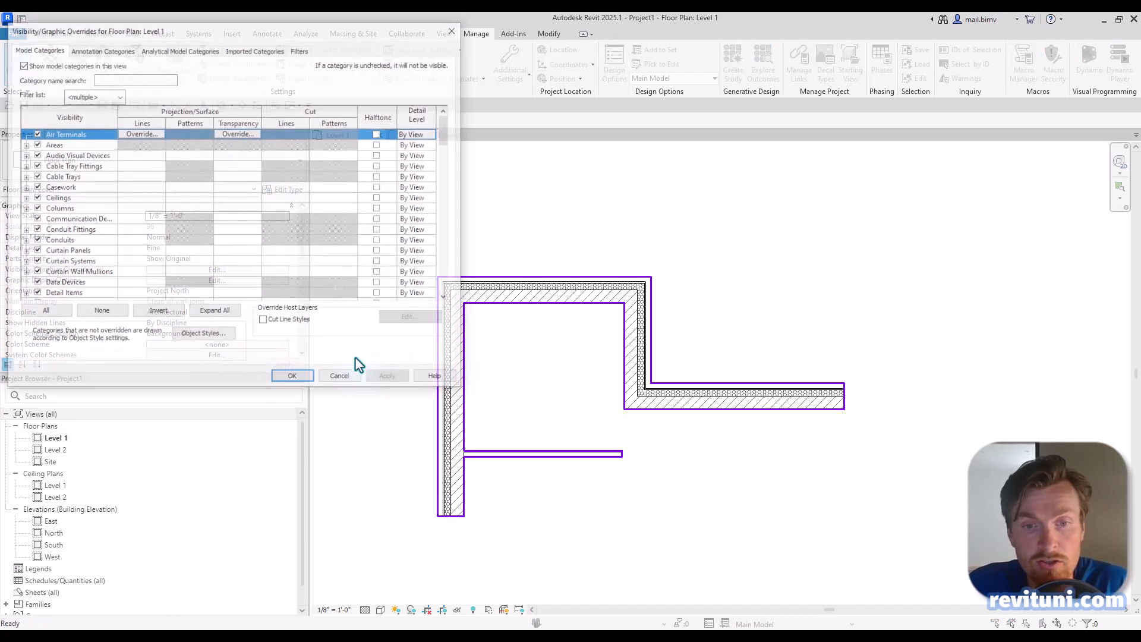
pyautogui.scroll(-4, 445, 162)
pyautogui.moveTo(445, 163); pyautogui.dragTo(434, 298)
pyautogui.click(68, 274)
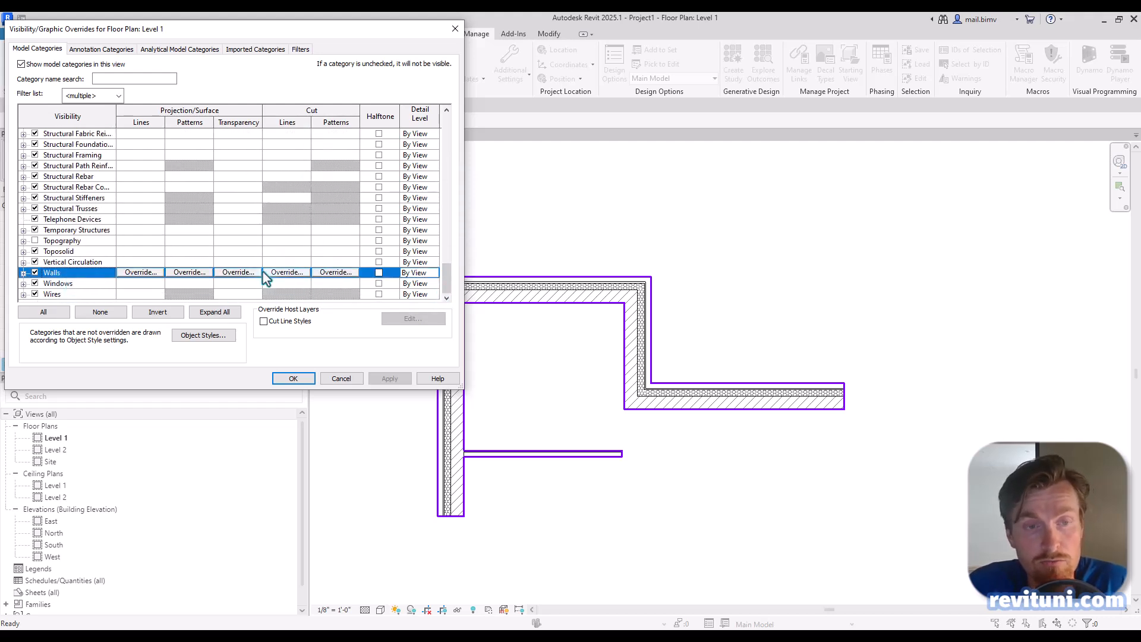
pyautogui.click(263, 322)
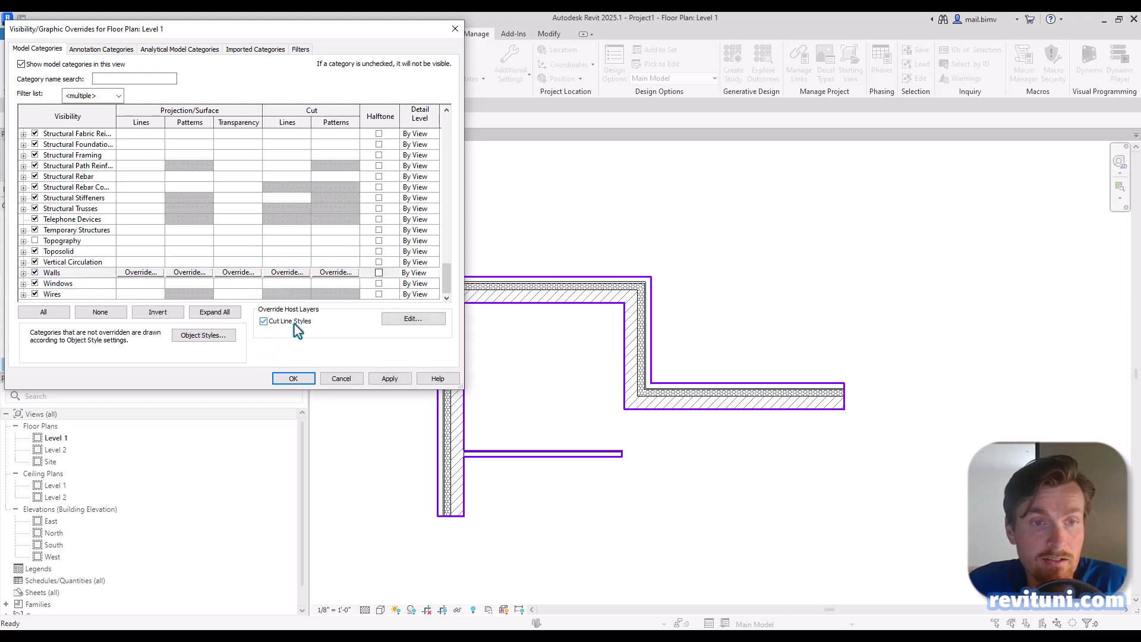
pyautogui.click(400, 320)
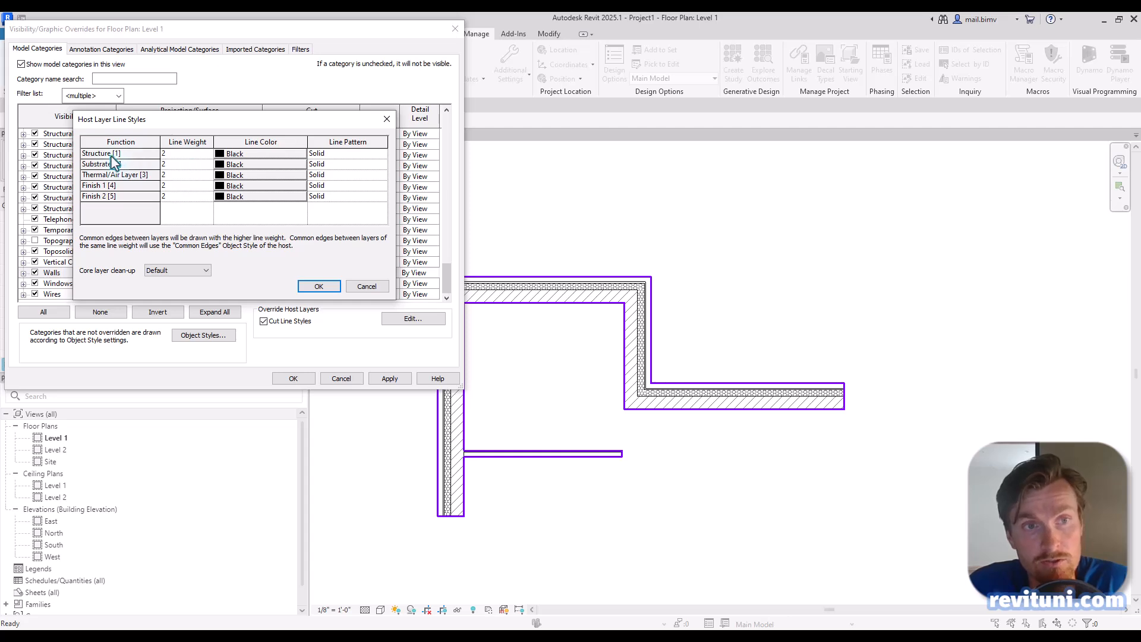
pyautogui.click(319, 287)
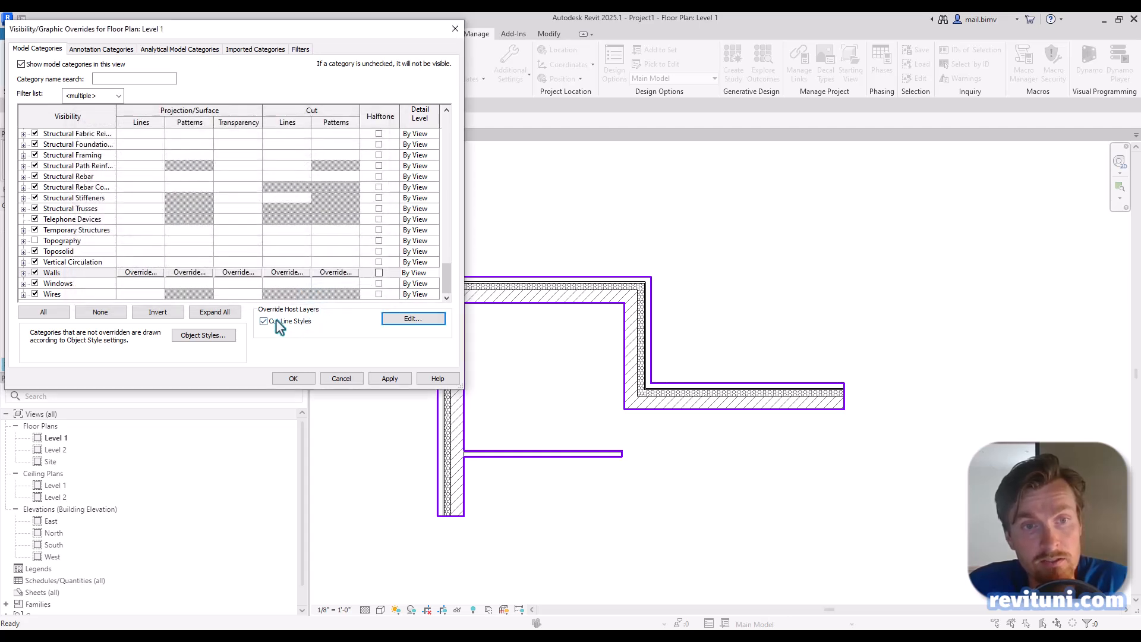
pyautogui.click(385, 378)
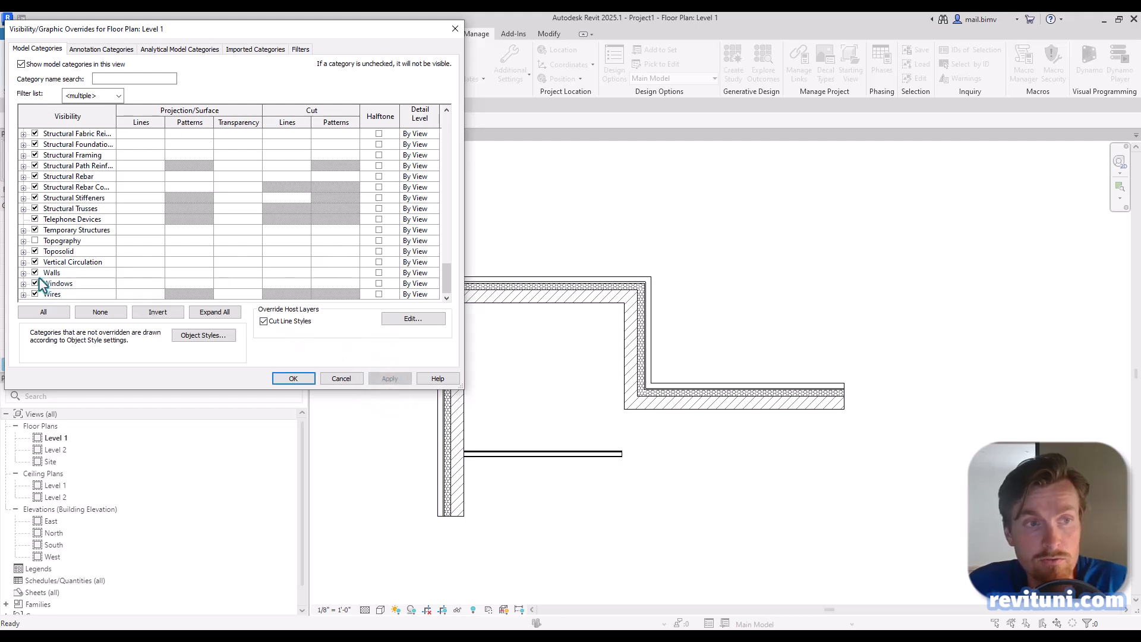
# - Set the Structure [1] line color in the host layer line styles to RGB 255-000-128 and apply the overrides
pyautogui.click(89, 274)
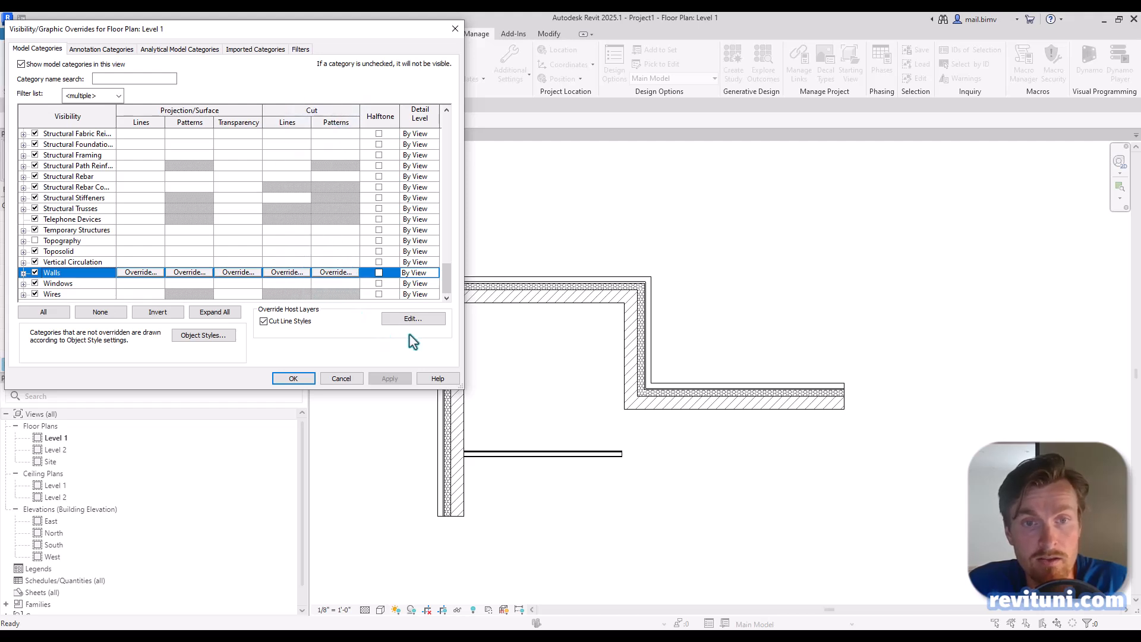
pyautogui.click(401, 319)
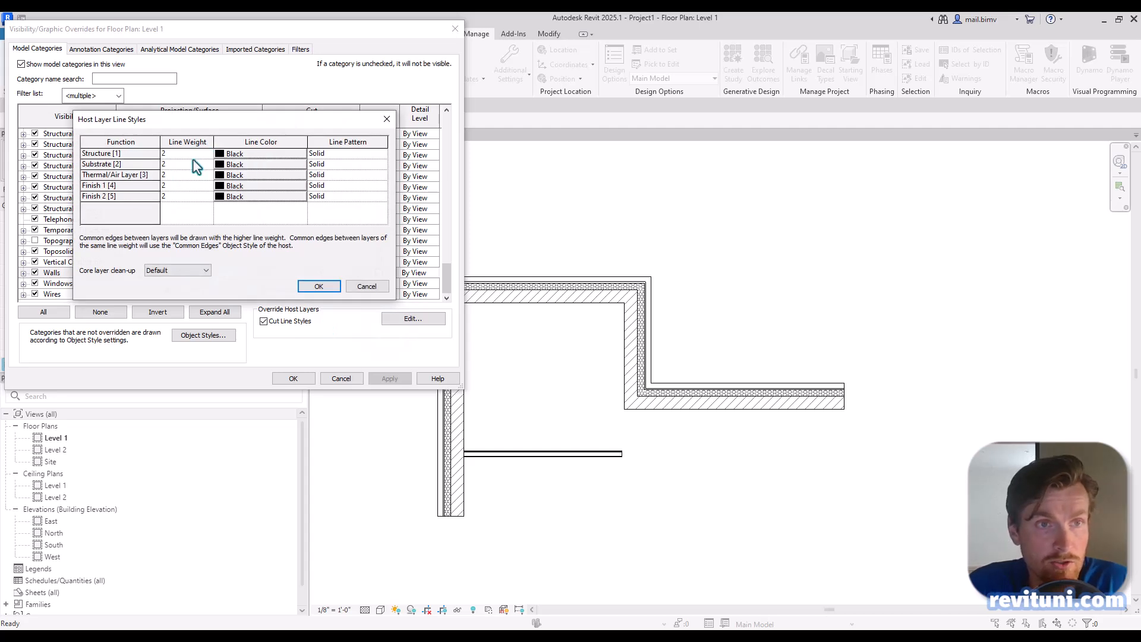
pyautogui.click(237, 156)
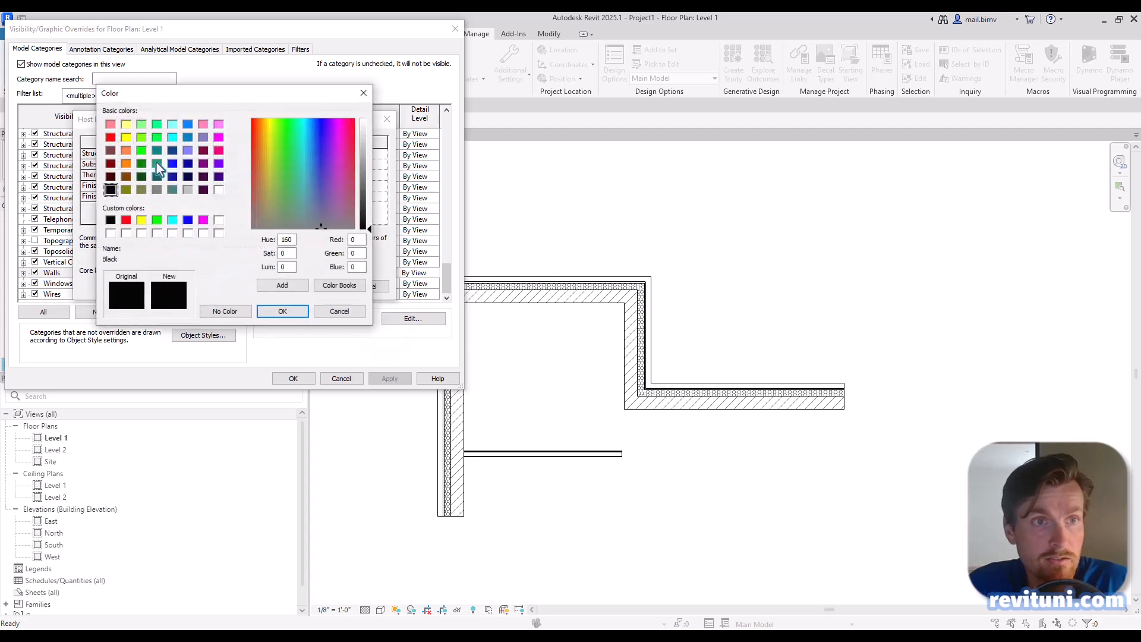
pyautogui.click(219, 150)
pyautogui.click(282, 311)
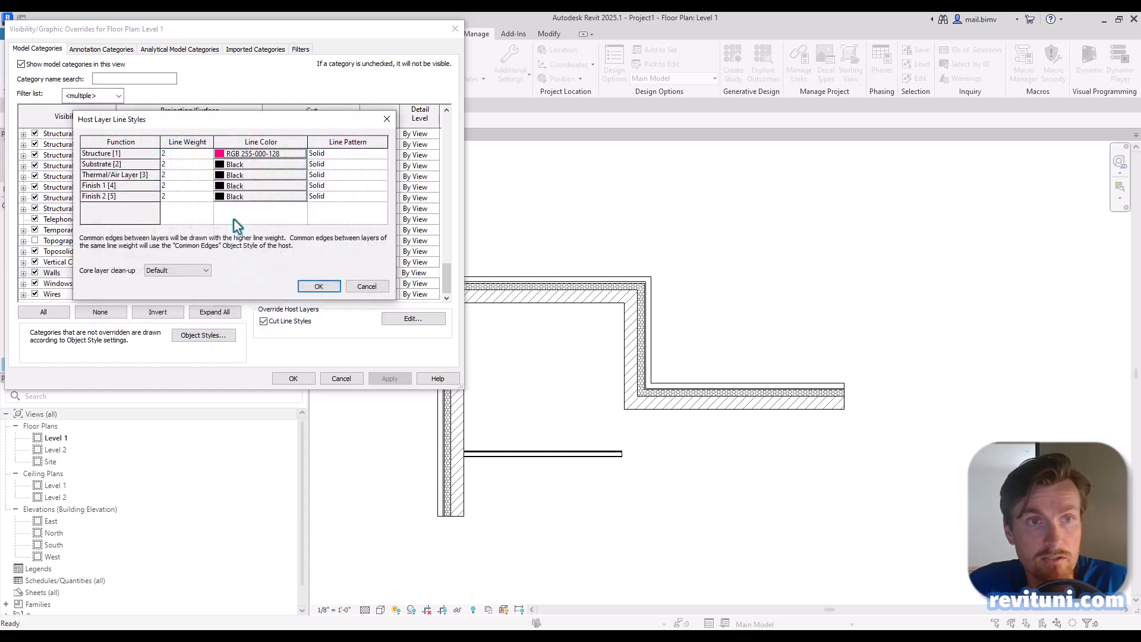
pyautogui.click(304, 286)
pyautogui.click(389, 379)
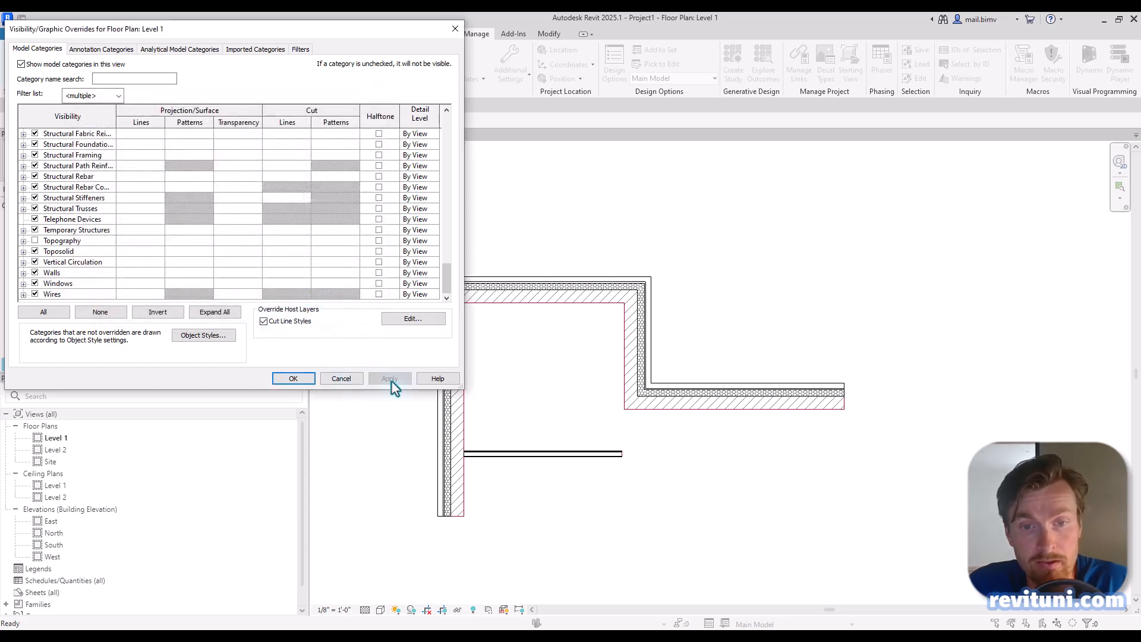
pyautogui.click(293, 379)
# - Open the visibility/graphics overrides for the Level 1 floor plan and expand the Walls model category
pyautogui.scroll(3, 455, 508)
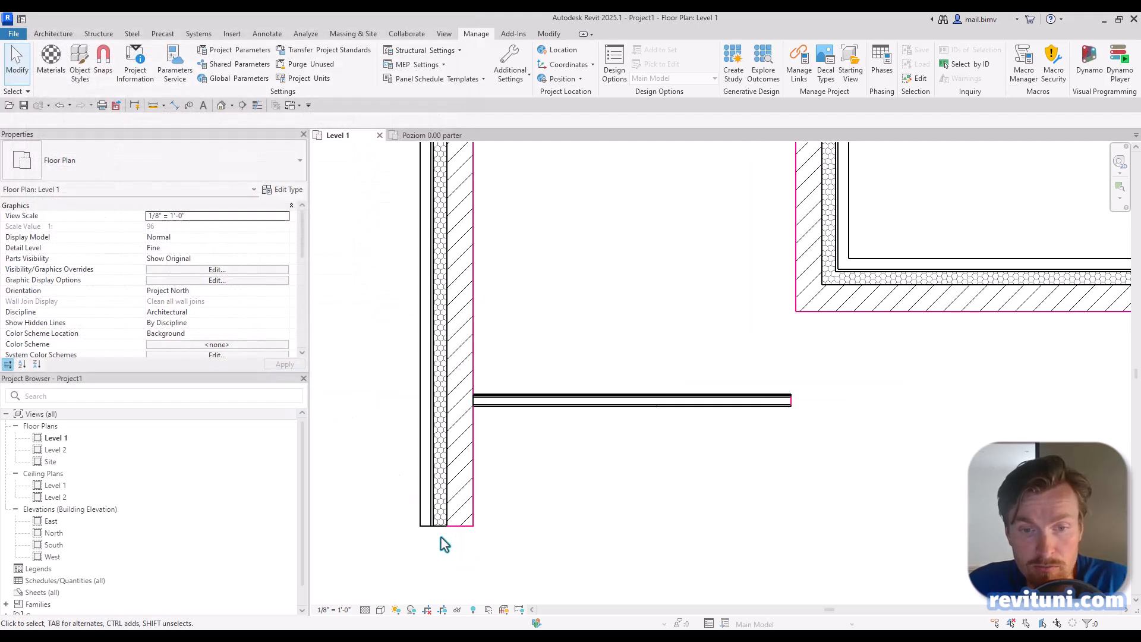
pyautogui.scroll(4, 462, 542)
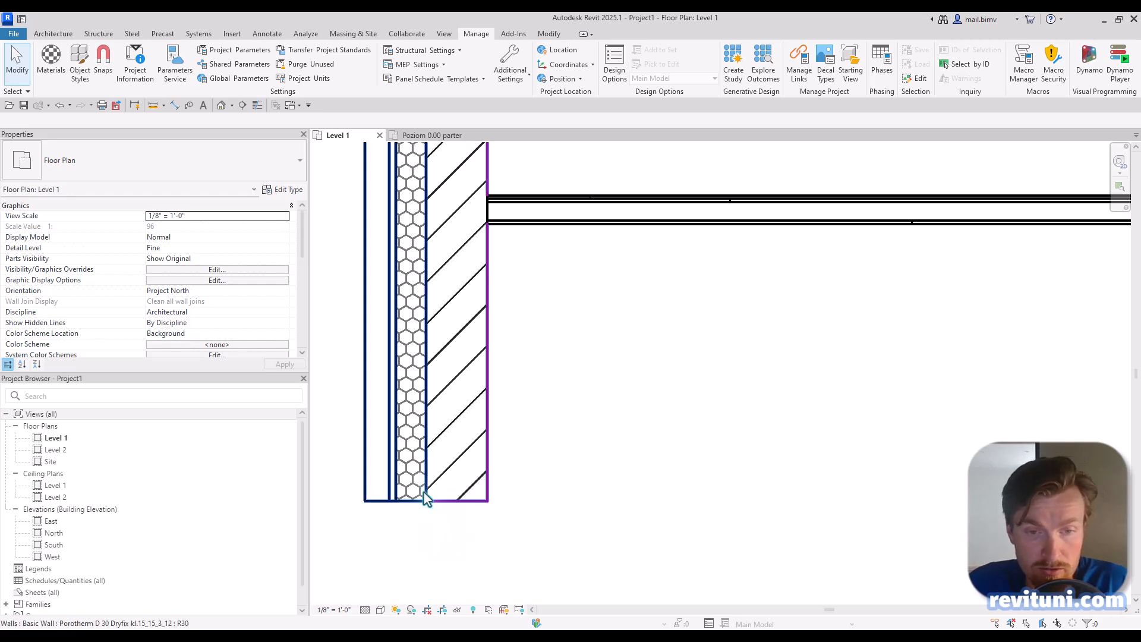
pyautogui.scroll(-3, 426, 479)
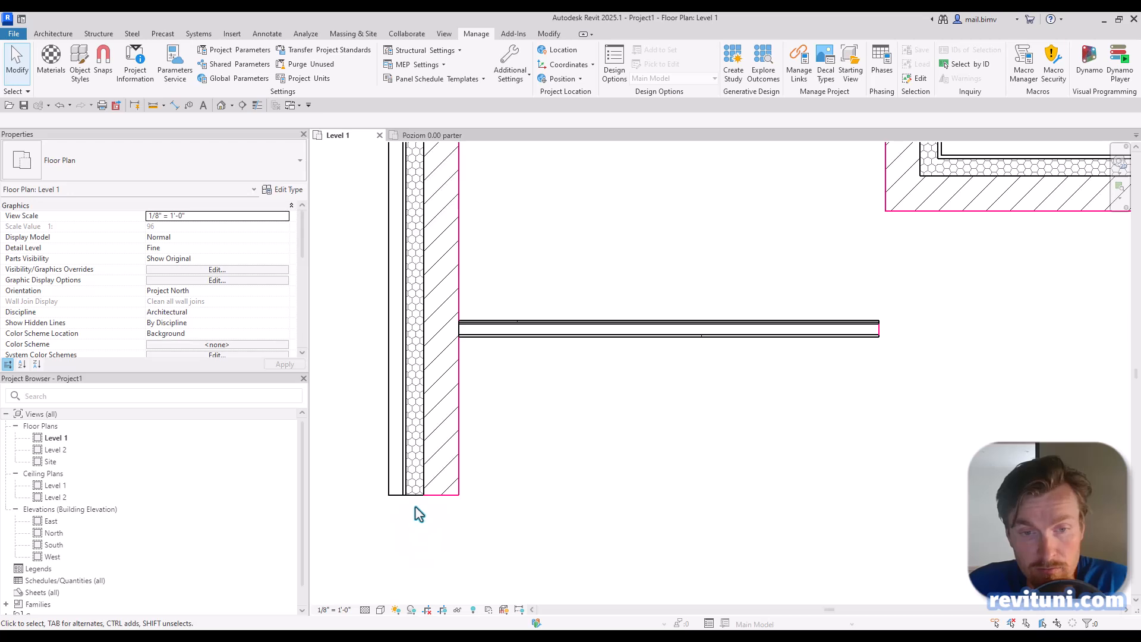
pyautogui.scroll(-2, 360, 490)
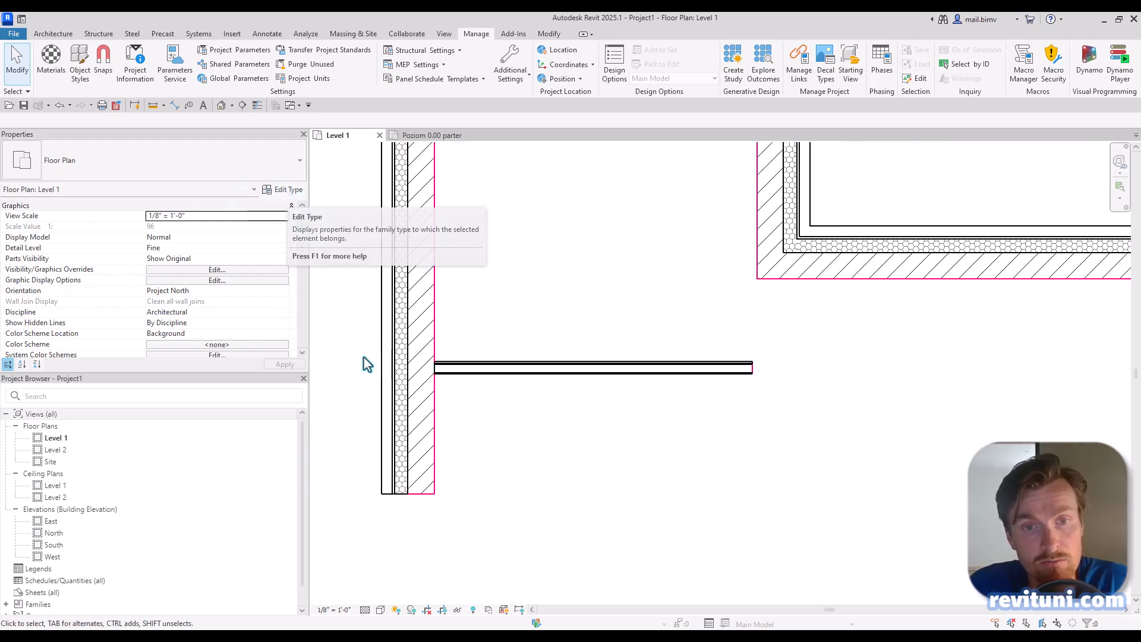
pyautogui.press('v')
pyautogui.press('v')
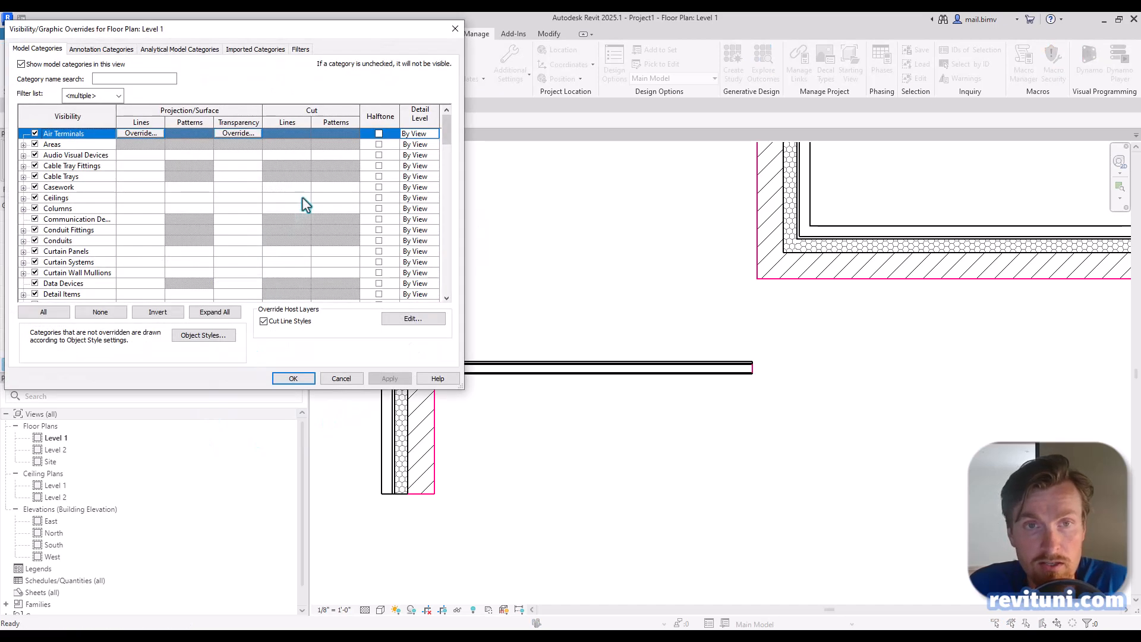
pyautogui.moveTo(443, 127); pyautogui.dragTo(469, 290)
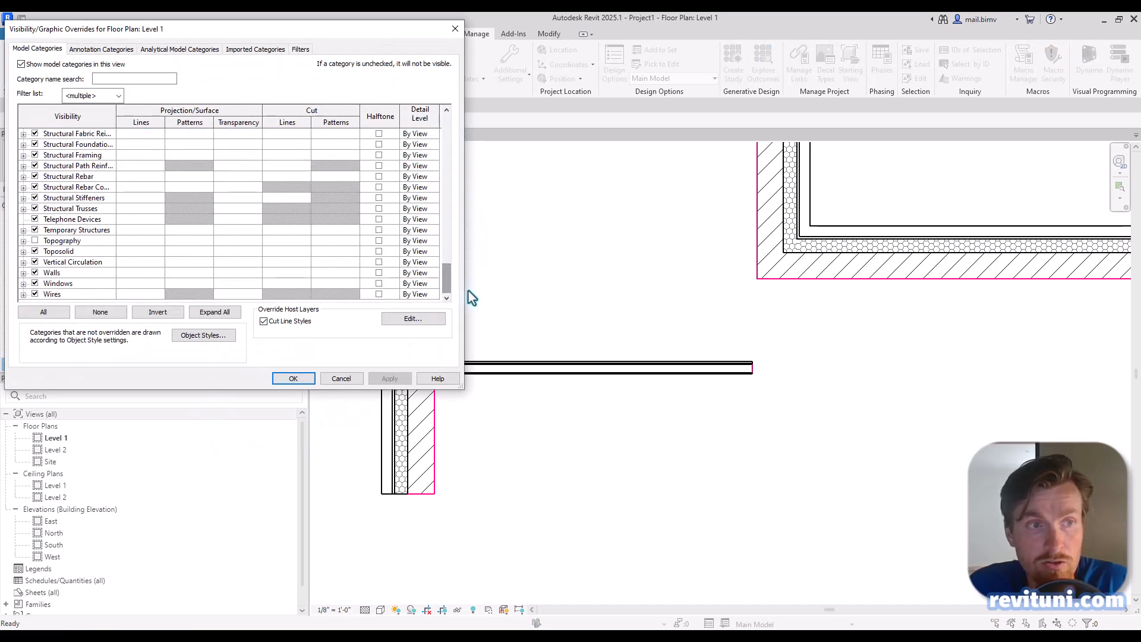
pyautogui.click(23, 273)
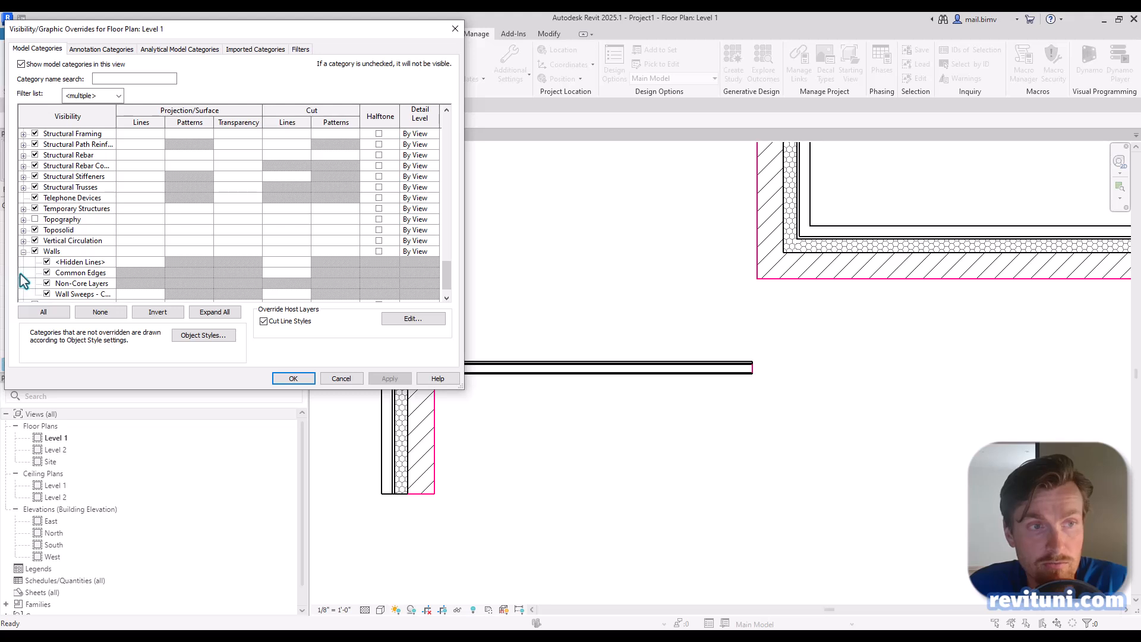
# - Override the cut line color of the Walls subcategory Common Edges to Blue and apply it to the Level 1 view
pyautogui.click(73, 274)
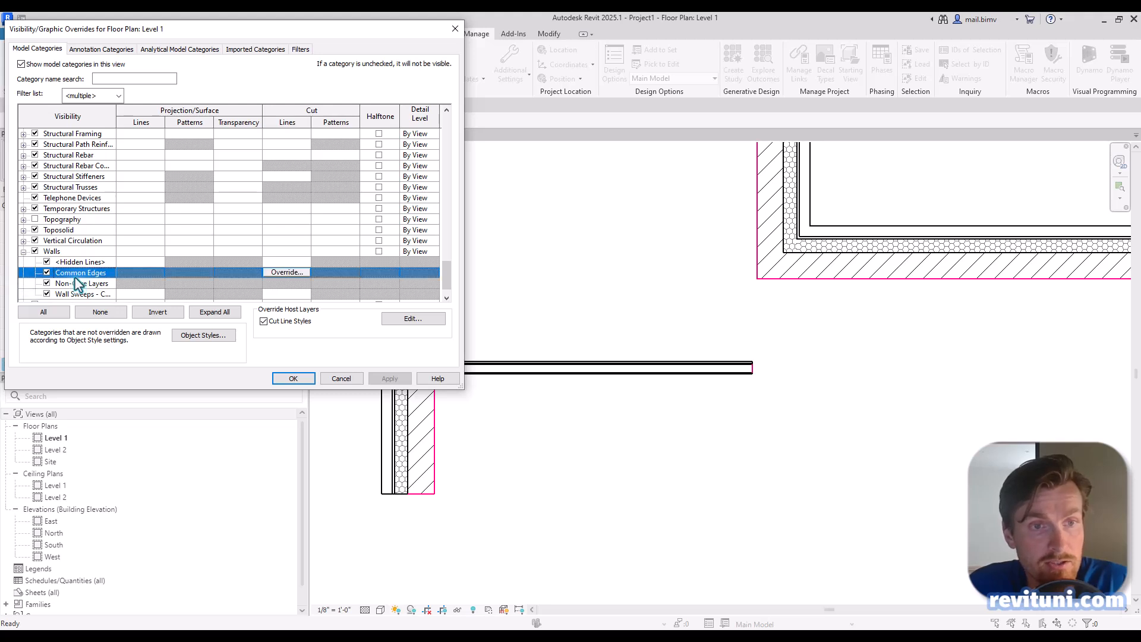
pyautogui.click(282, 273)
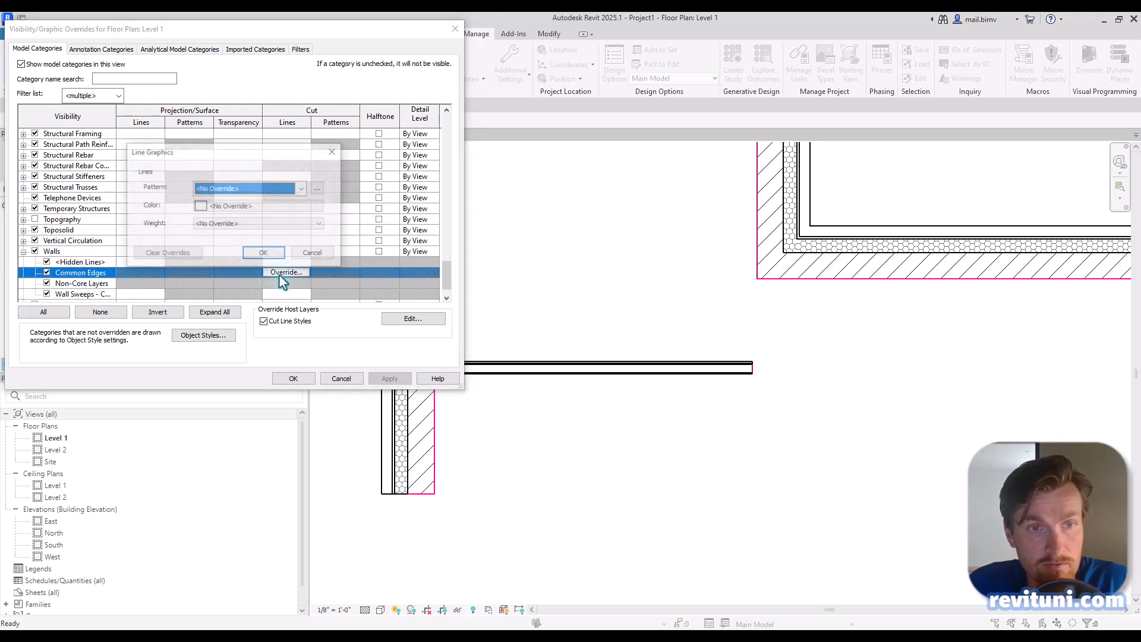
pyautogui.click(211, 207)
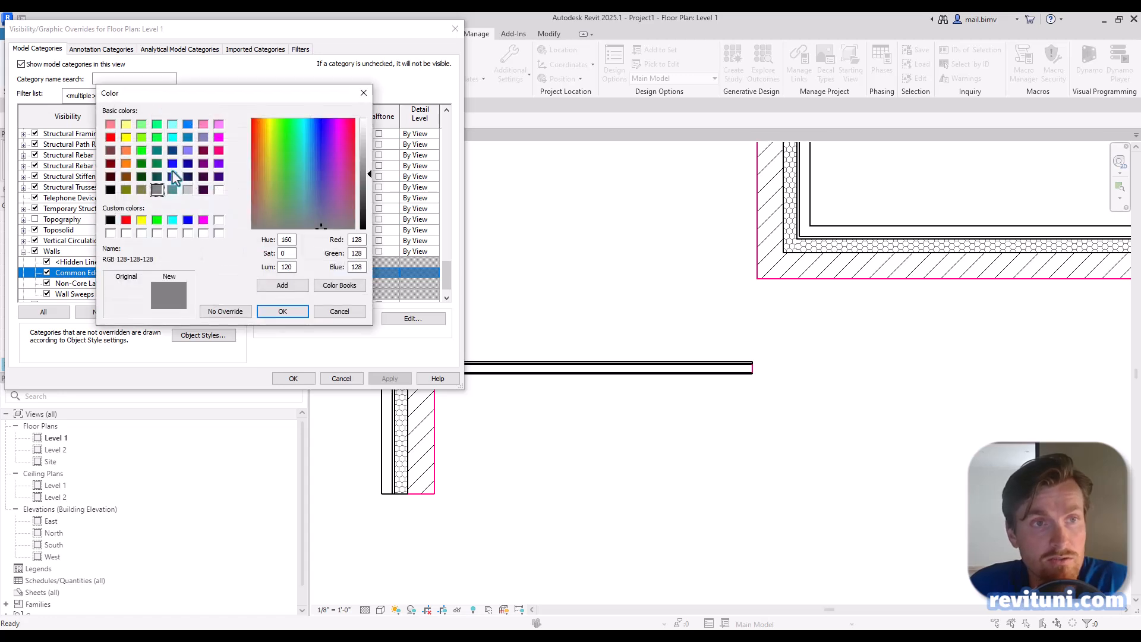
pyautogui.click(141, 163)
pyautogui.click(176, 167)
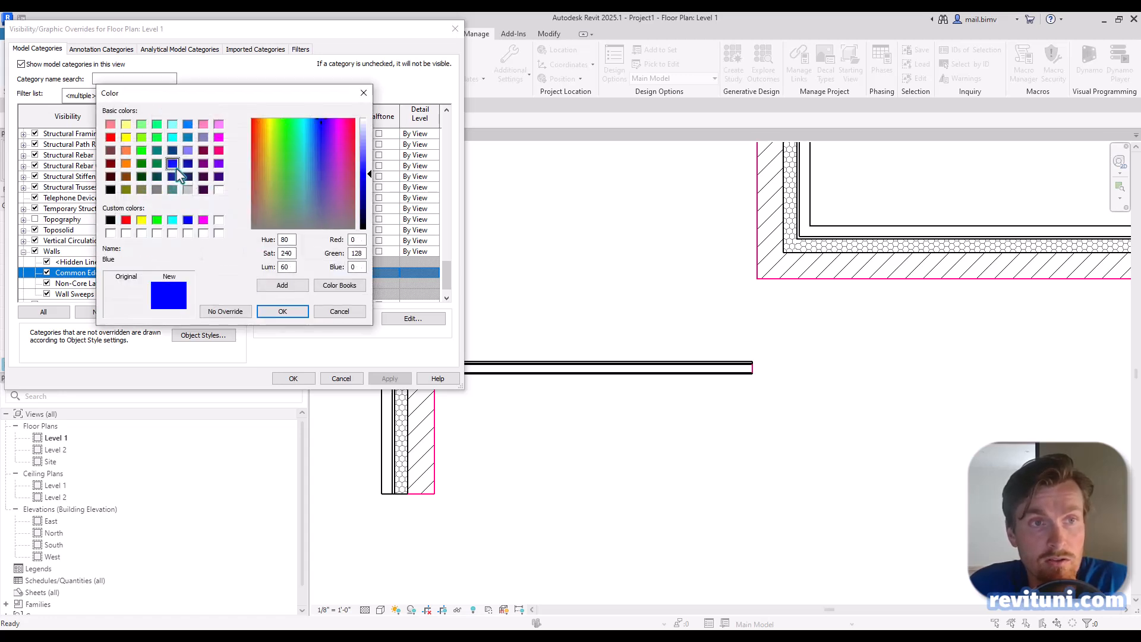
pyautogui.click(282, 311)
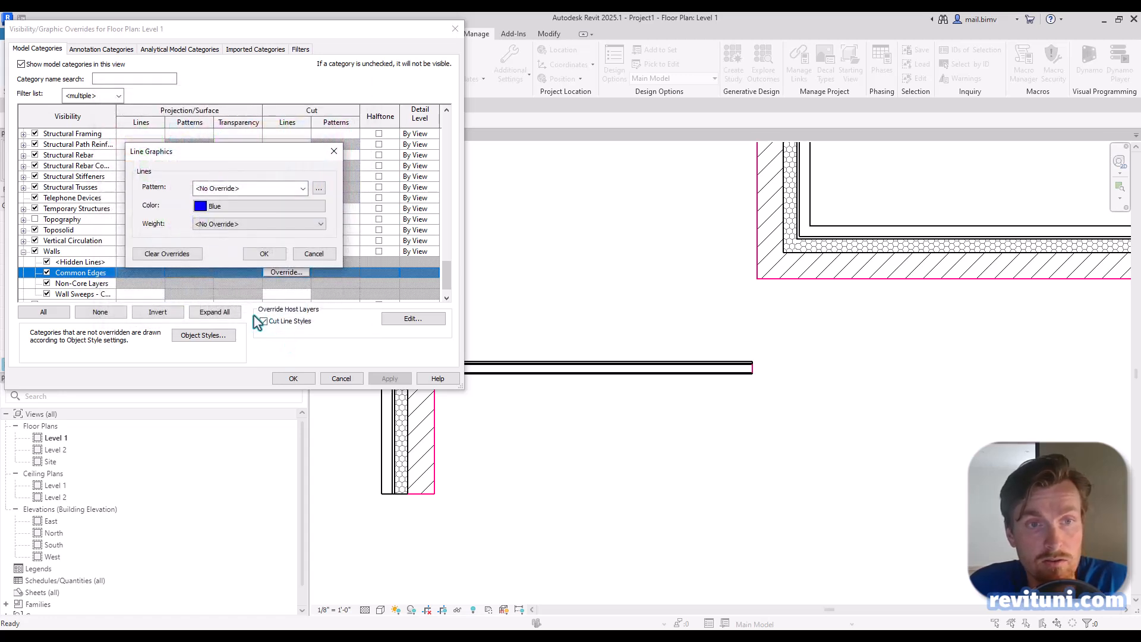
pyautogui.click(249, 254)
pyautogui.click(380, 379)
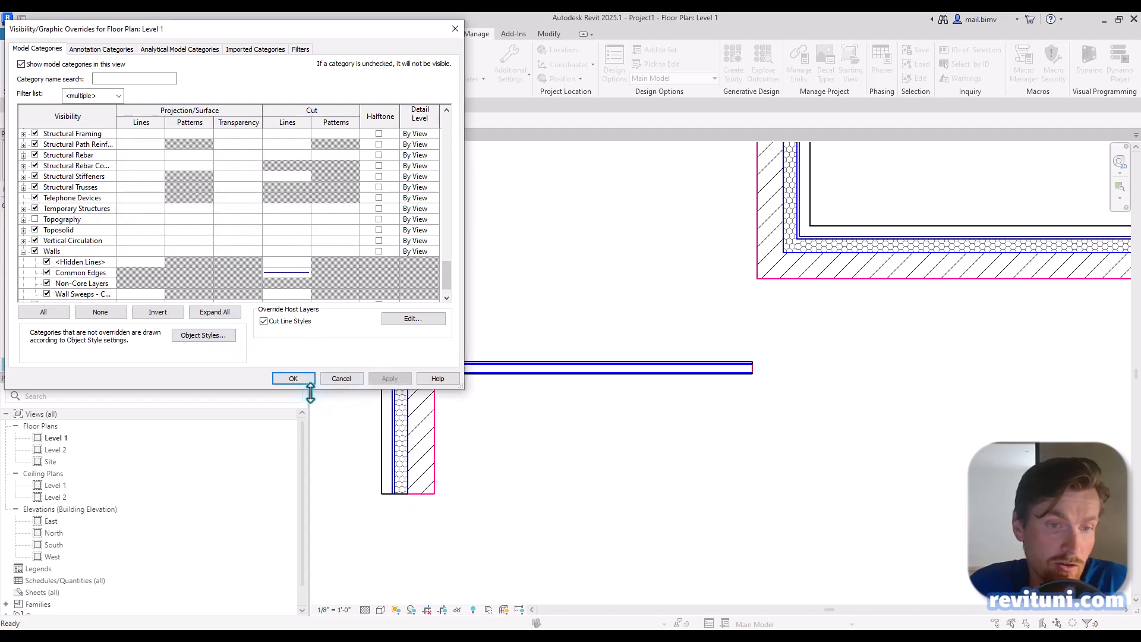
pyautogui.click(293, 379)
# - Set the Structure [1] line weight in the Level 1 host layer line styles to 5 and apply the overrides
pyautogui.scroll(2, 408, 518)
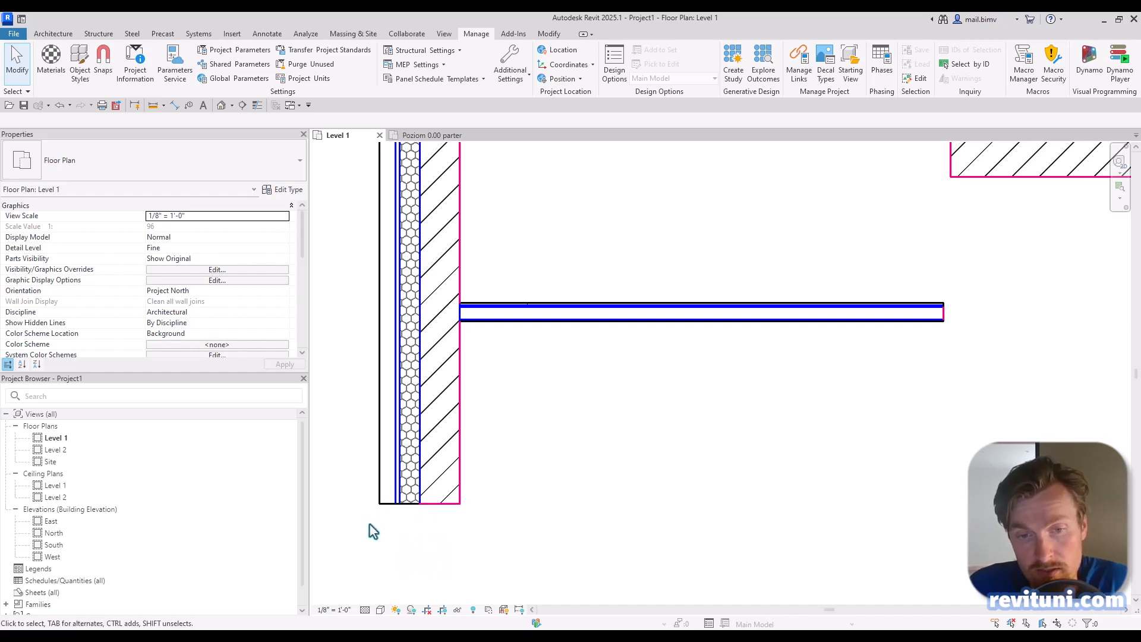
pyautogui.press('v')
pyautogui.press('v')
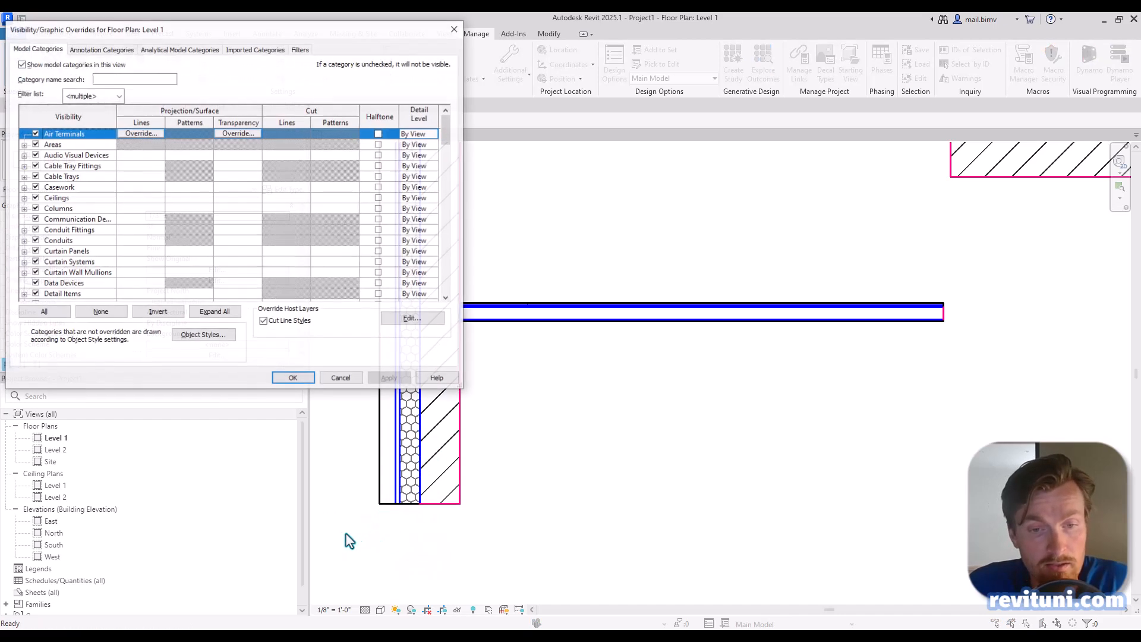
pyautogui.moveTo(447, 134); pyautogui.dragTo(444, 237)
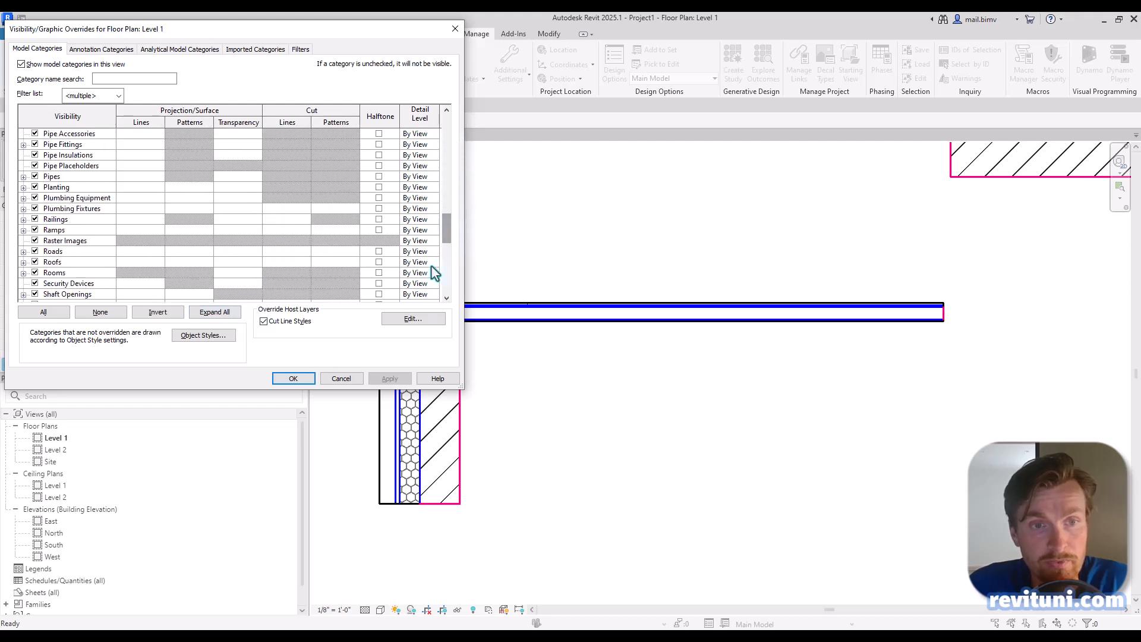
pyautogui.click(394, 321)
pyautogui.click(182, 153)
pyautogui.click(208, 153)
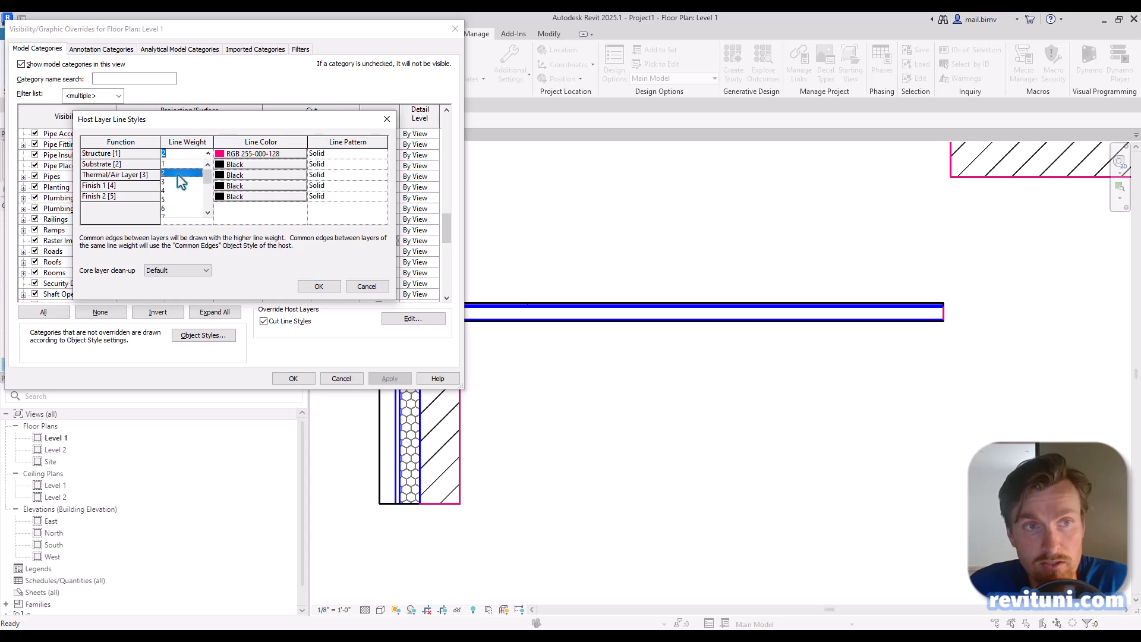
pyautogui.click(182, 164)
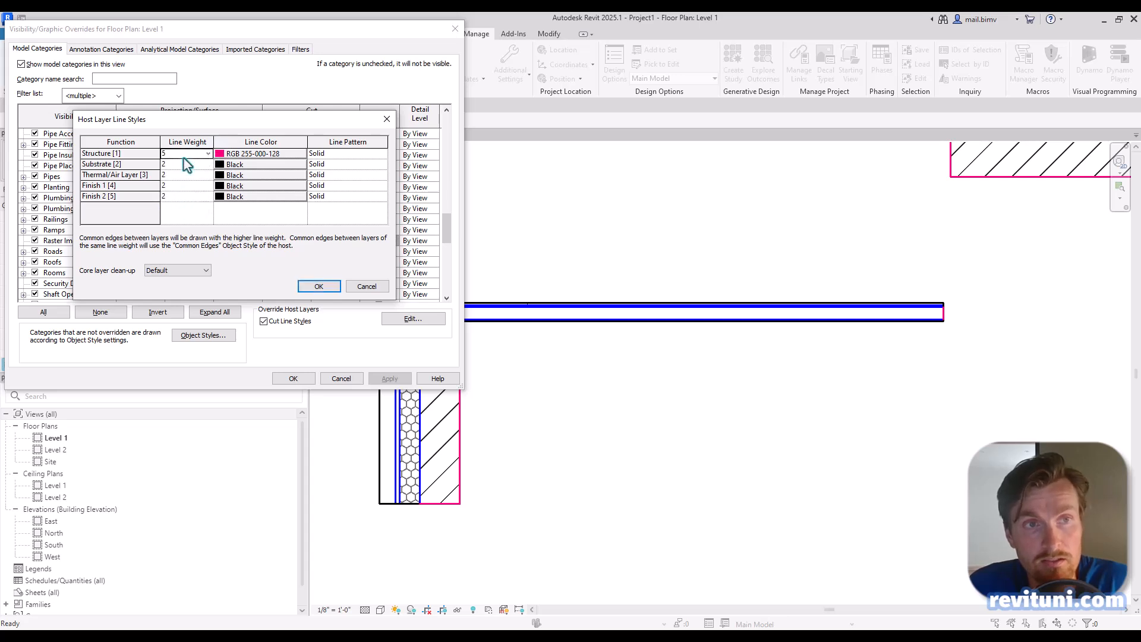
pyautogui.click(319, 286)
pyautogui.click(392, 381)
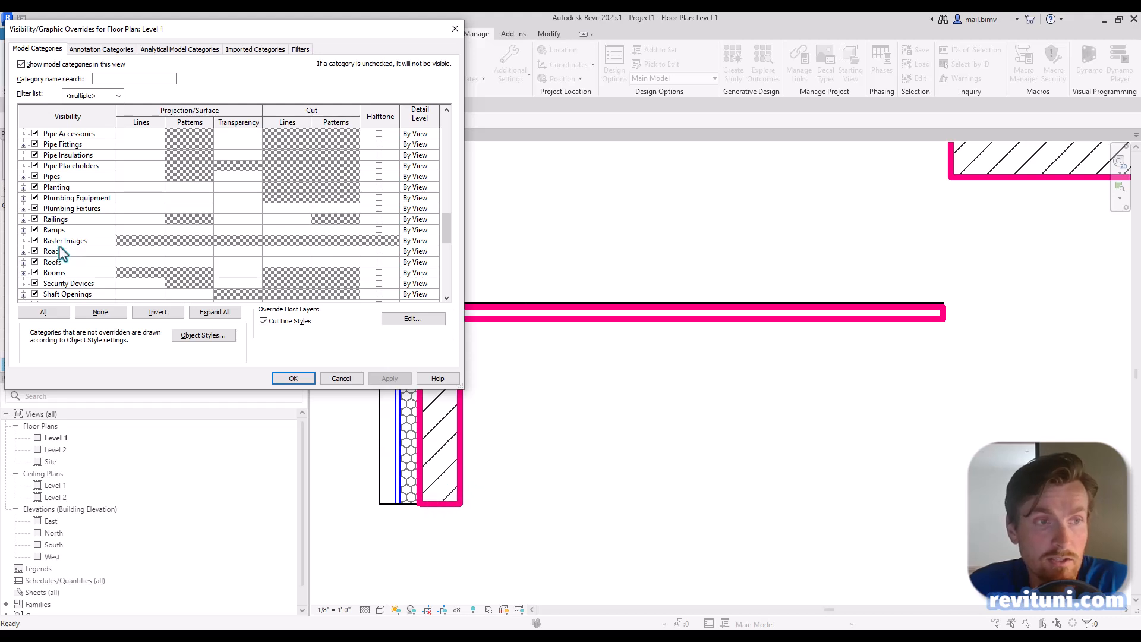
pyautogui.scroll(-4, 89, 264)
pyautogui.scroll(-1, 98, 275)
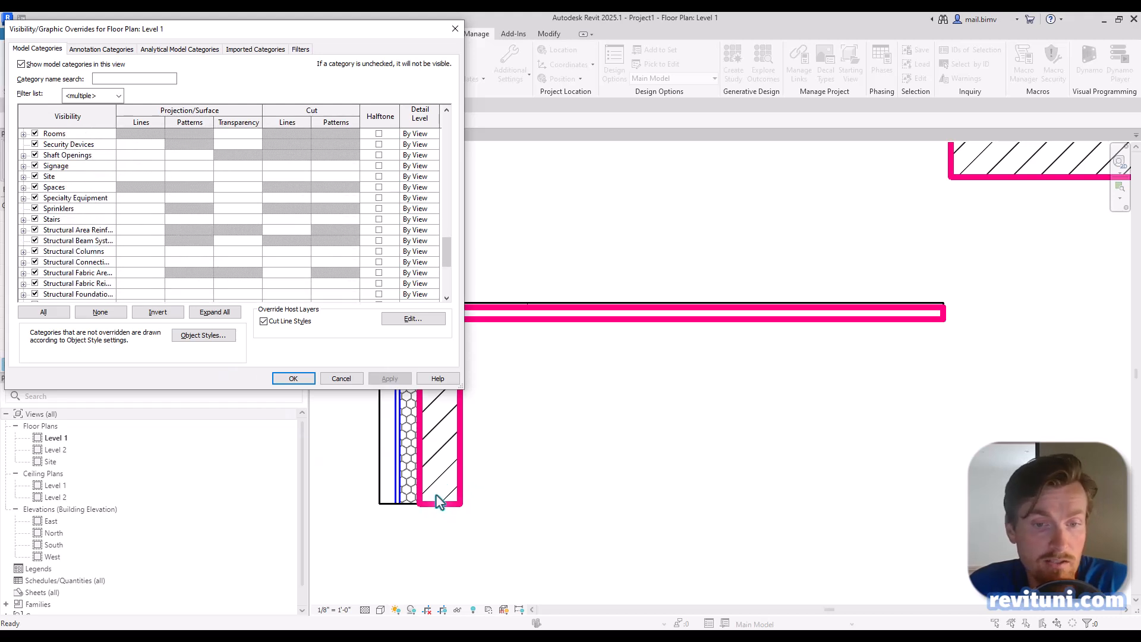
pyautogui.click(293, 379)
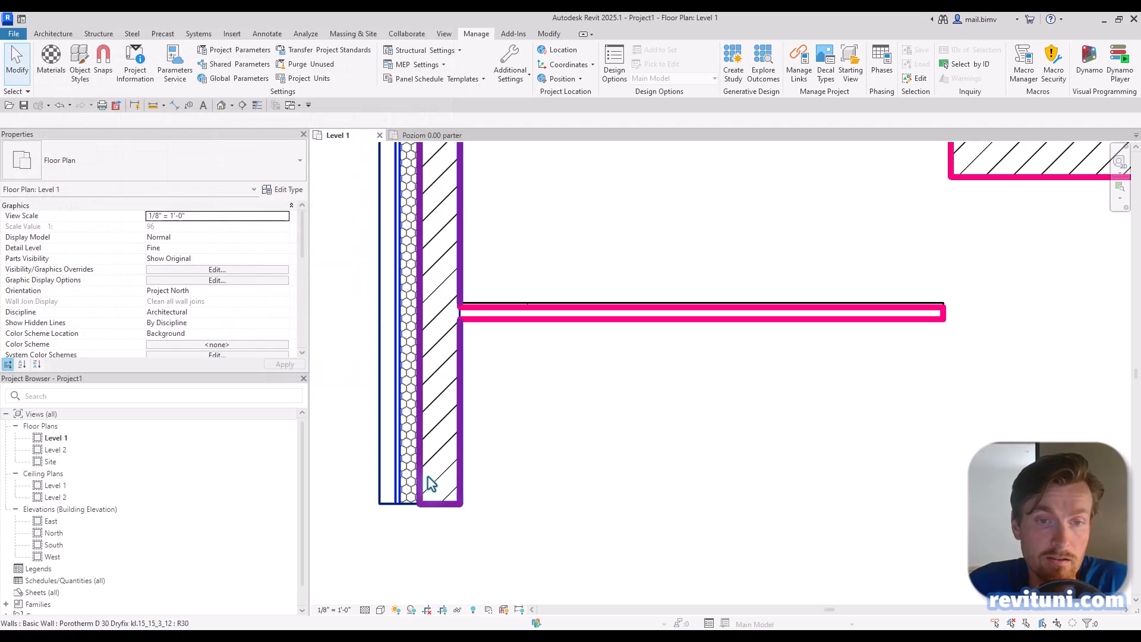
# - Review the layer functions listed in the host layer line styles of the Level 1 view
pyautogui.scroll(-2, 431, 481)
pyautogui.scroll(-3, 431, 494)
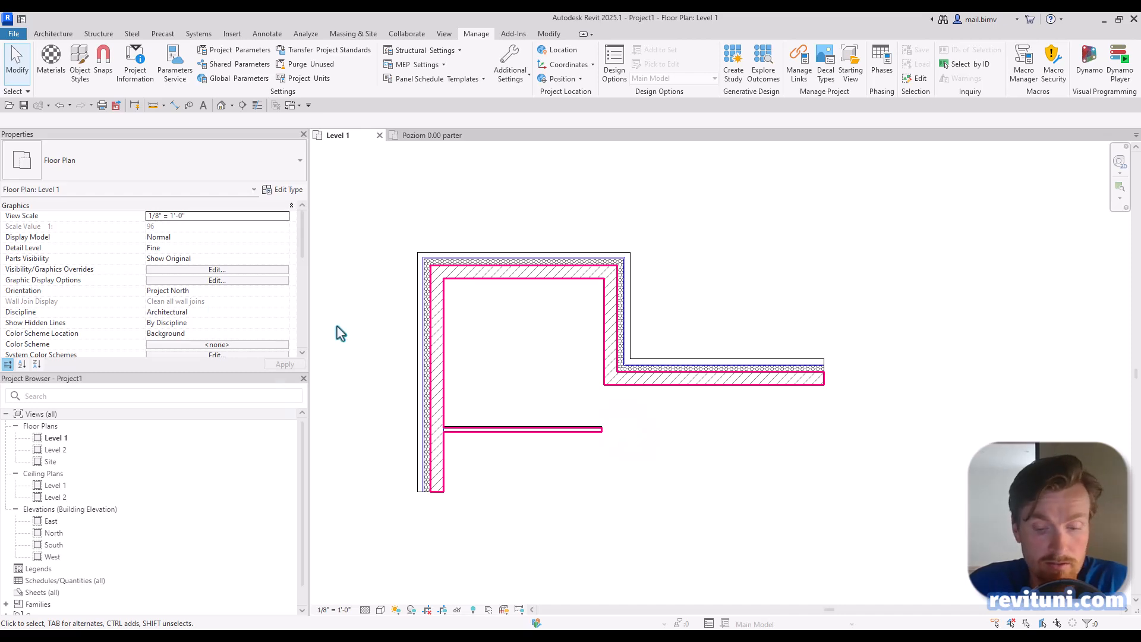
pyautogui.press('v')
pyautogui.press('g')
pyautogui.click(394, 319)
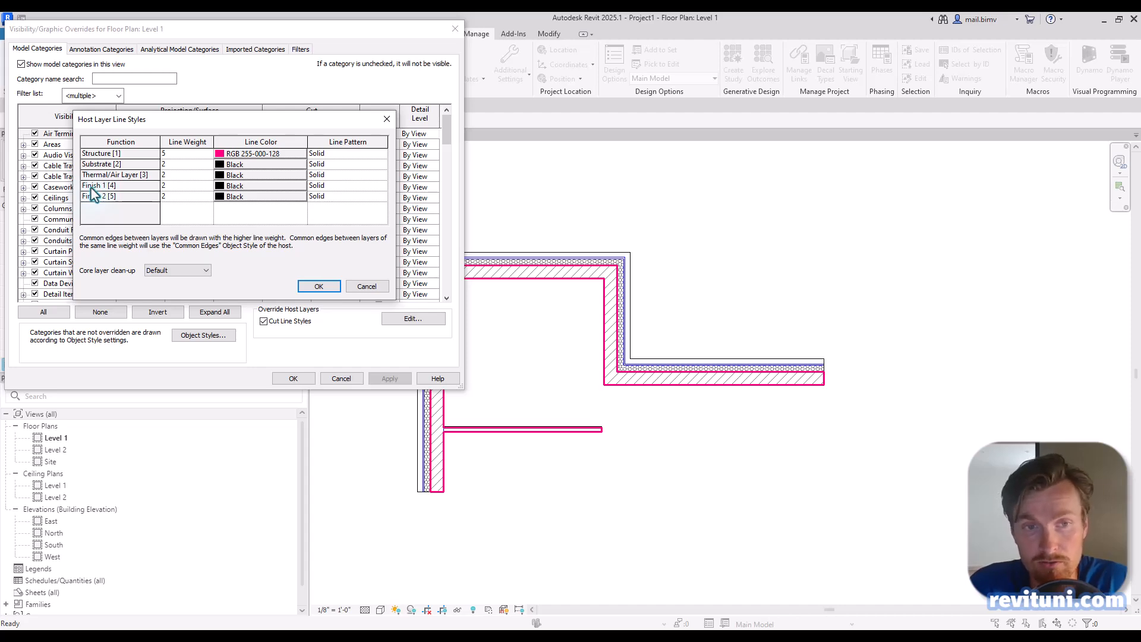
pyautogui.click(321, 287)
pyautogui.click(294, 380)
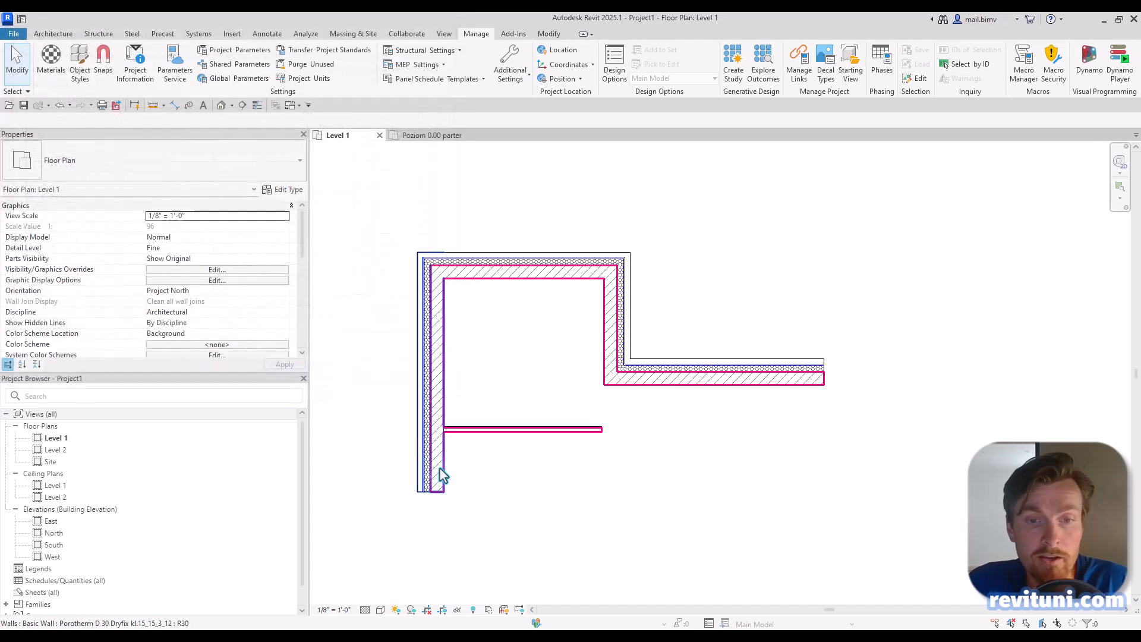
# - Inspect the layer functions in the structure of the exterior wall type Porotherm D 30 Dryfix kl.15_15_3_12
pyautogui.click(440, 473)
pyautogui.click(281, 190)
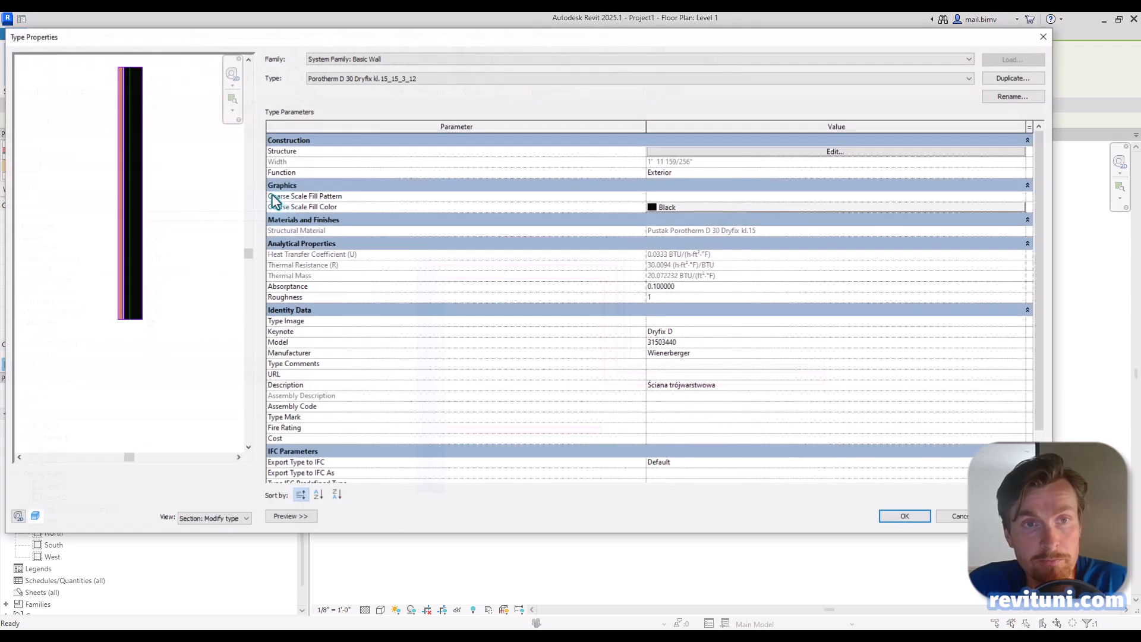
pyautogui.click(660, 150)
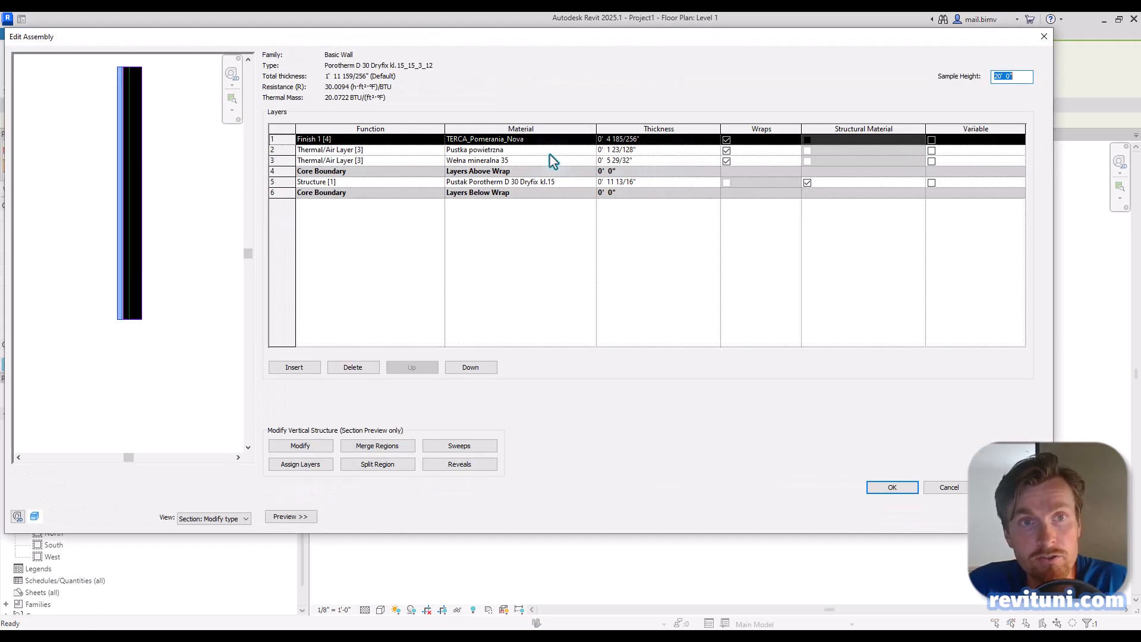
pyautogui.click(324, 140)
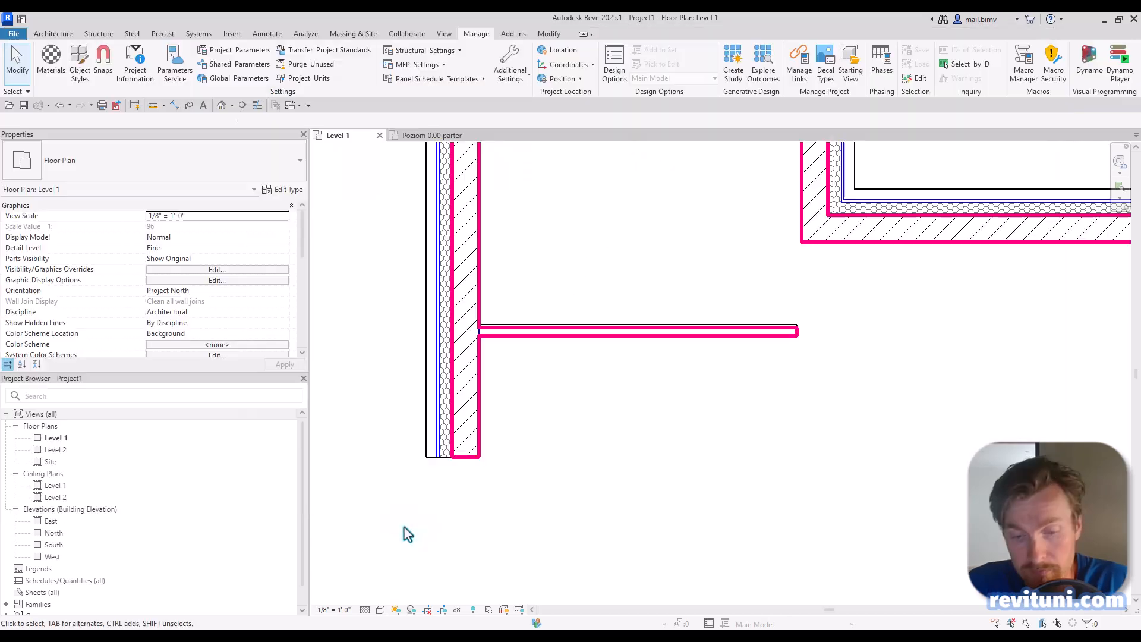
# - Set the host layer line colors in Level 1 to RGB 000-128-000 for Substrate [2] and Blue for Thermal/Air Layer [3]
pyautogui.press('v')
pyautogui.press('g')
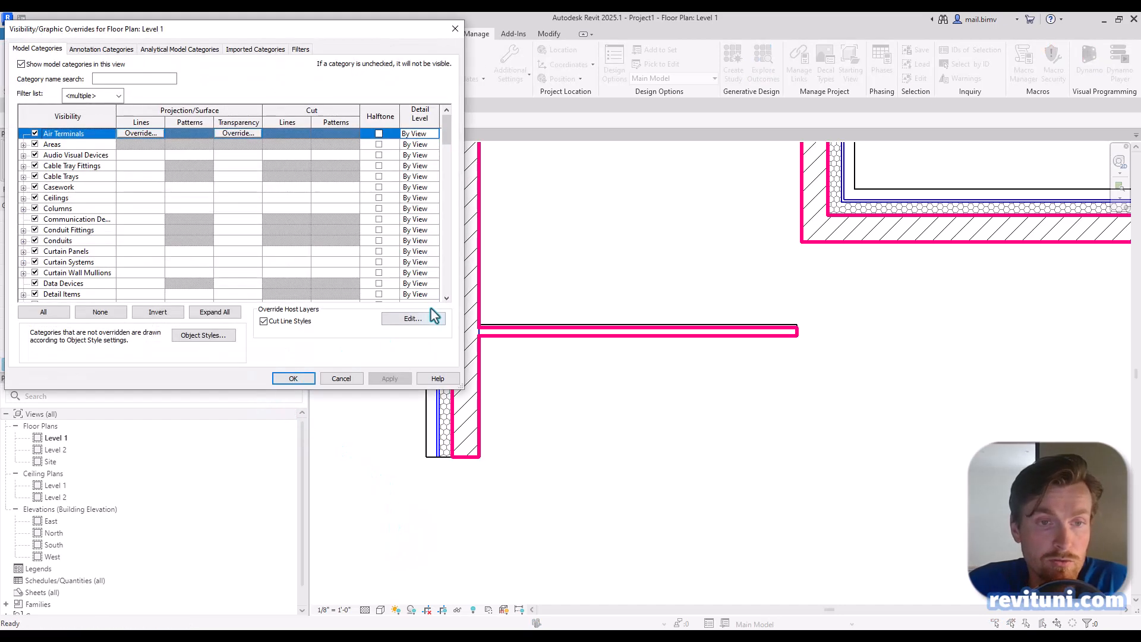
pyautogui.click(413, 319)
pyautogui.click(222, 165)
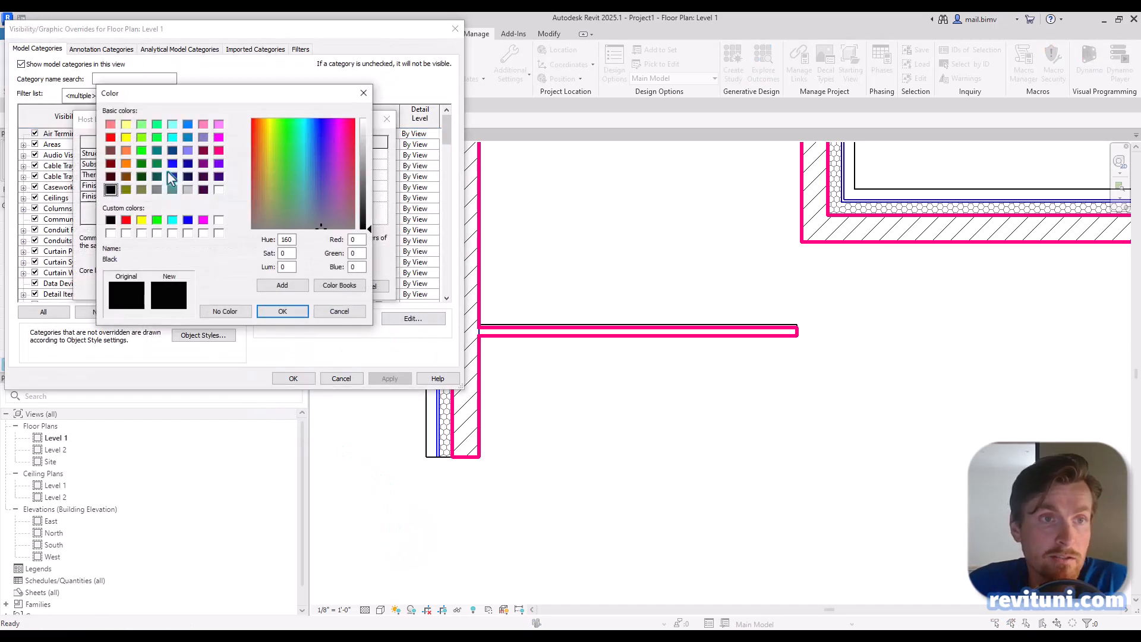
pyautogui.click(142, 164)
pyautogui.click(275, 315)
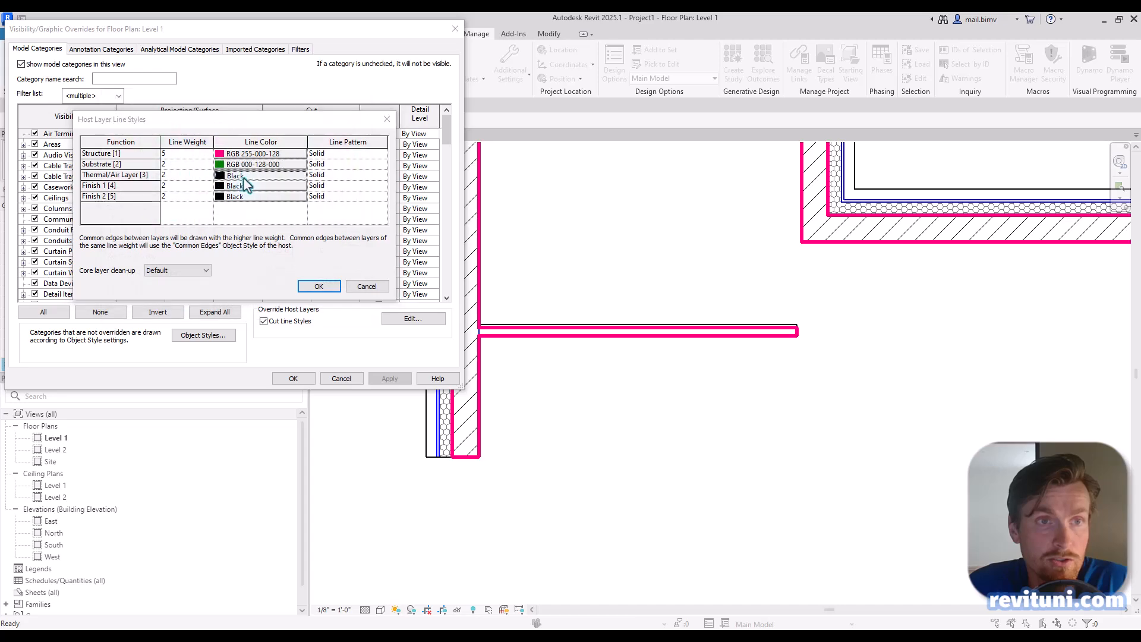
pyautogui.click(243, 176)
pyautogui.click(172, 163)
pyautogui.click(283, 311)
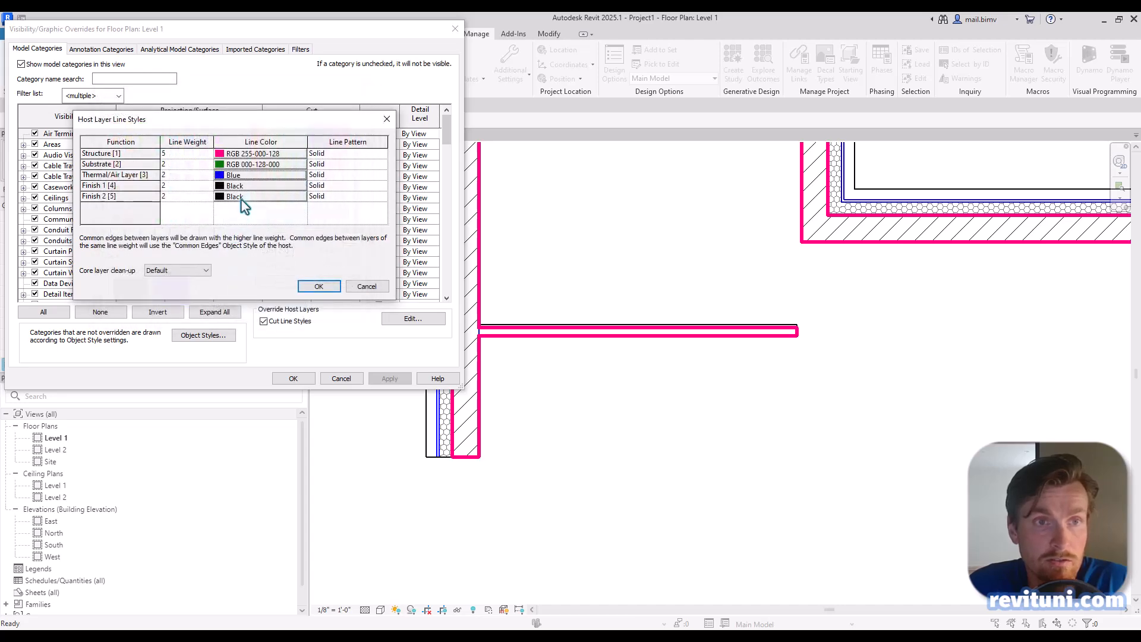
# - Set the line color of Finish 1 [4] to RGB 000-064-128 and Finish 2 [5] to Green, and apply the overrides
pyautogui.click(241, 185)
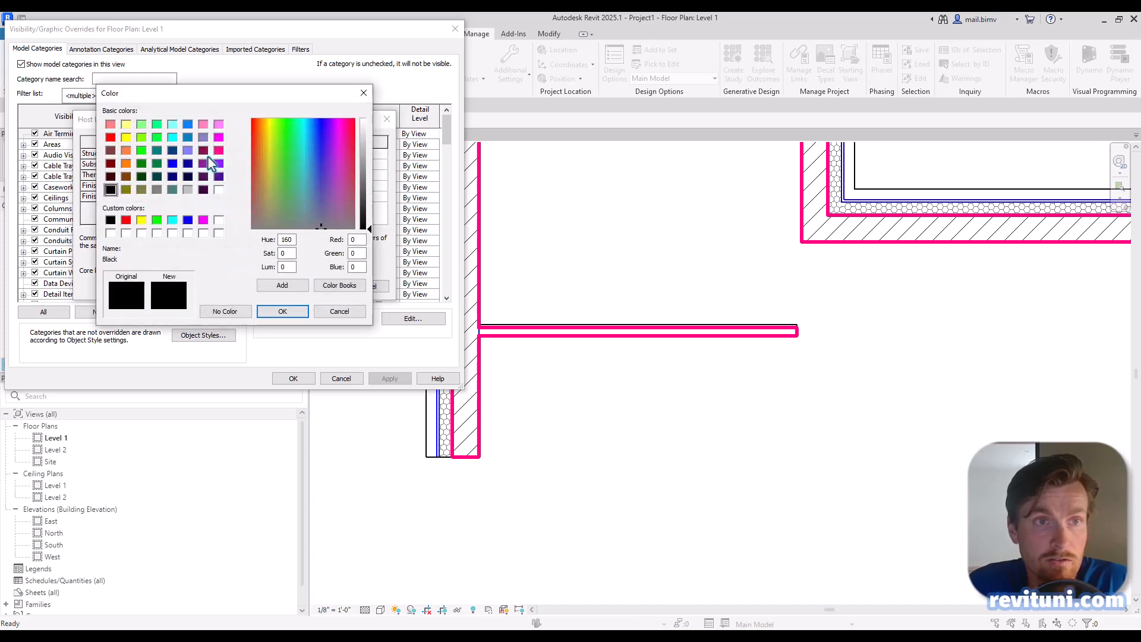
pyautogui.click(173, 152)
pyautogui.click(283, 311)
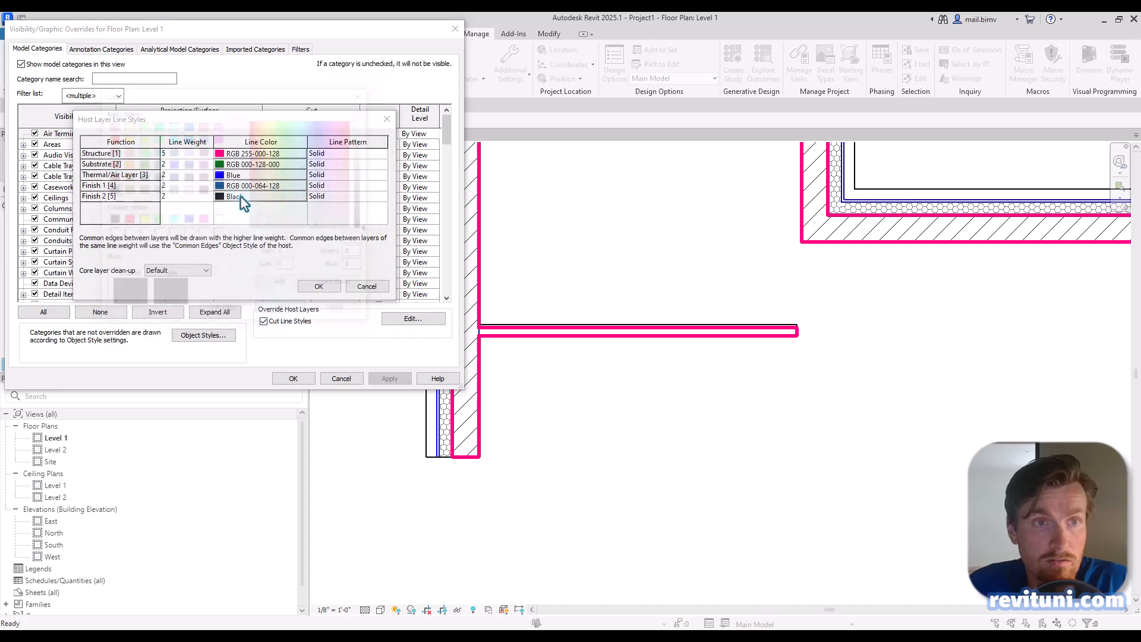
pyautogui.click(240, 195)
pyautogui.click(141, 151)
pyautogui.click(283, 312)
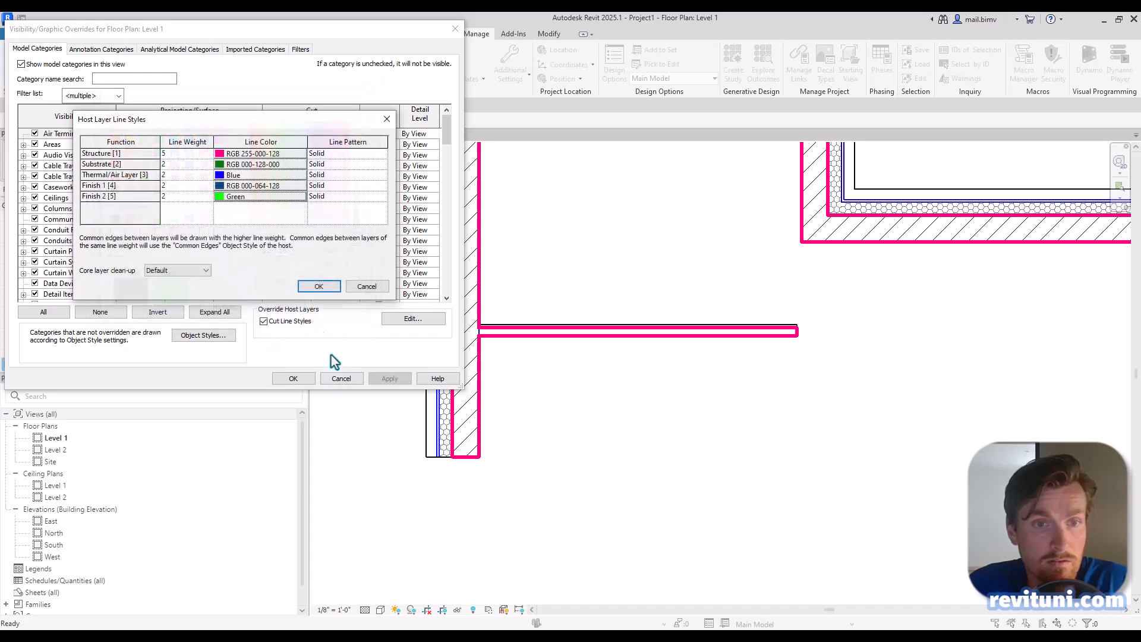
pyautogui.click(310, 287)
pyautogui.click(377, 378)
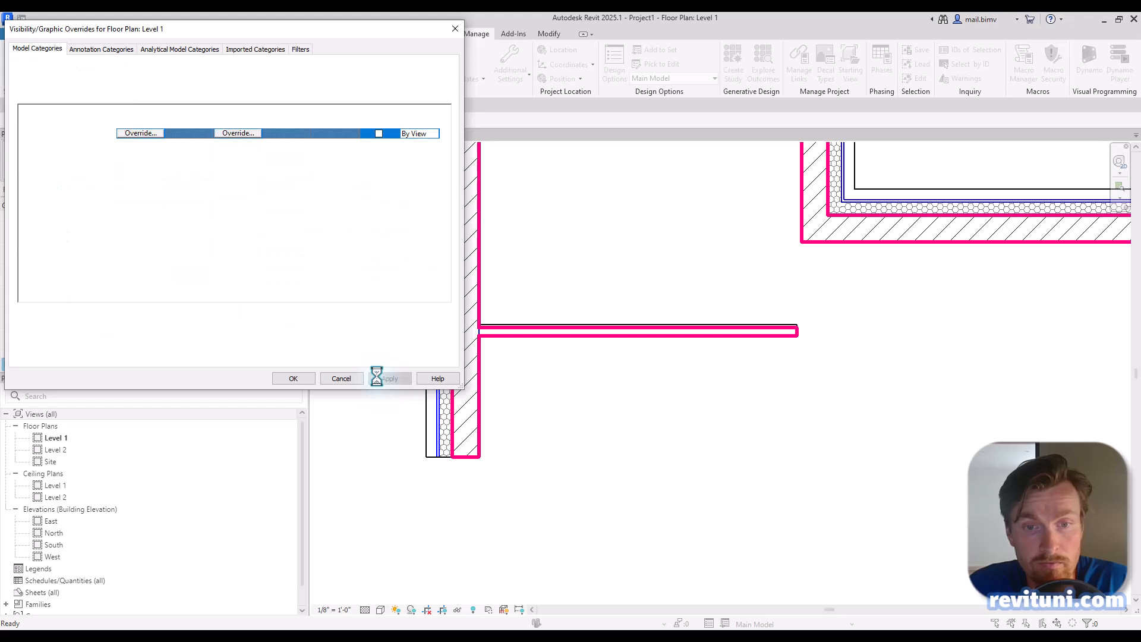
# - Set the Level 1 host layer line weights to 4 for Substrate [2], 3 for Thermal/Air Layer [3] and 1 for Finish 2 [5], and apply them
pyautogui.moveTo(368, 29); pyautogui.dragTo(205, 35)
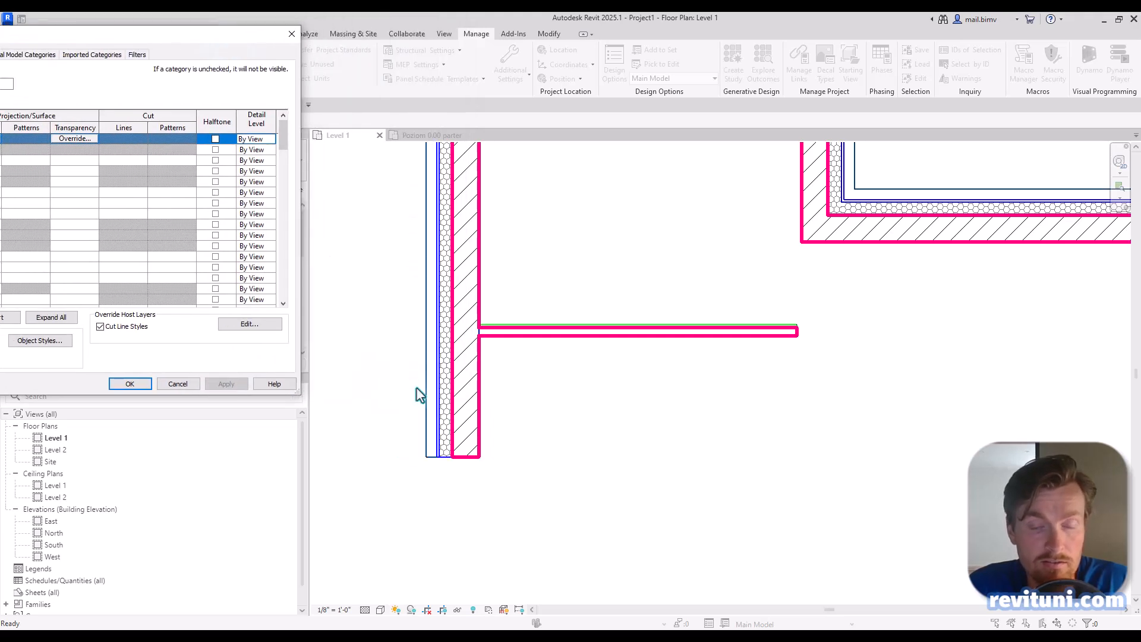
pyautogui.moveTo(109, 34); pyautogui.dragTo(259, 29)
pyautogui.click(405, 323)
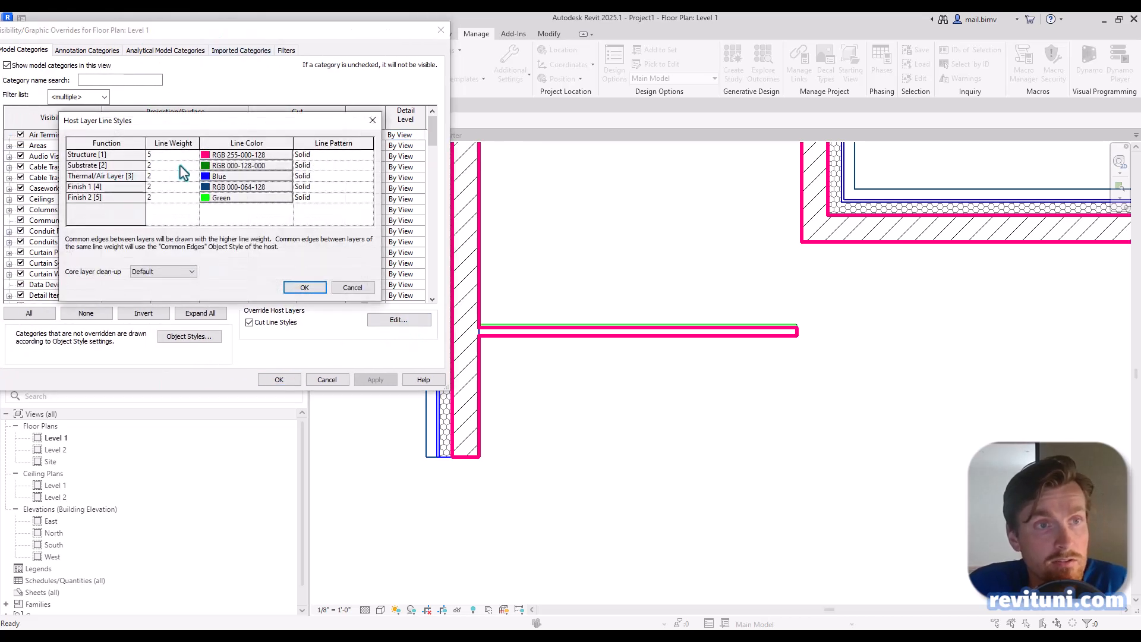
pyautogui.click(194, 165)
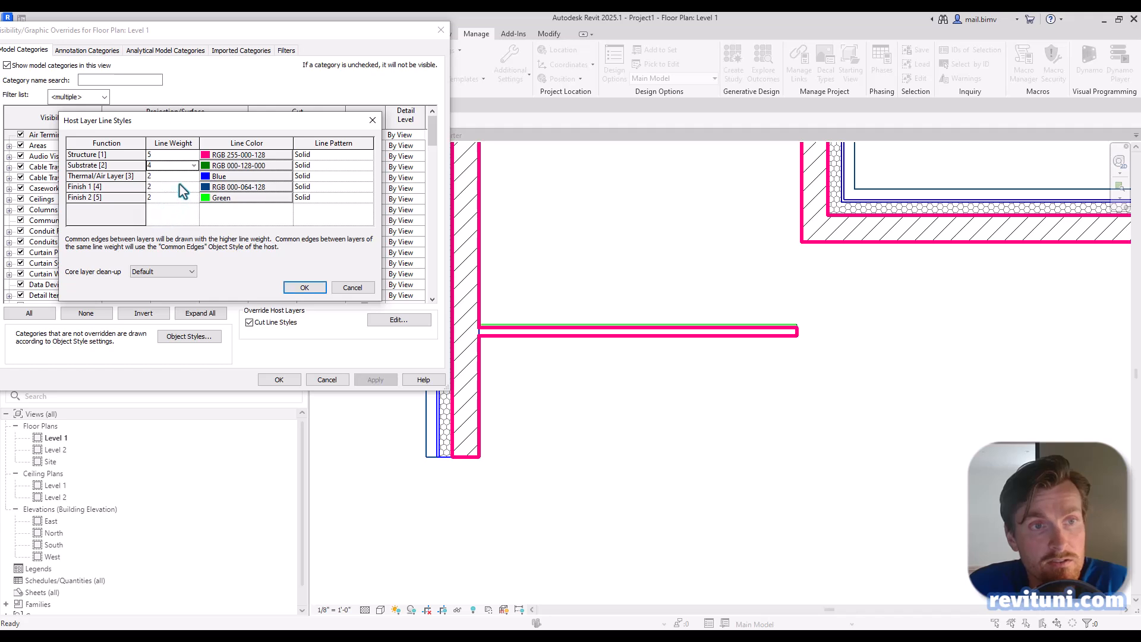
pyautogui.click(189, 176)
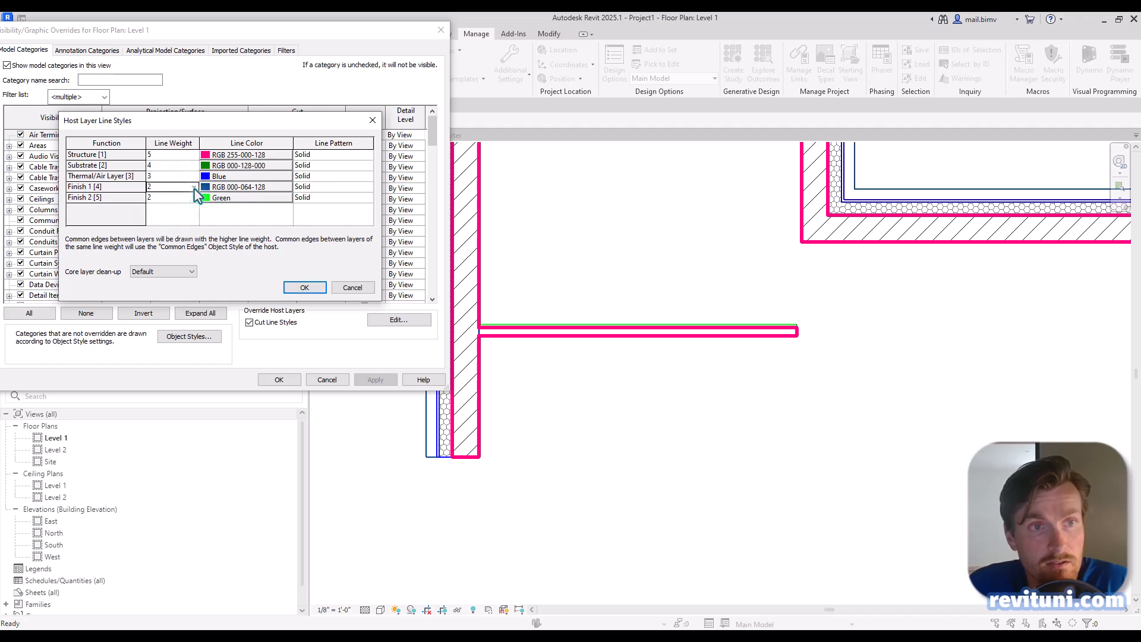
pyautogui.click(172, 206)
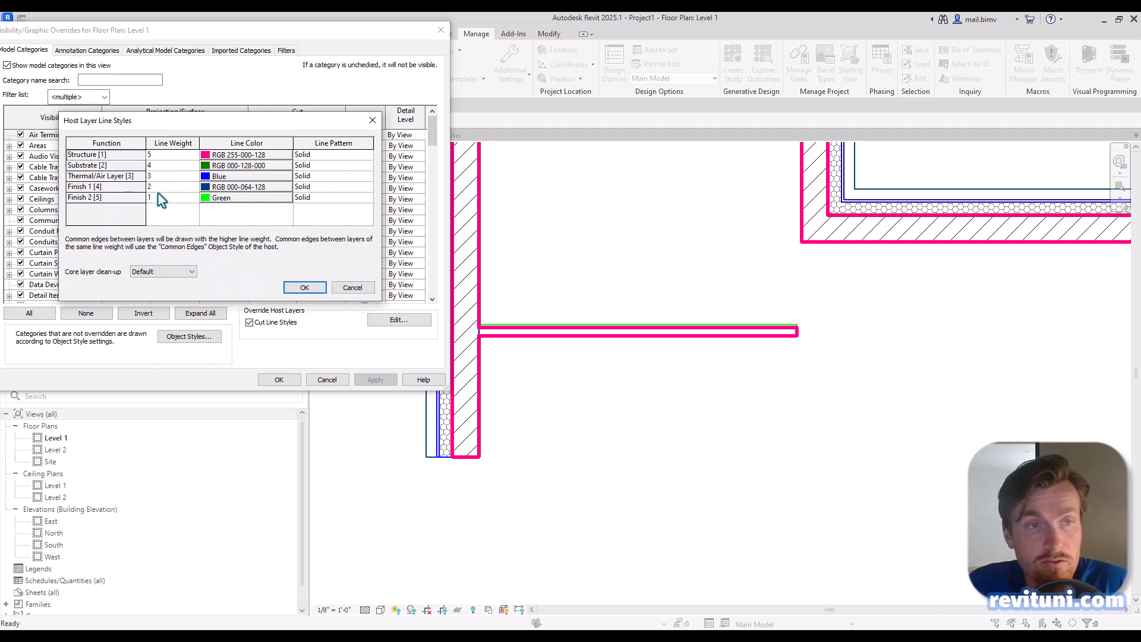
pyautogui.click(292, 291)
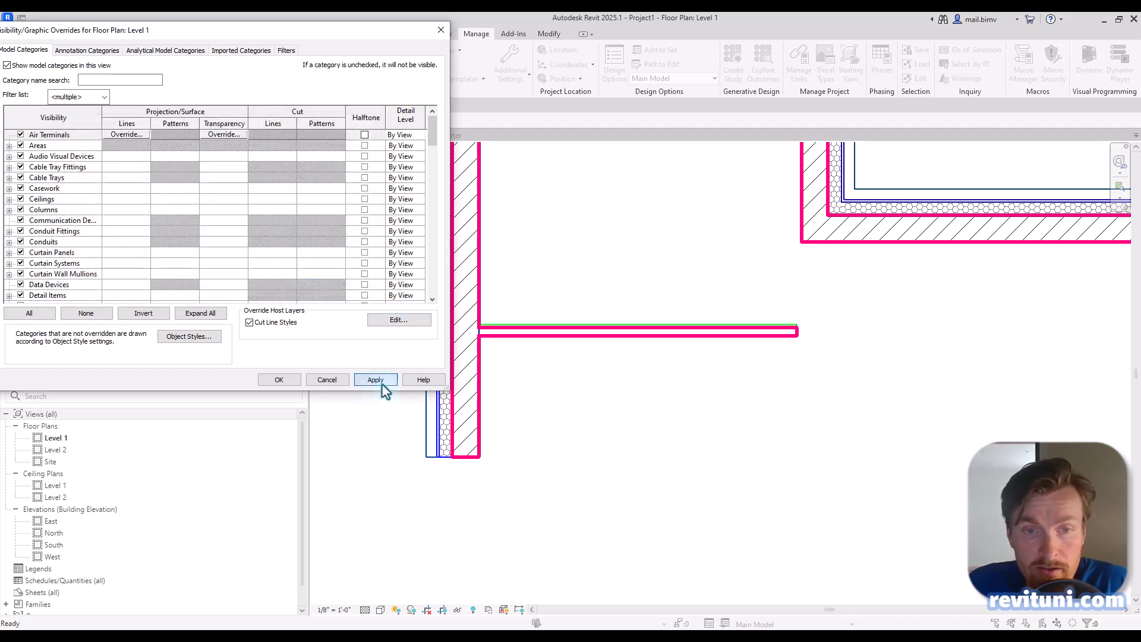
pyautogui.click(382, 383)
pyautogui.click(275, 380)
pyautogui.scroll(3, 445, 440)
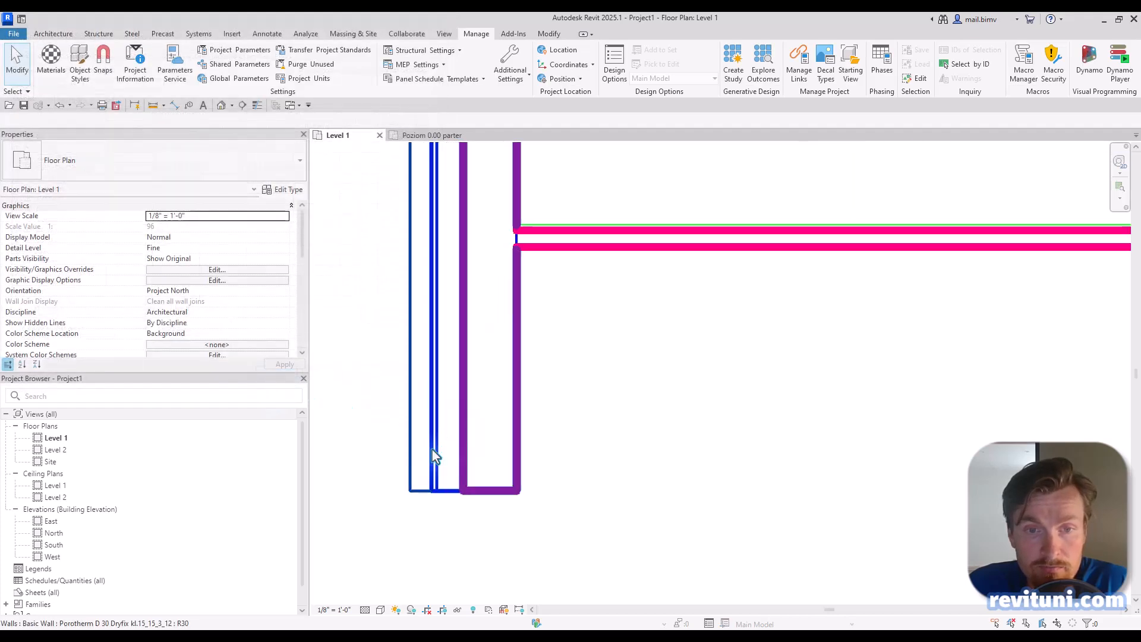
pyautogui.scroll(-4, 368, 481)
pyautogui.moveTo(376, 383); pyautogui.dragTo(408, 464, button='middle')
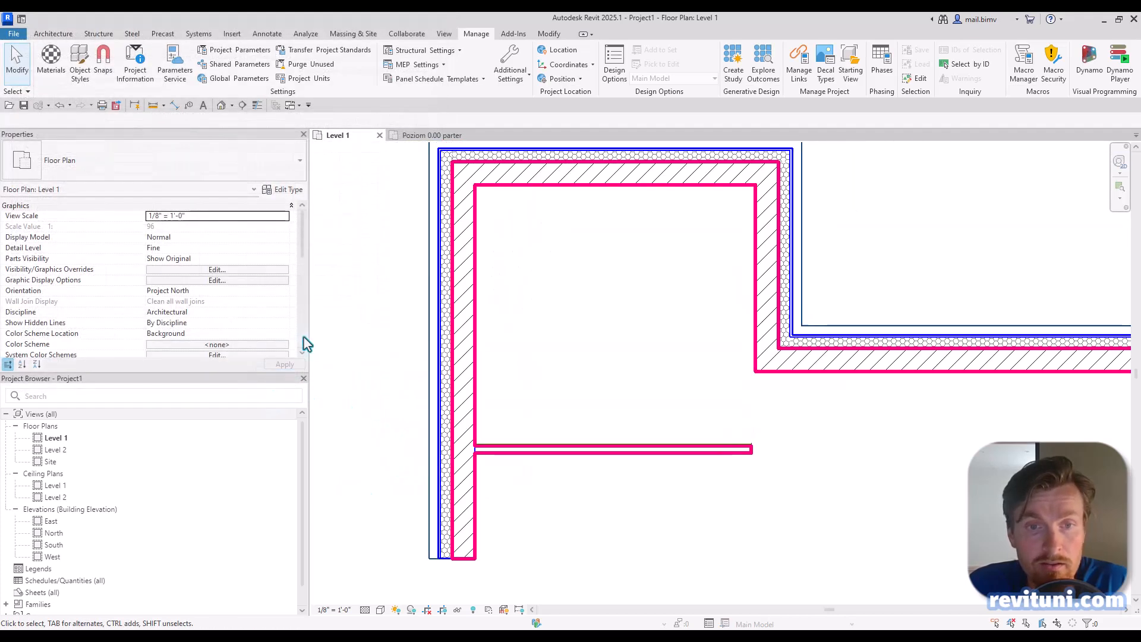
# - Set the Finish 1 [4] host layer line color in the Level 1 view to RGB 255-128-000 and apply the override
pyautogui.scroll(3, 446, 553)
pyautogui.scroll(4, 437, 589)
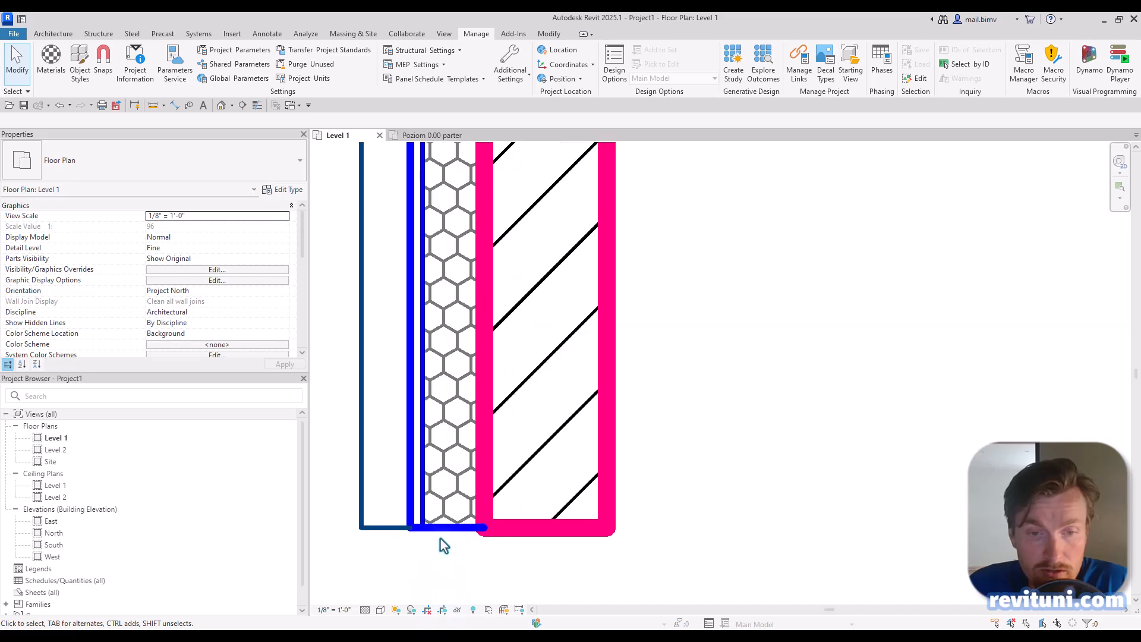
pyautogui.press('v')
pyautogui.press('g')
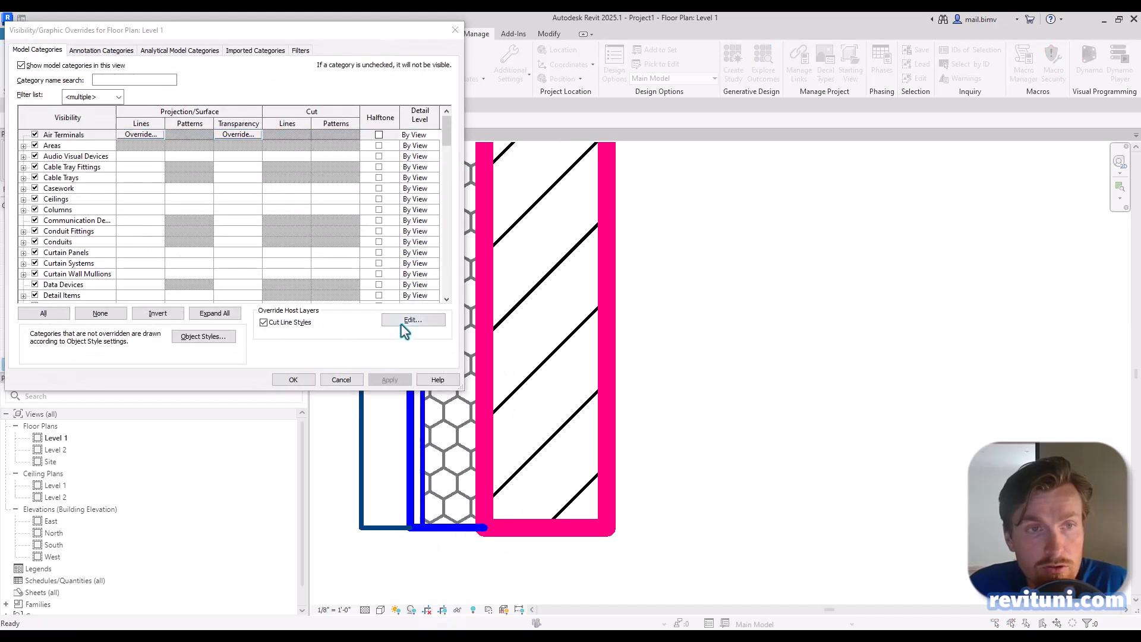
pyautogui.click(403, 322)
pyautogui.click(223, 186)
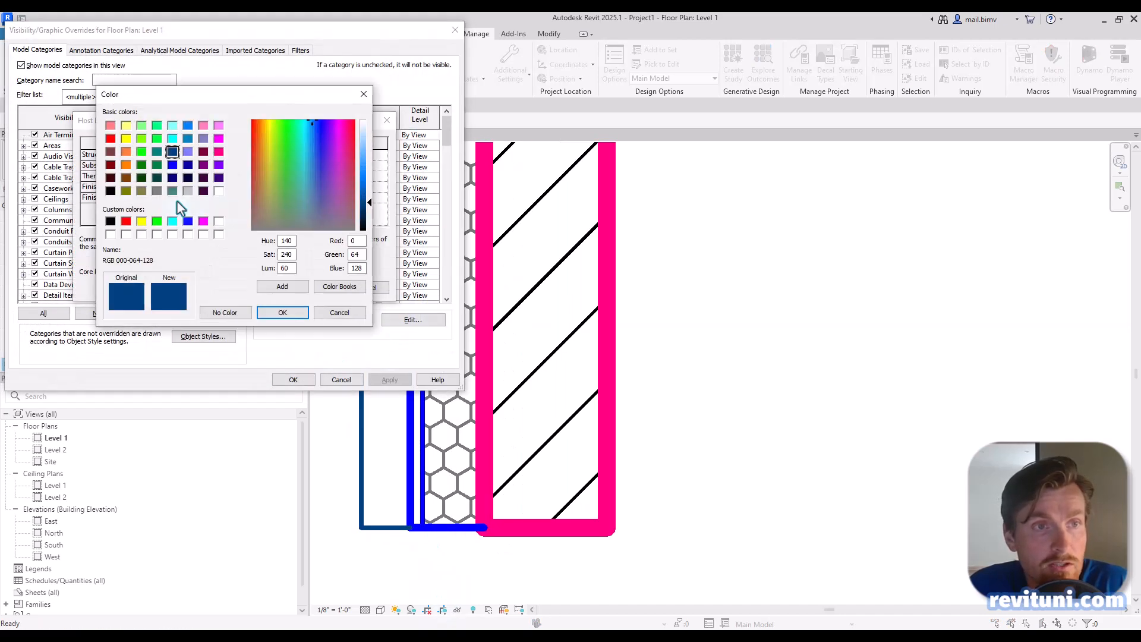
pyautogui.click(126, 165)
pyautogui.click(283, 312)
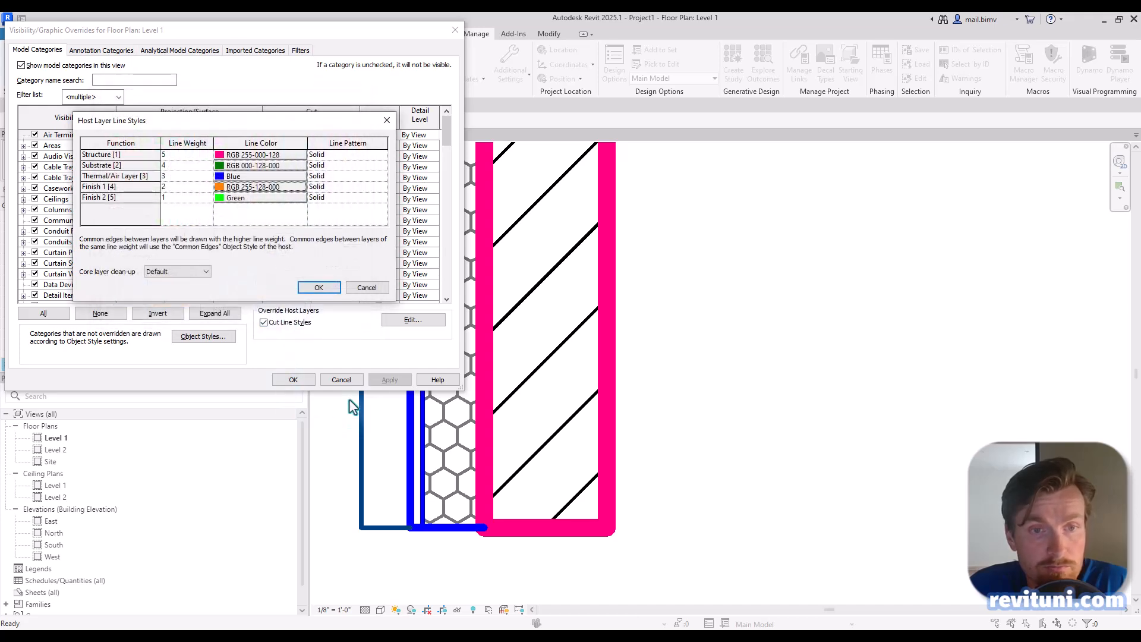
pyautogui.click(315, 287)
pyautogui.click(381, 380)
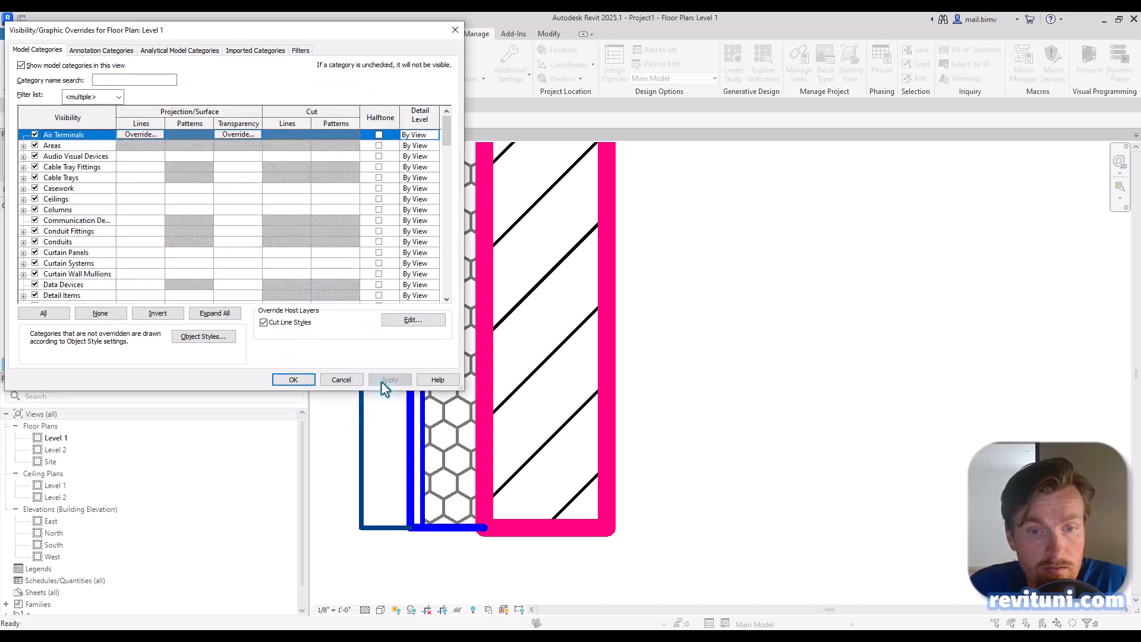
pyautogui.click(303, 381)
pyautogui.scroll(-3, 338, 451)
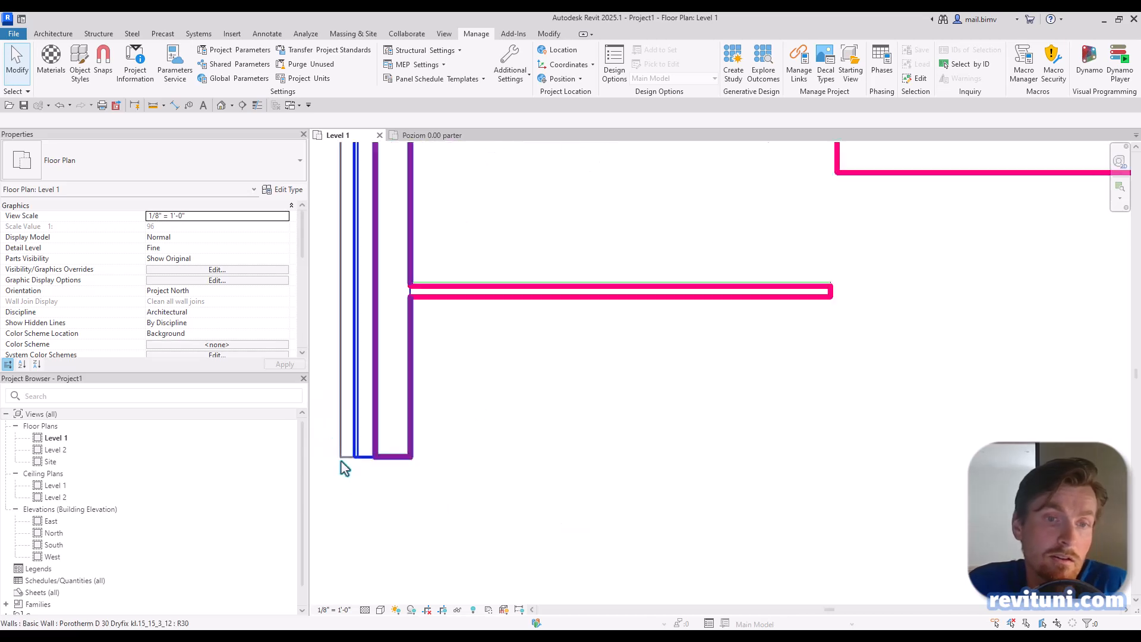
pyautogui.scroll(-3, 518, 400)
pyautogui.moveTo(547, 407); pyautogui.dragTo(563, 456, button='middle')
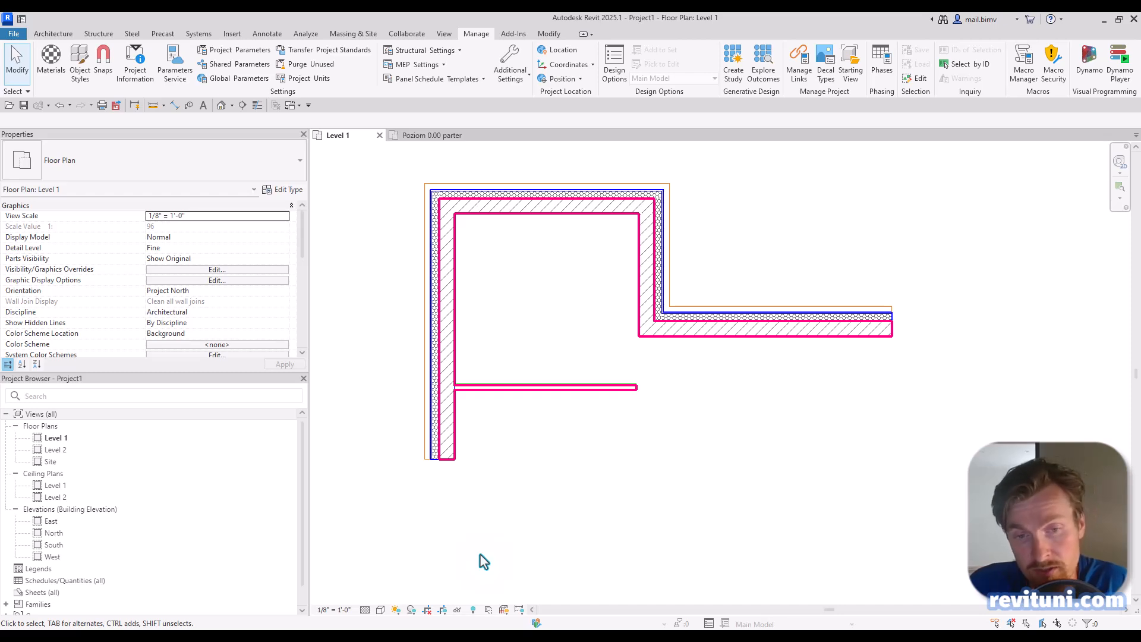
# - Set the line weight of the Substrate [2], Thermal/Air Layer [3], Finish 1 [4] and Finish 2 [5] host layers to 2
pyautogui.press('v')
pyautogui.press('g')
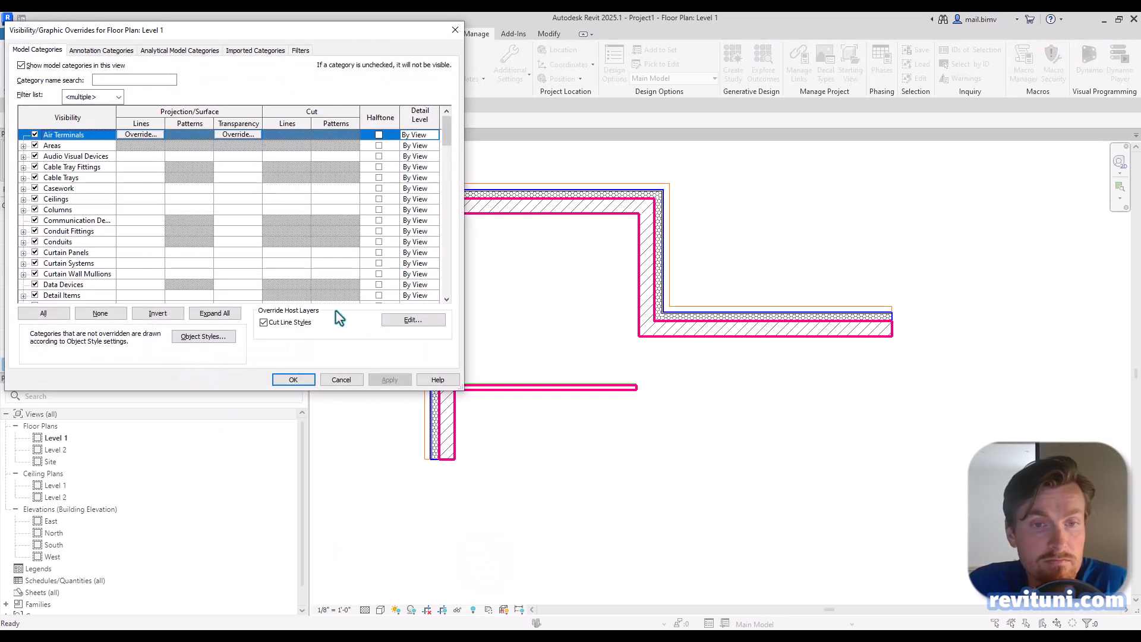
pyautogui.click(387, 321)
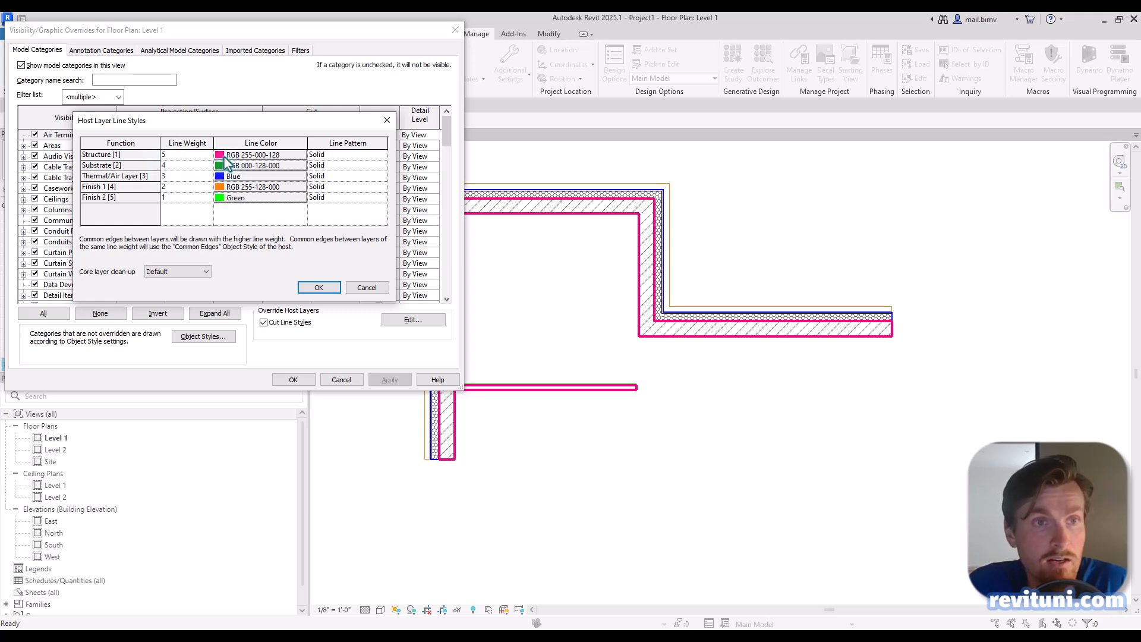
pyautogui.click(209, 166)
pyautogui.click(208, 166)
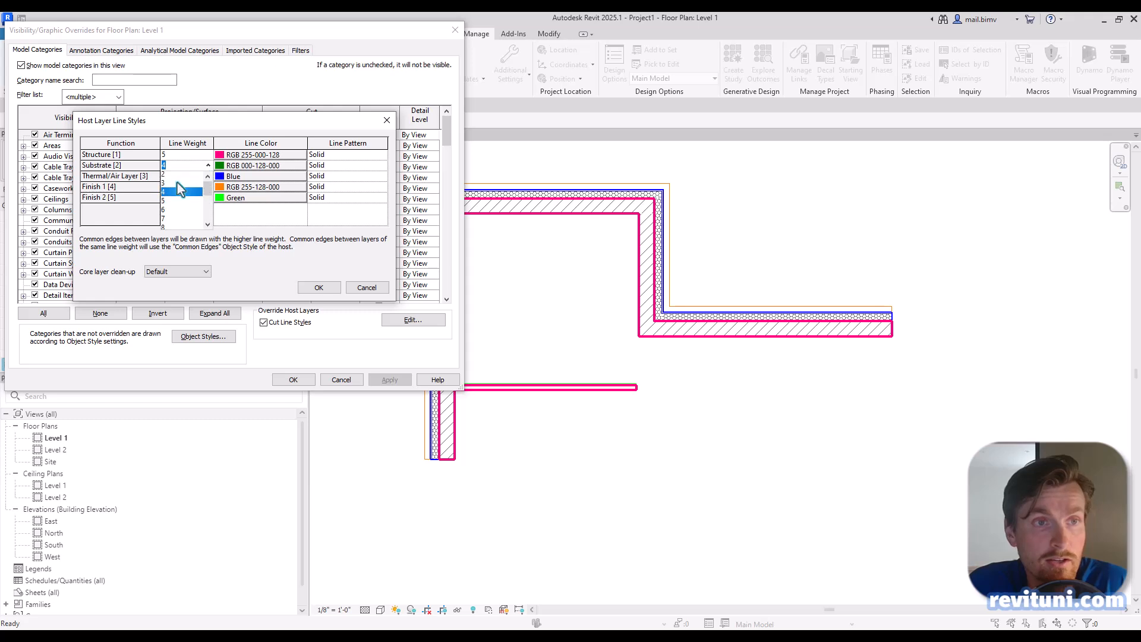
pyautogui.click(163, 185)
pyautogui.doubleClick(207, 177)
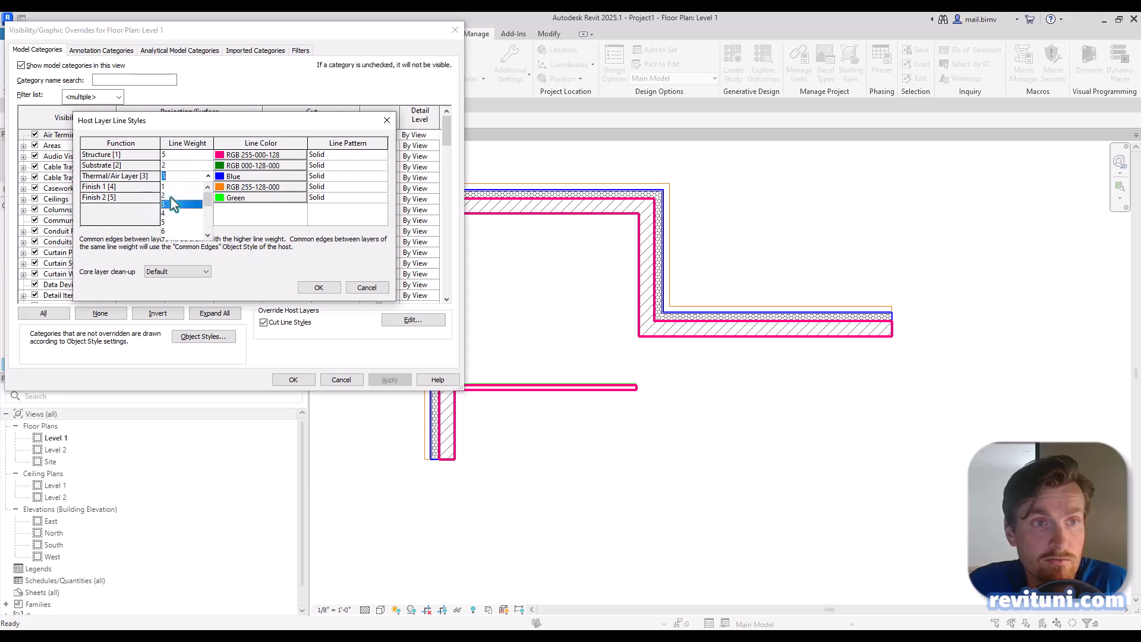
pyautogui.click(170, 196)
pyautogui.click(209, 189)
pyautogui.click(208, 186)
pyautogui.click(171, 205)
pyautogui.doubleClick(210, 199)
pyautogui.click(182, 215)
# - Set the line color of the Substrate, Thermal/Air Layer, Finish 1 and Finish 2 host layers to Black and apply the overrides to Level 1
pyautogui.click(248, 167)
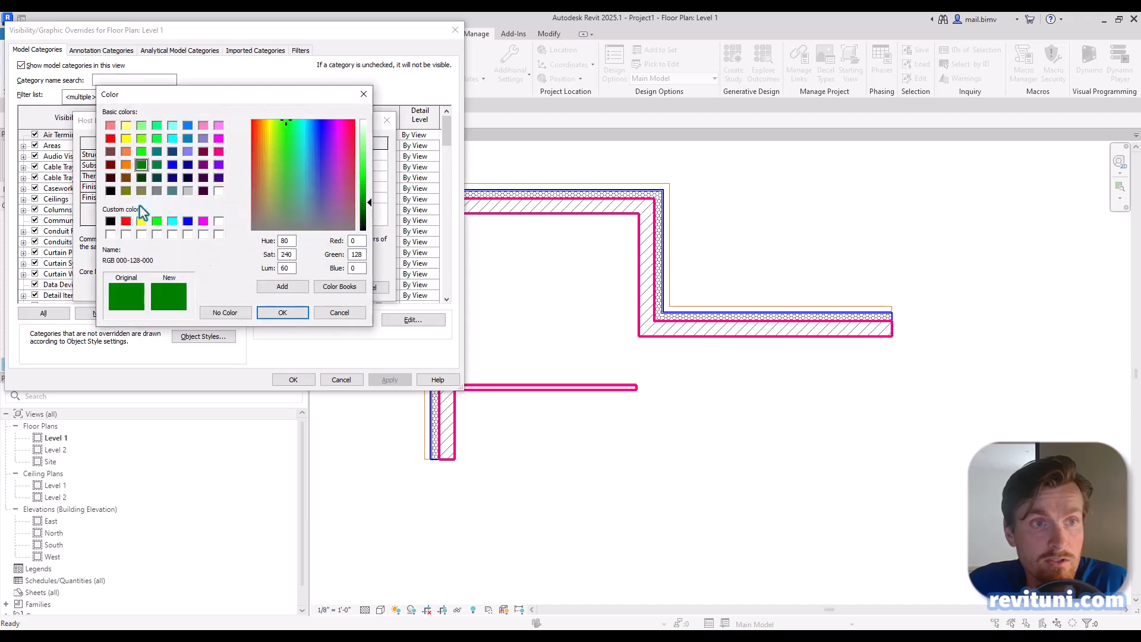
pyautogui.click(111, 194)
pyautogui.click(264, 310)
pyautogui.click(236, 178)
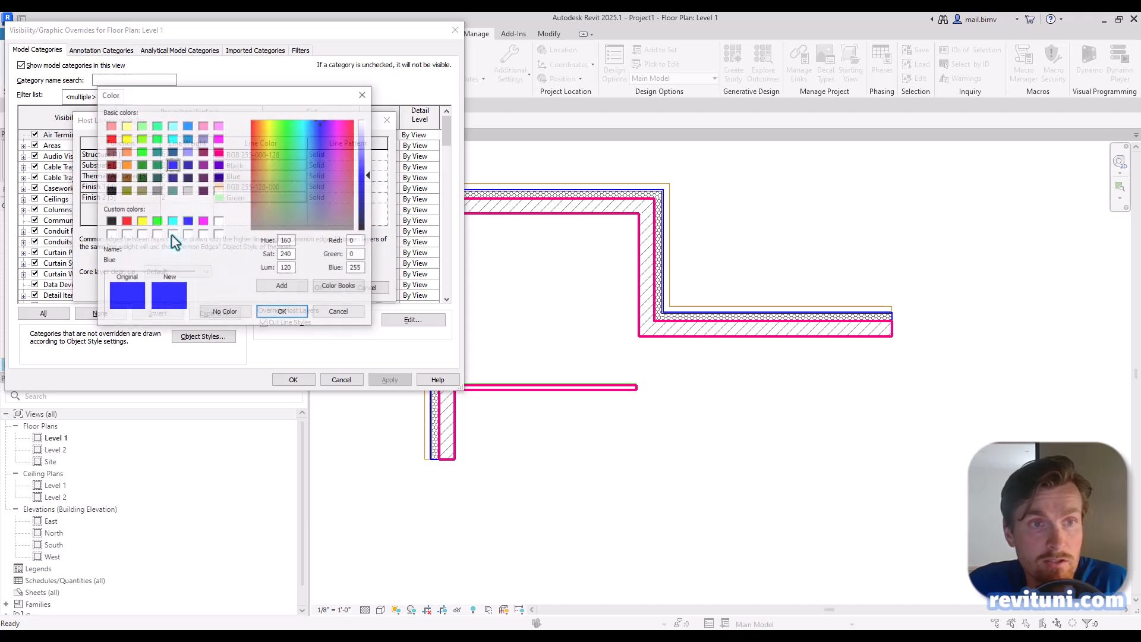
pyautogui.click(110, 191)
pyautogui.click(302, 313)
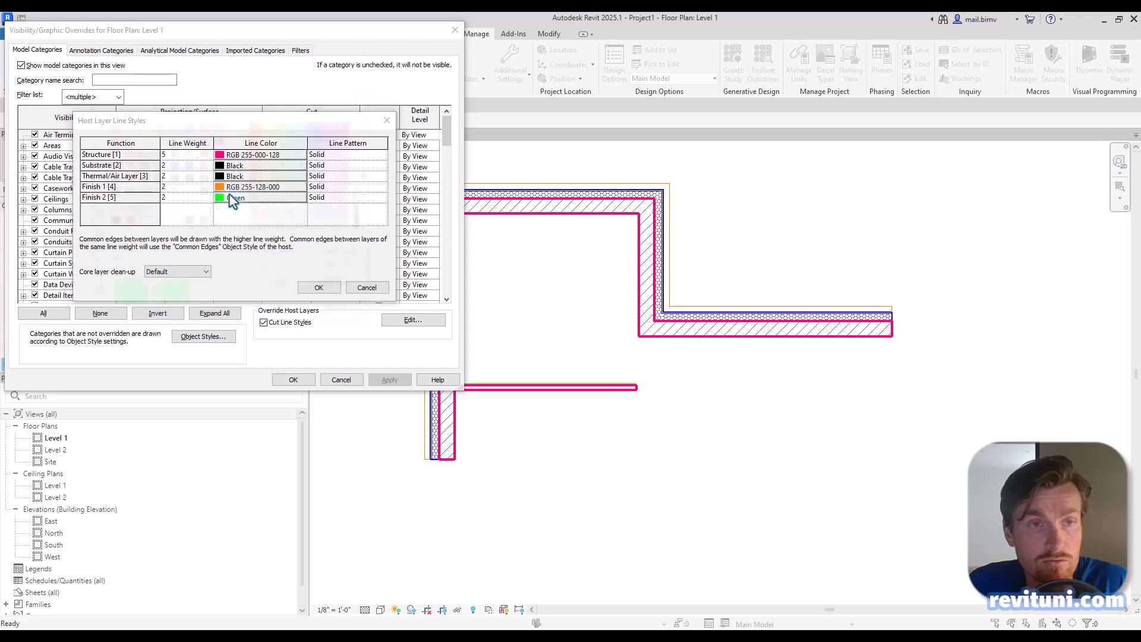
pyautogui.click(229, 194)
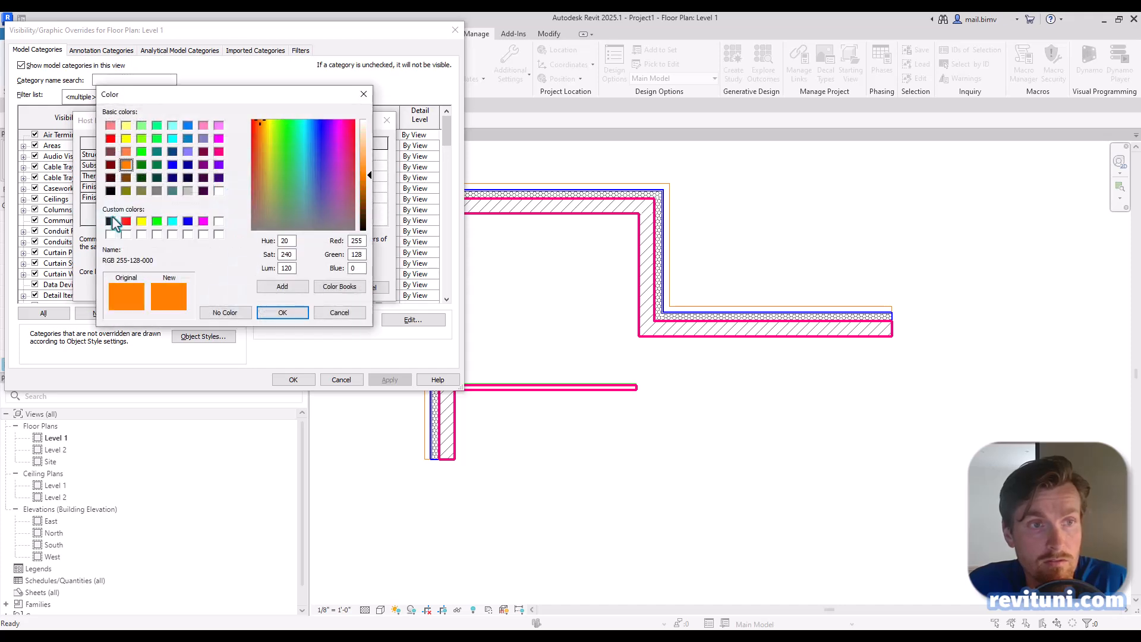
pyautogui.click(110, 221)
pyautogui.click(282, 313)
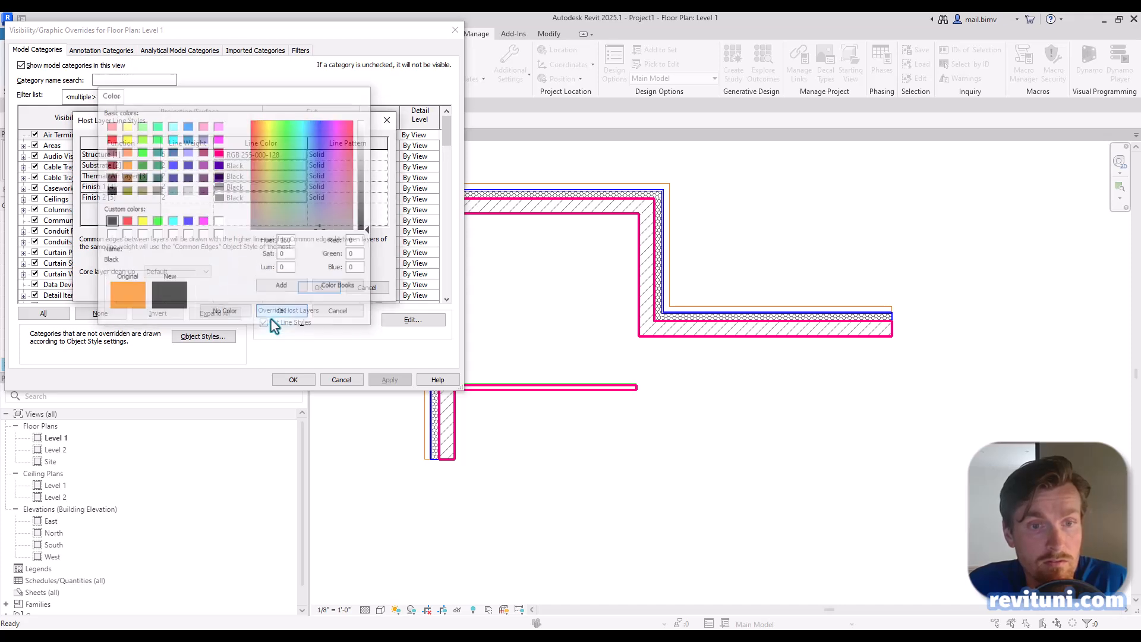
pyautogui.click(319, 287)
pyautogui.click(389, 379)
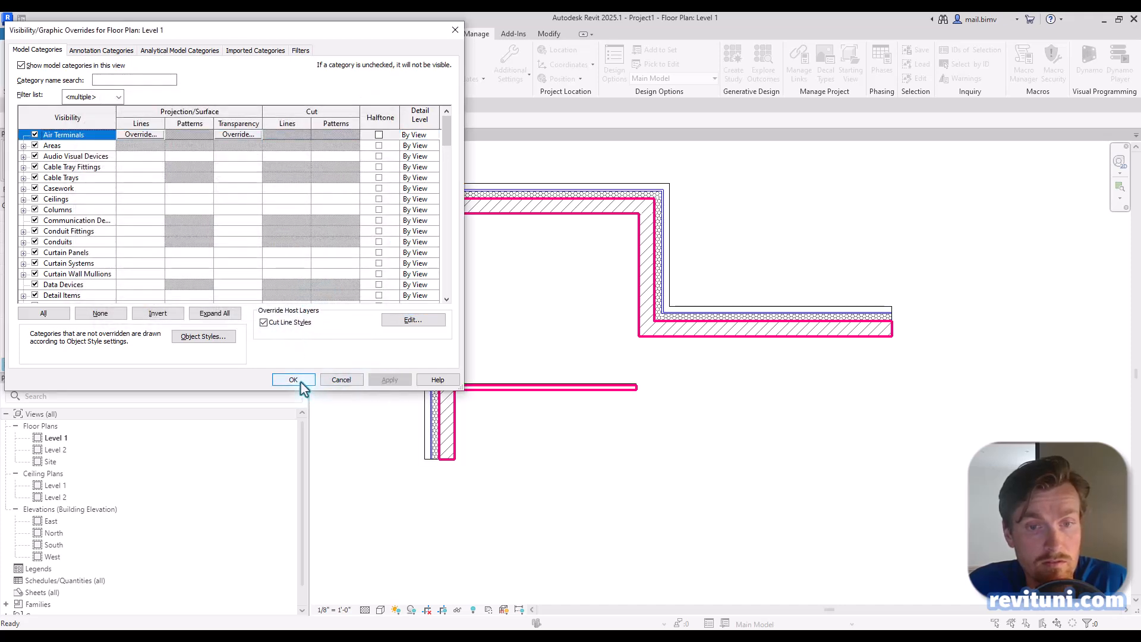
pyautogui.click(300, 381)
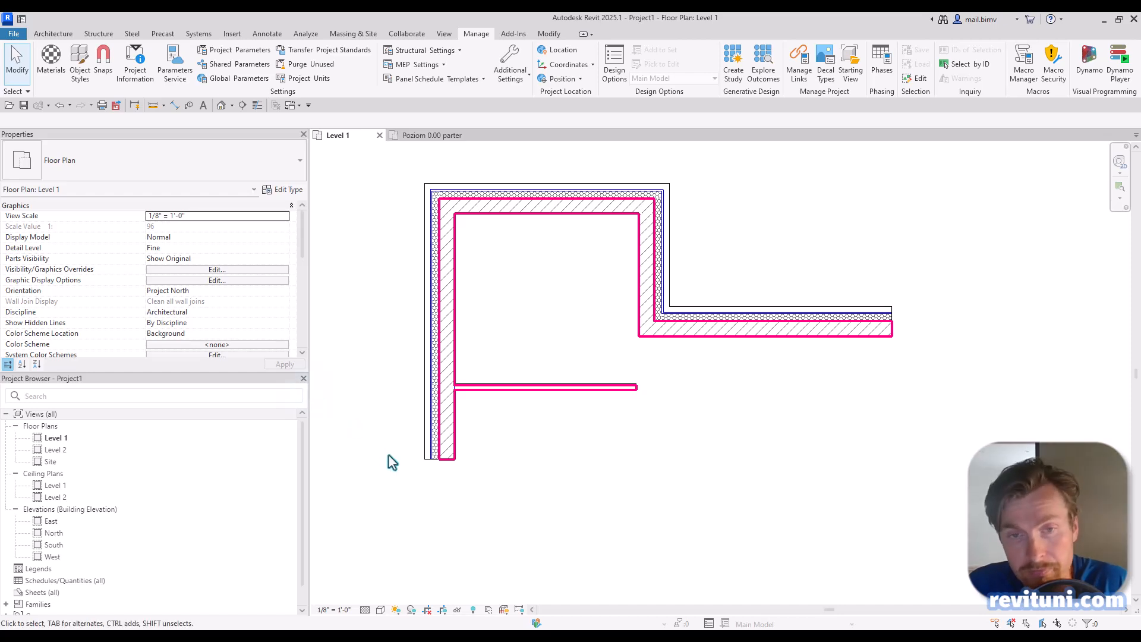
# - Reset the cut line override of the Walls Common Edges subcategory in Level 1 to No Override for pattern, color and weight
pyautogui.press('v')
pyautogui.press('v')
pyautogui.scroll(-4, 379, 227)
pyautogui.moveTo(445, 161); pyautogui.dragTo(446, 297)
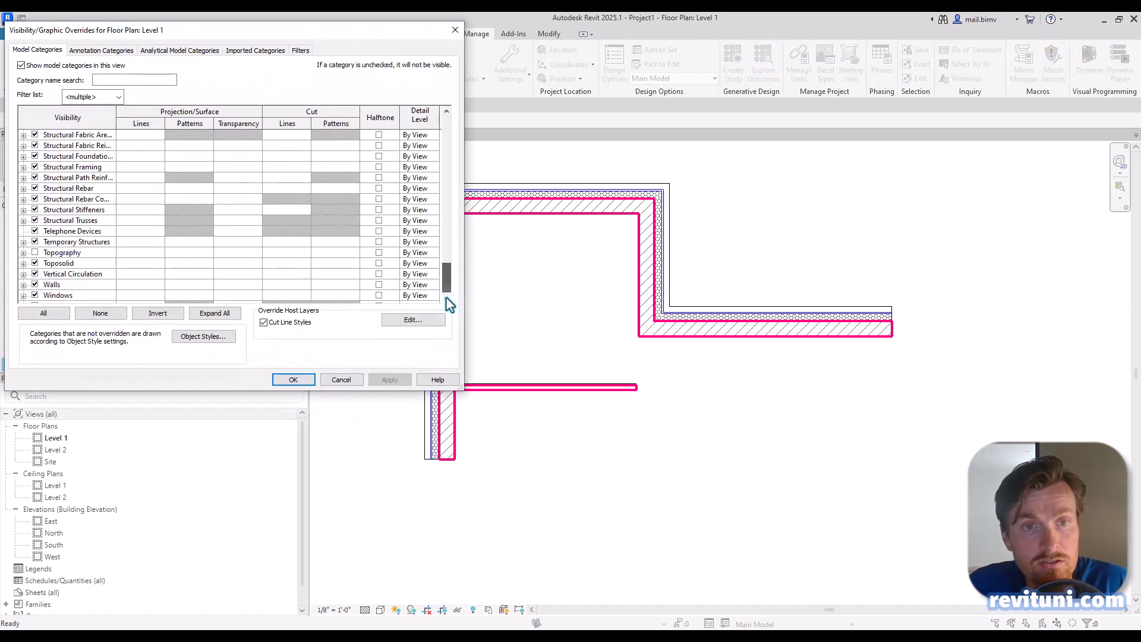
pyautogui.click(24, 274)
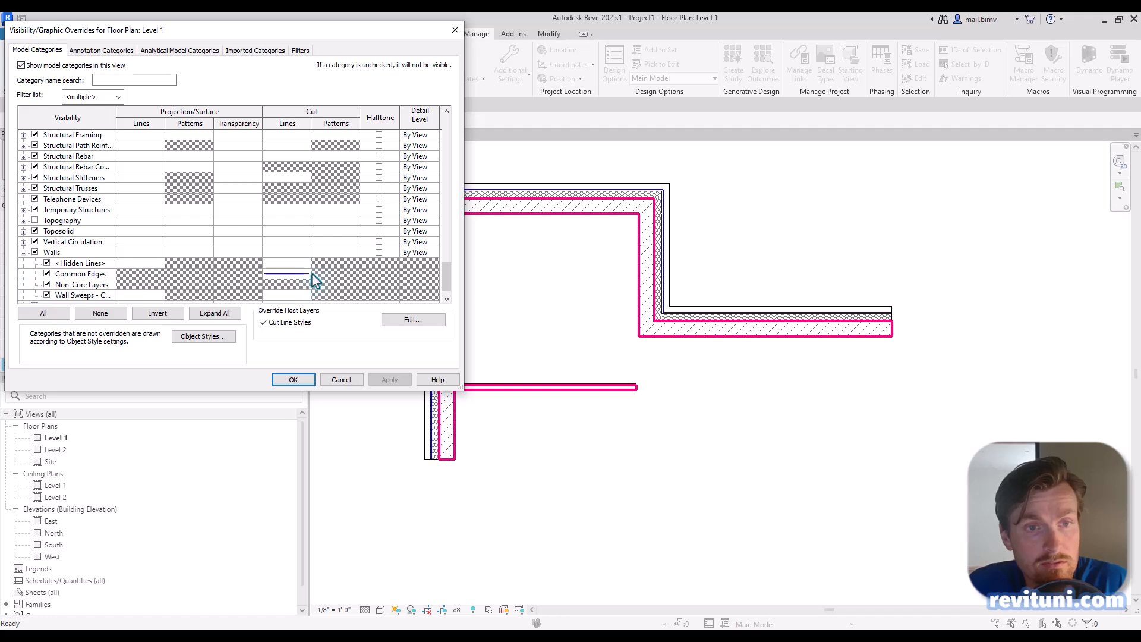
pyautogui.click(288, 273)
pyautogui.click(288, 273)
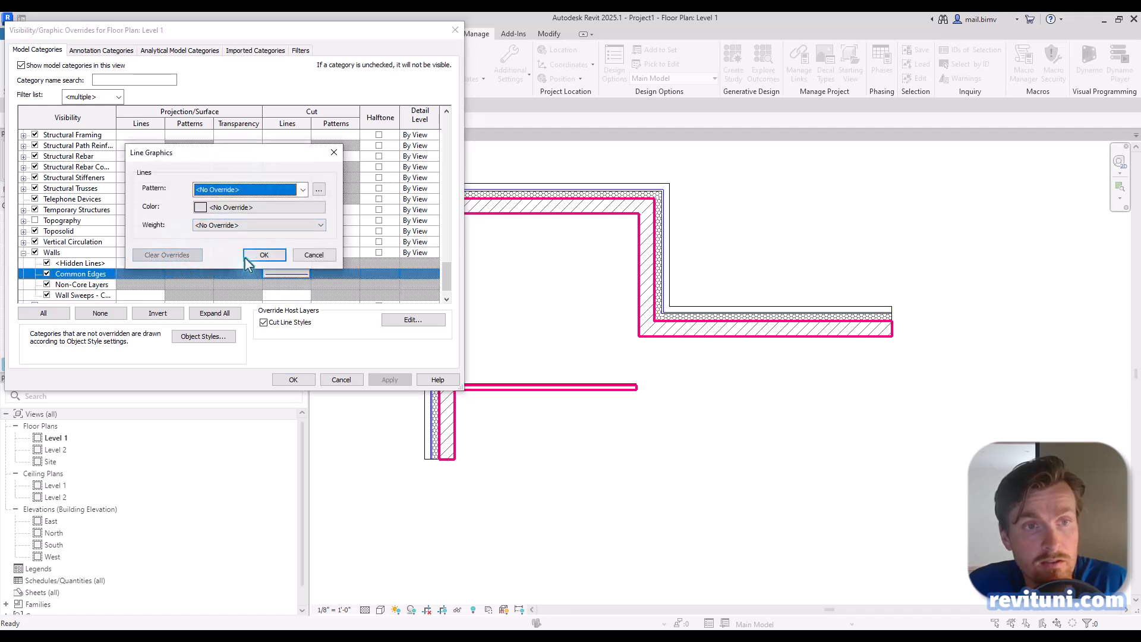
pyautogui.click(247, 257)
pyautogui.click(387, 380)
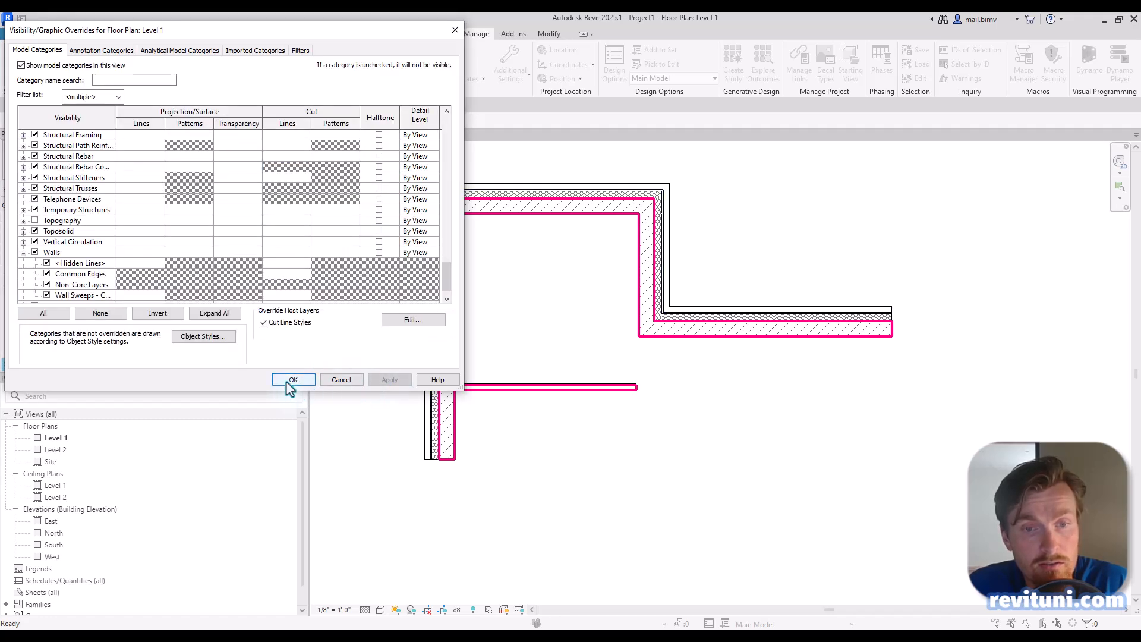
pyautogui.click(292, 379)
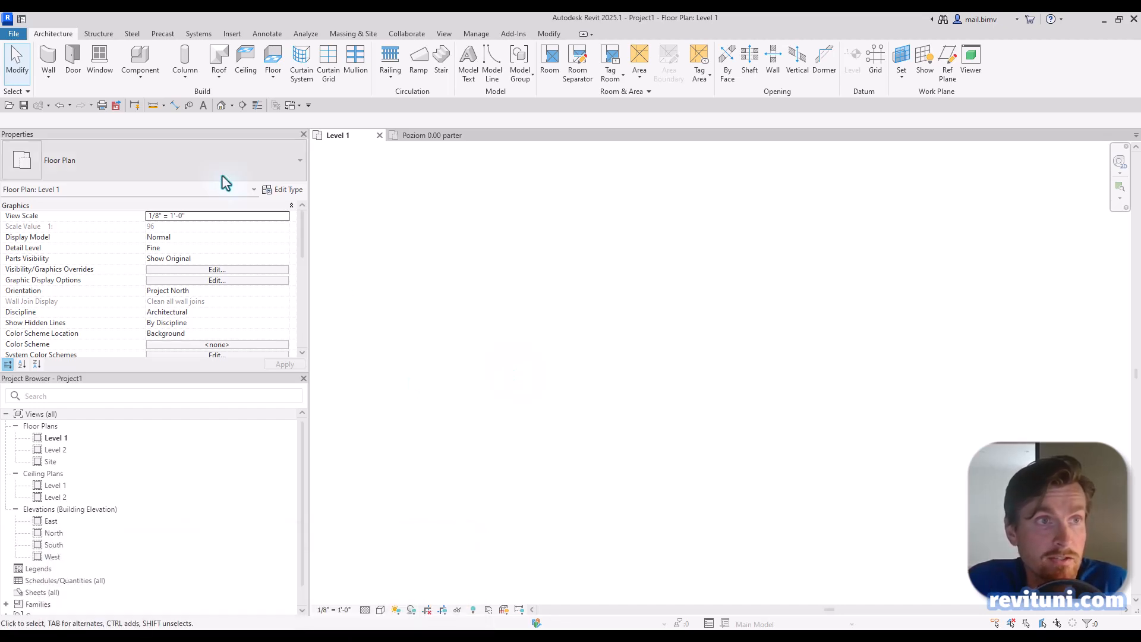
# - Find the FINISH basic wall type for a new wall and examine the layers of its assembly
pyautogui.click(57, 66)
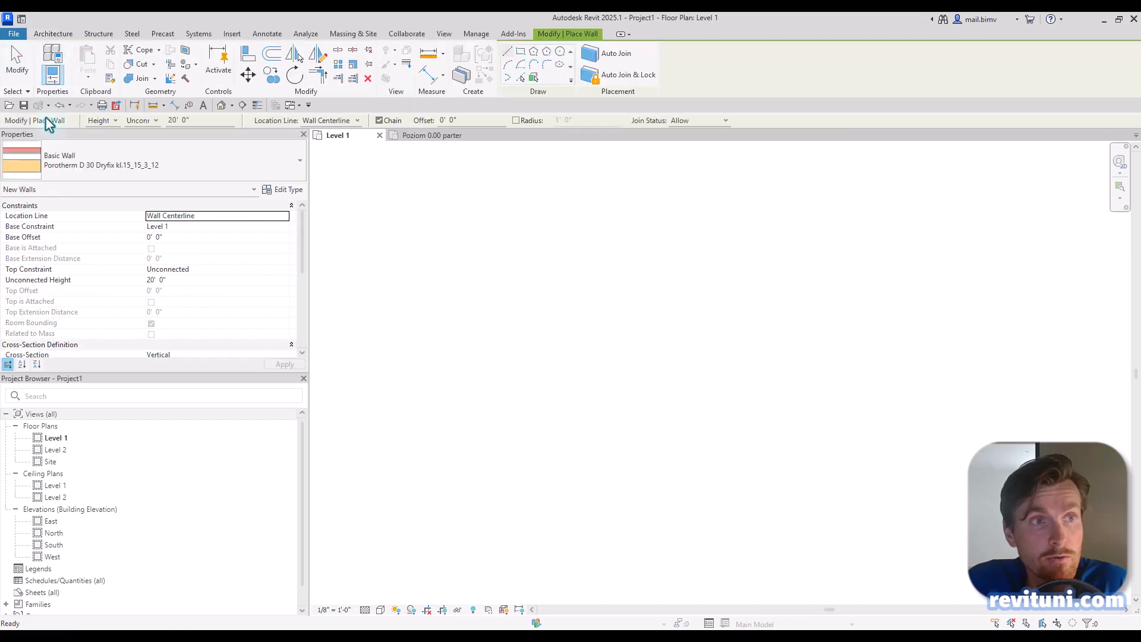
pyautogui.click(93, 154)
pyautogui.scroll(-3, 101, 343)
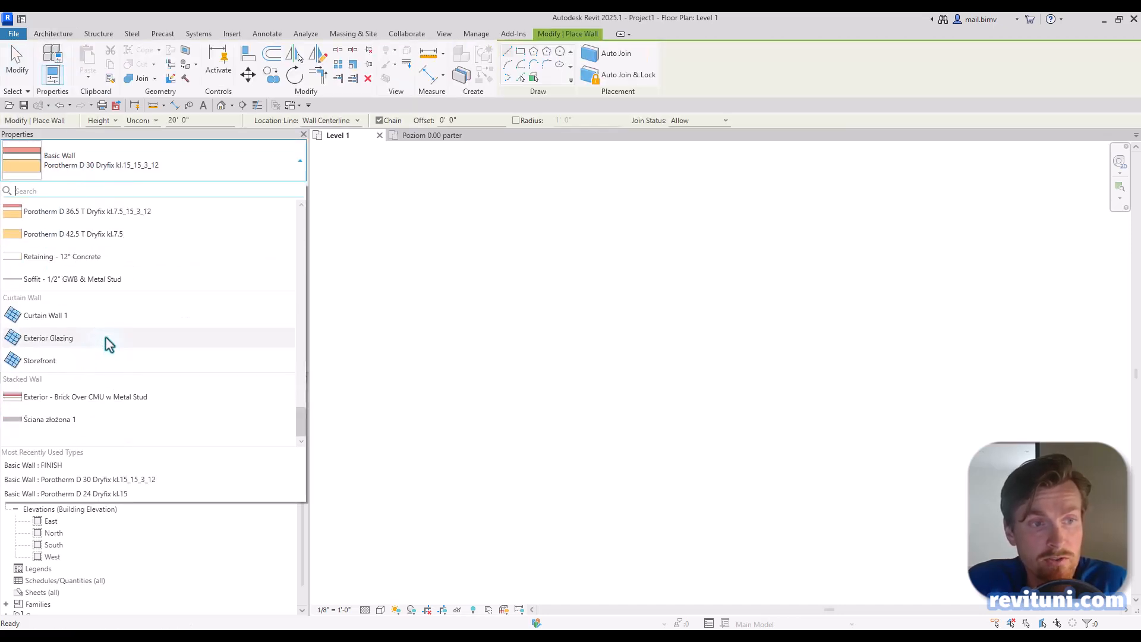
pyautogui.scroll(10, 98, 354)
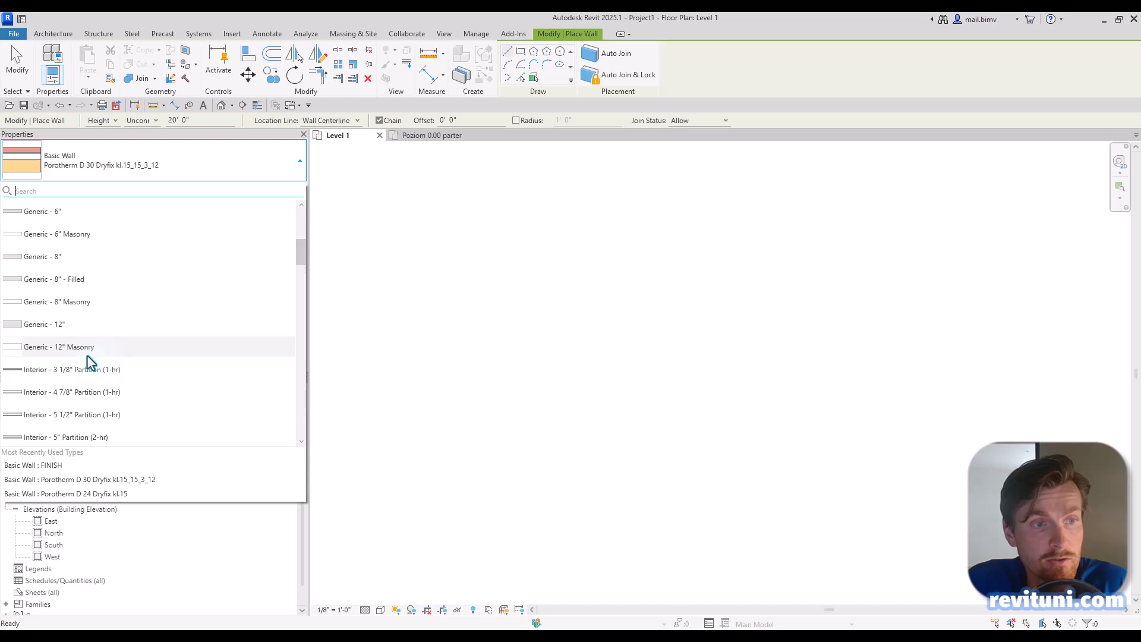
pyautogui.scroll(-2, 89, 354)
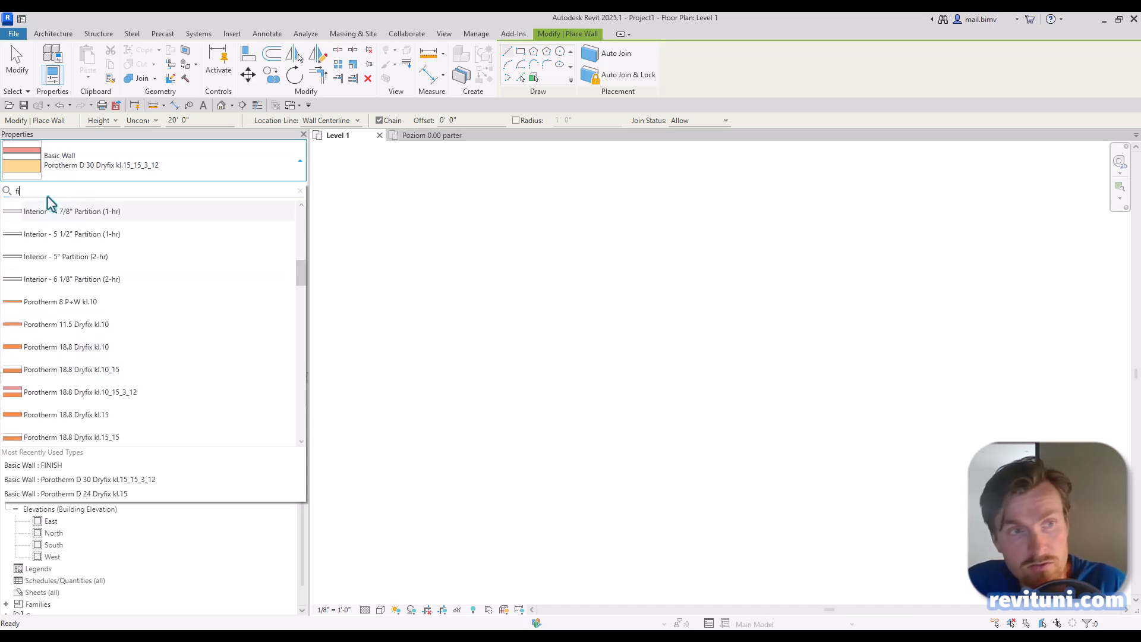
pyautogui.write('ini')
pyautogui.click(25, 219)
pyautogui.click(275, 192)
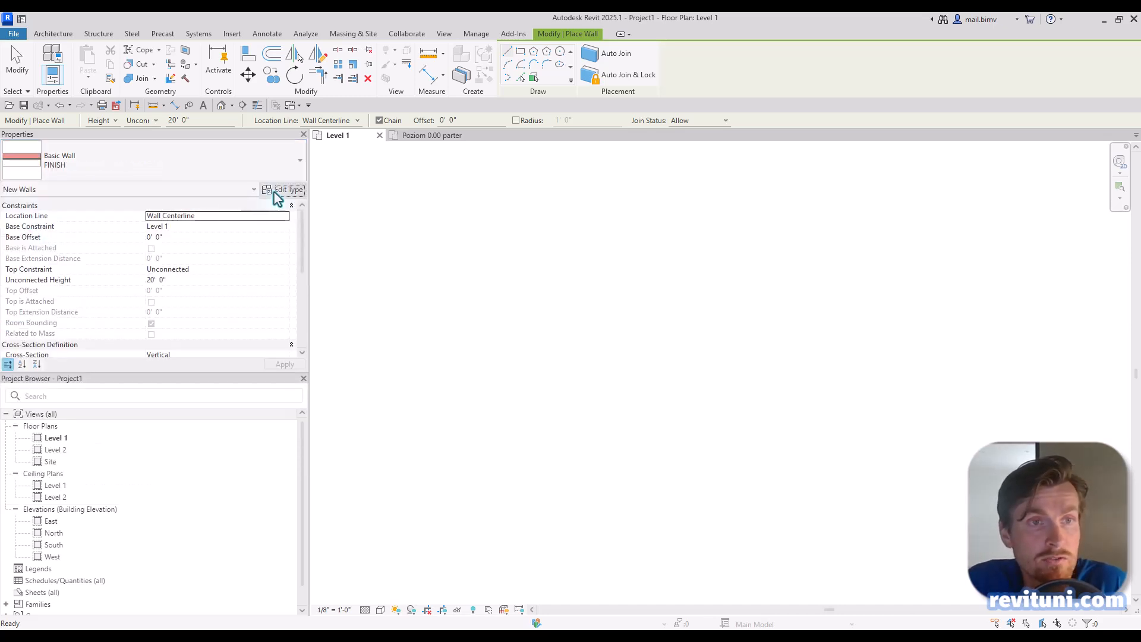
pyautogui.click(681, 153)
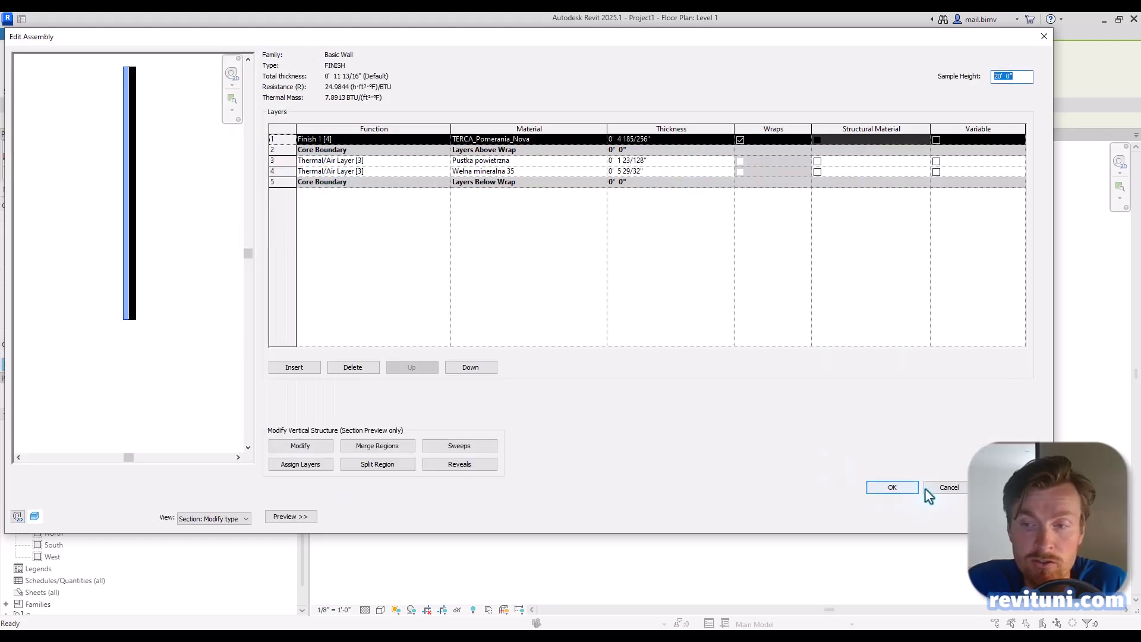
pyautogui.click(894, 488)
pyautogui.click(957, 521)
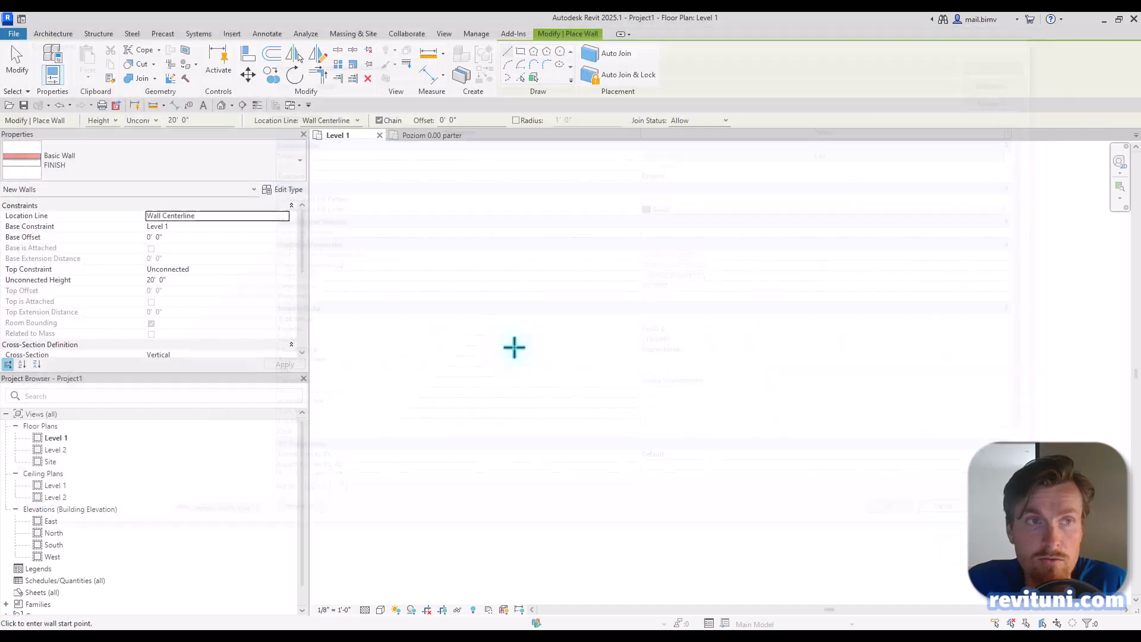
# - Draw four chained Porotherm 44 EKO+ Dryfix walls as an open rectangle, about 12' on the left, 24' along the top and 11' along the bottom
pyautogui.click(214, 173)
pyautogui.scroll(-5, 27, 351)
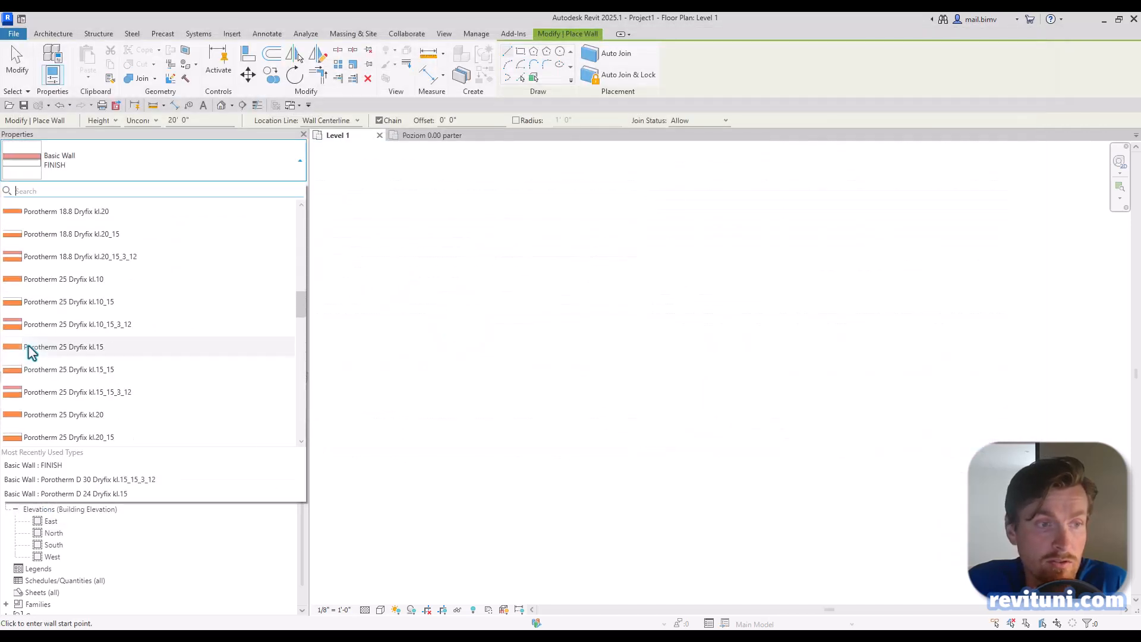
pyautogui.click(33, 351)
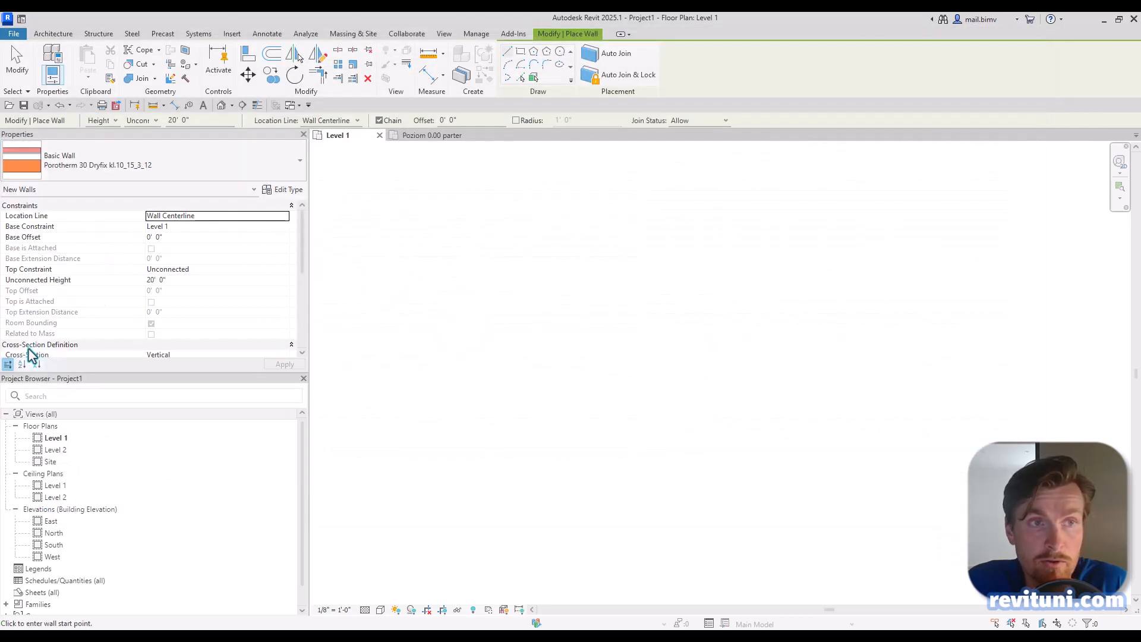
pyautogui.click(100, 173)
pyautogui.scroll(-1, 44, 336)
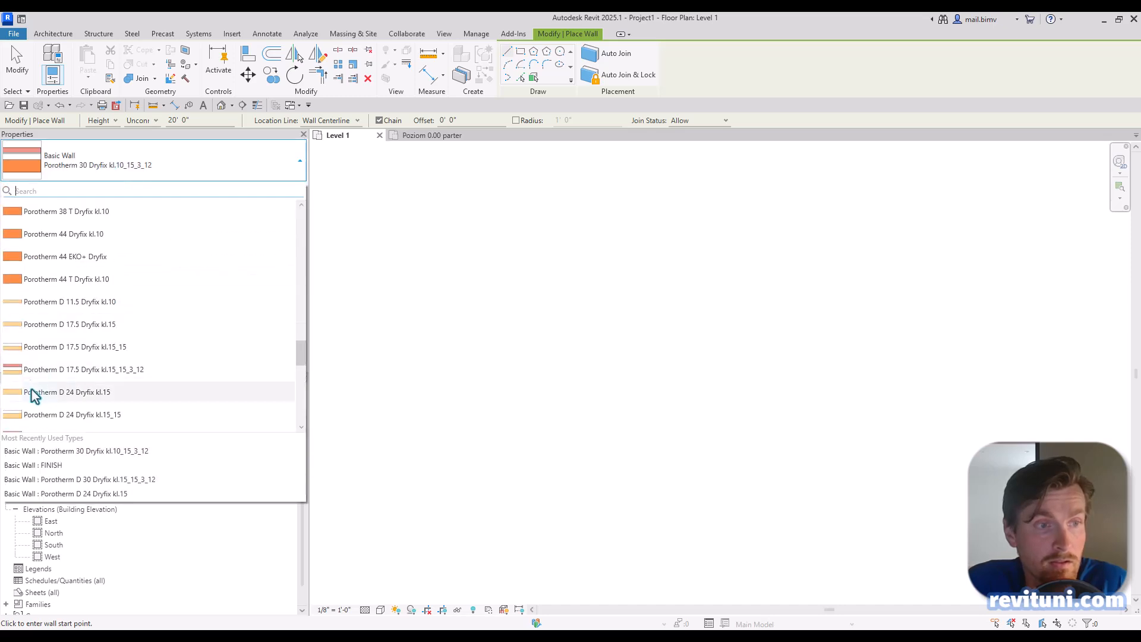
pyautogui.click(43, 258)
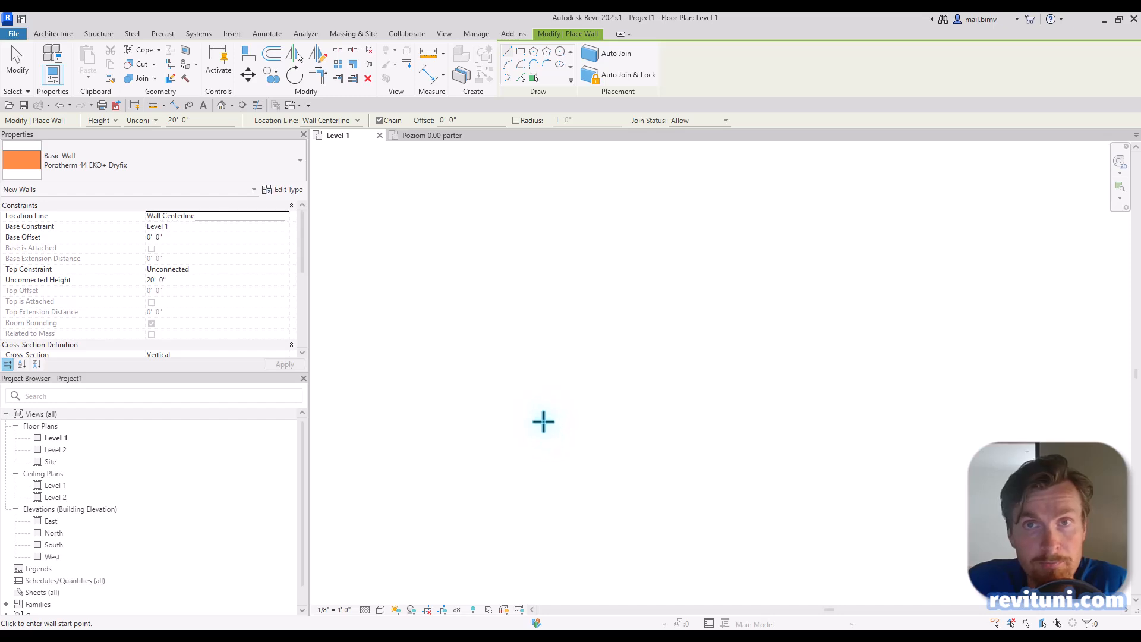
pyautogui.click(551, 398)
pyautogui.click(550, 238)
pyautogui.click(871, 234)
pyautogui.click(871, 473)
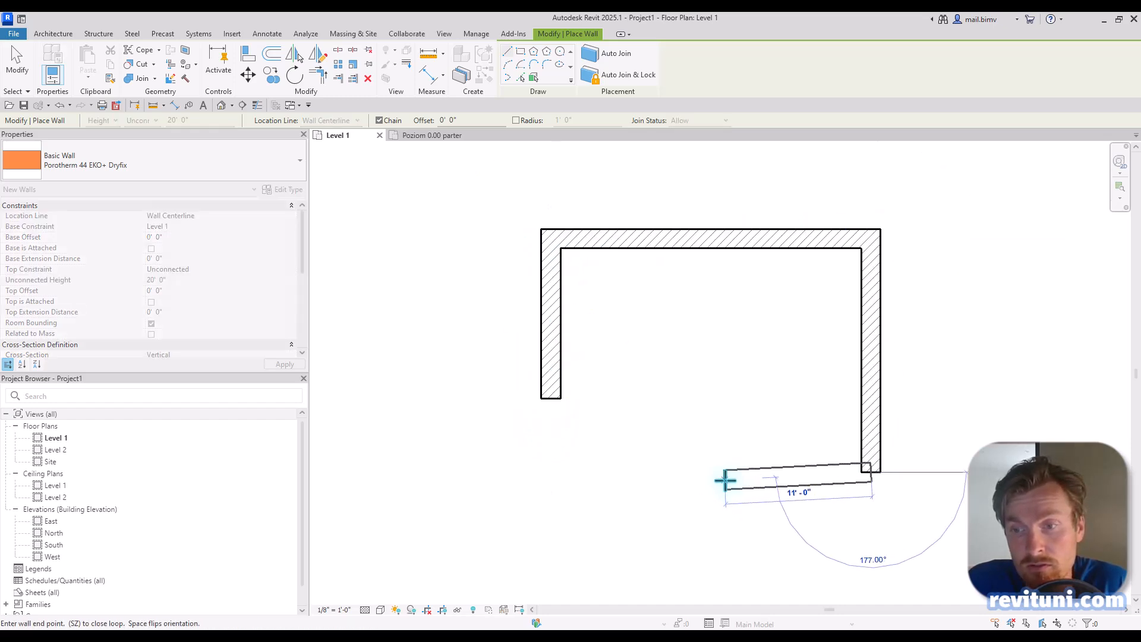
pyautogui.click(725, 481)
pyautogui.click(17, 61)
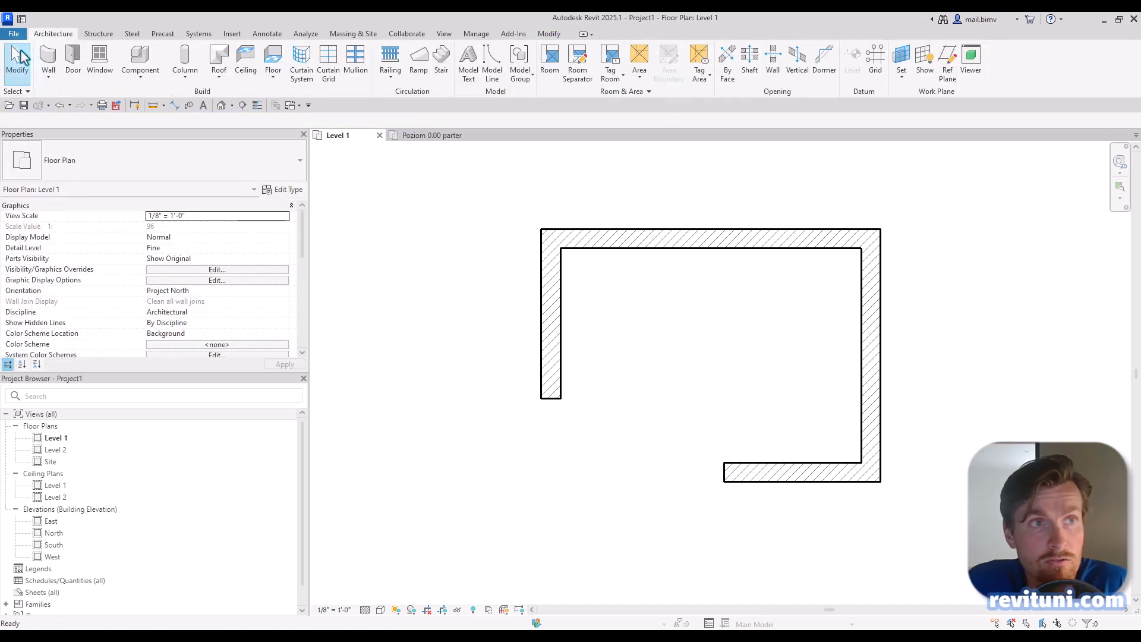
# - Draw four chained FINISH walls along the outer faces of the Porotherm walls, with the location line set to Finish Face: Interior
pyautogui.click(48, 55)
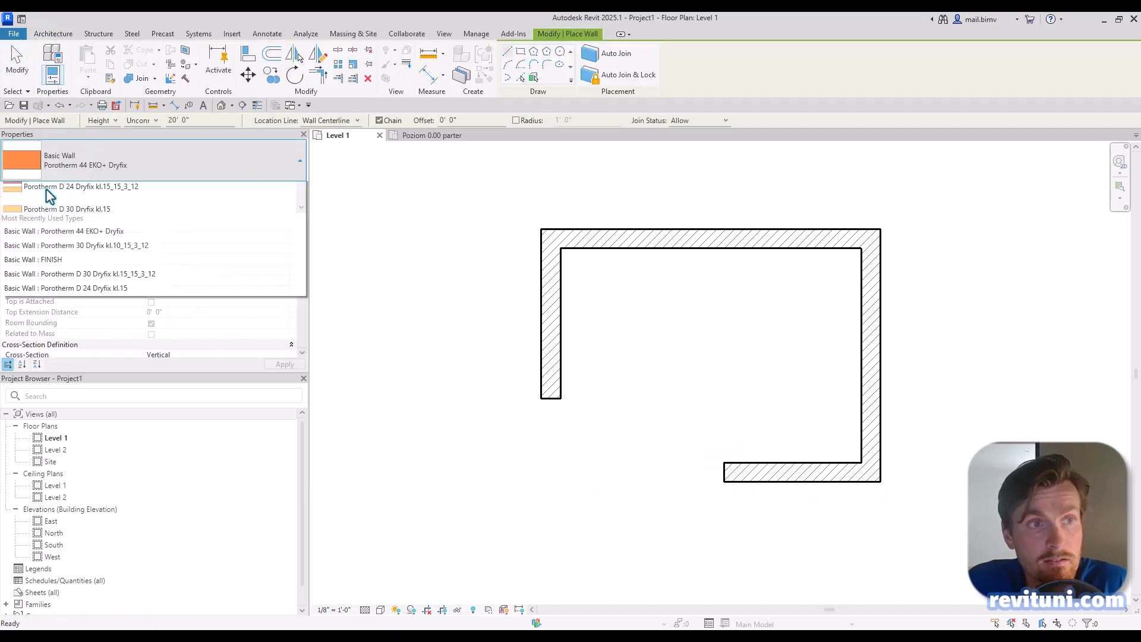
pyautogui.click(66, 173)
pyautogui.write('fini')
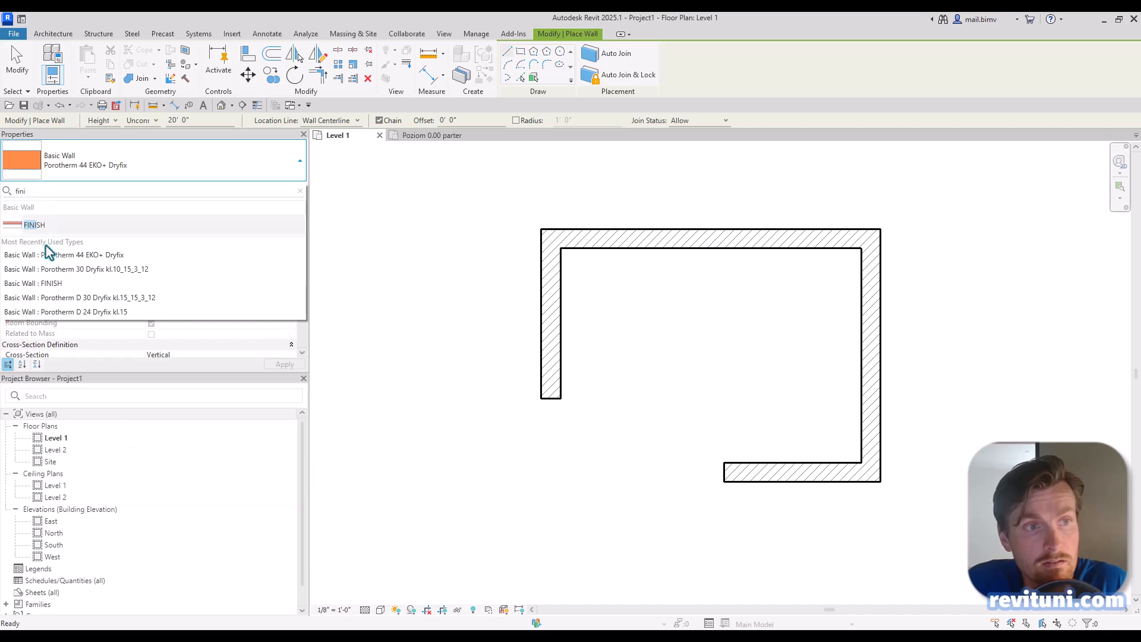
pyautogui.click(45, 233)
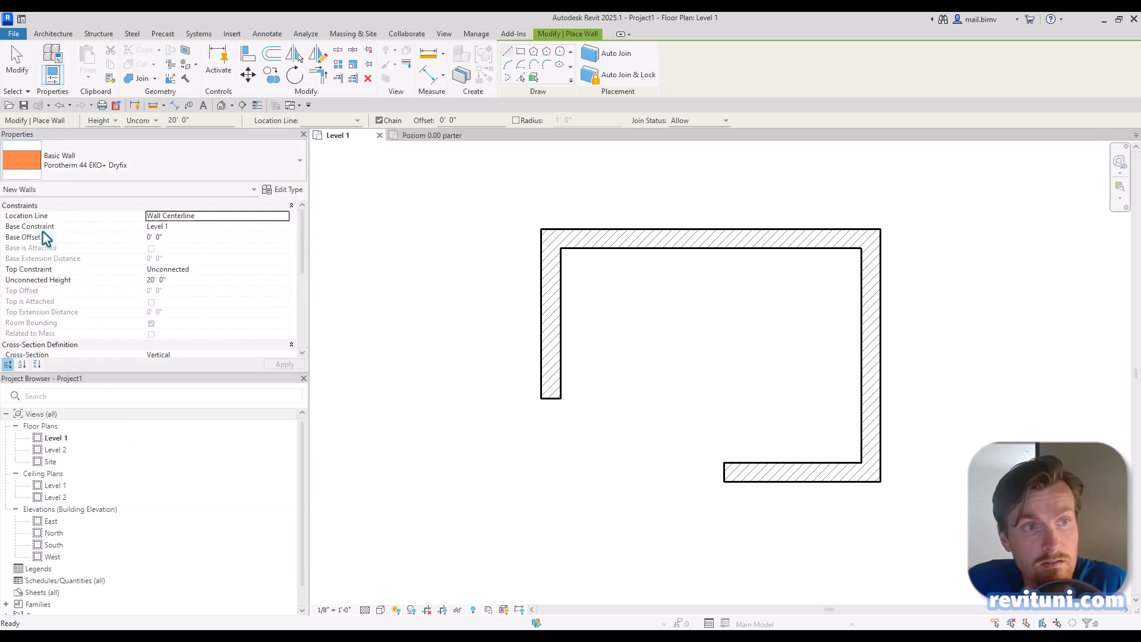
pyautogui.click(329, 120)
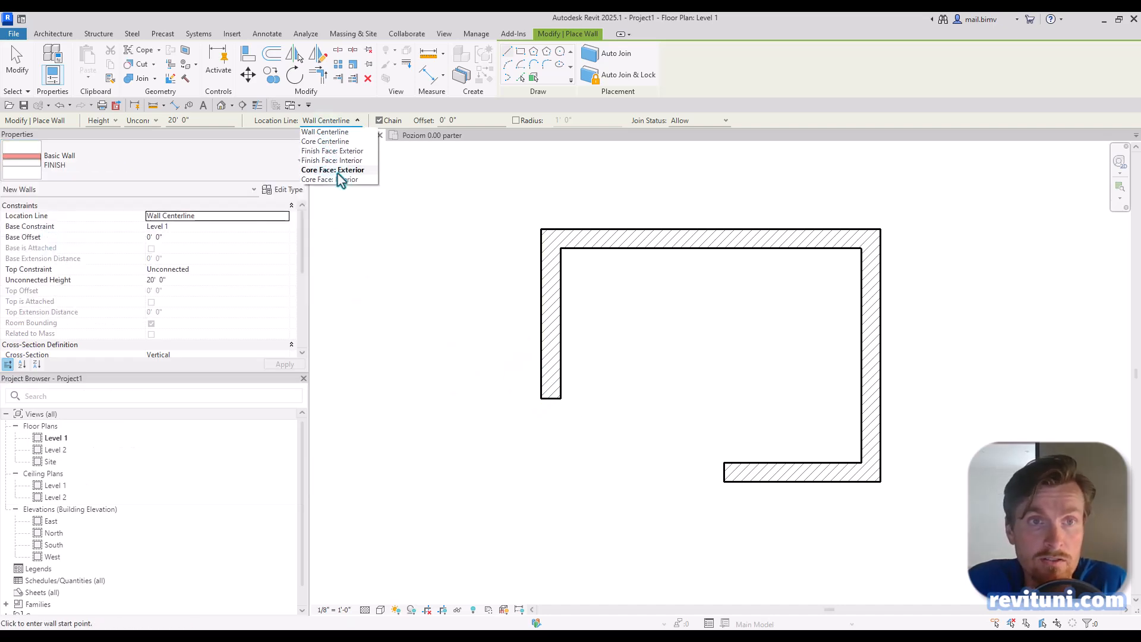
pyautogui.click(331, 161)
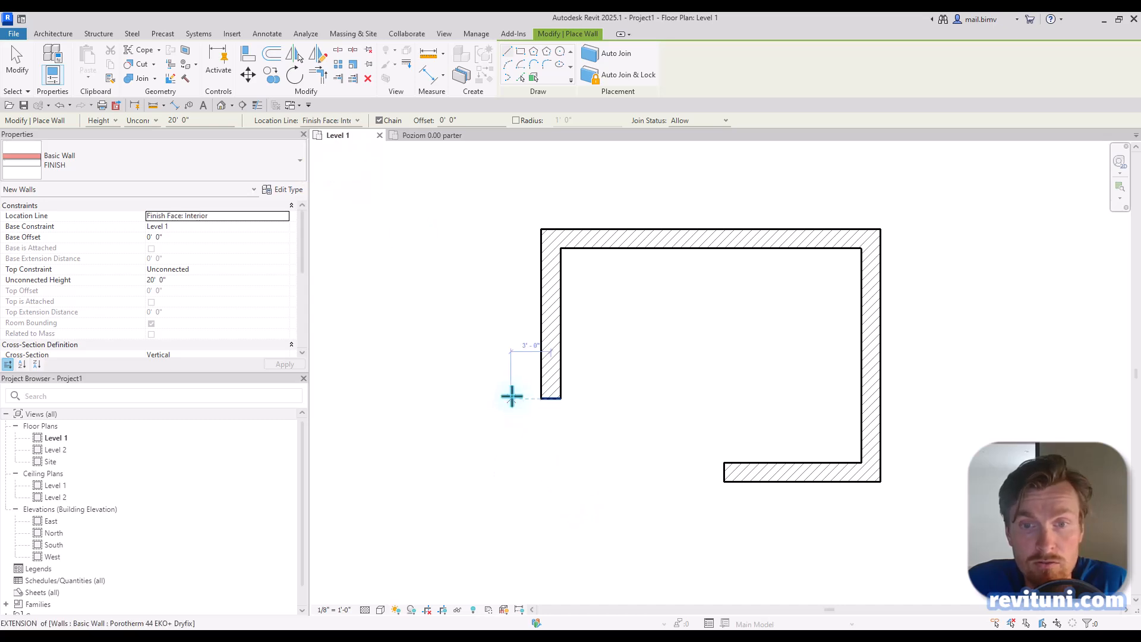
pyautogui.click(541, 398)
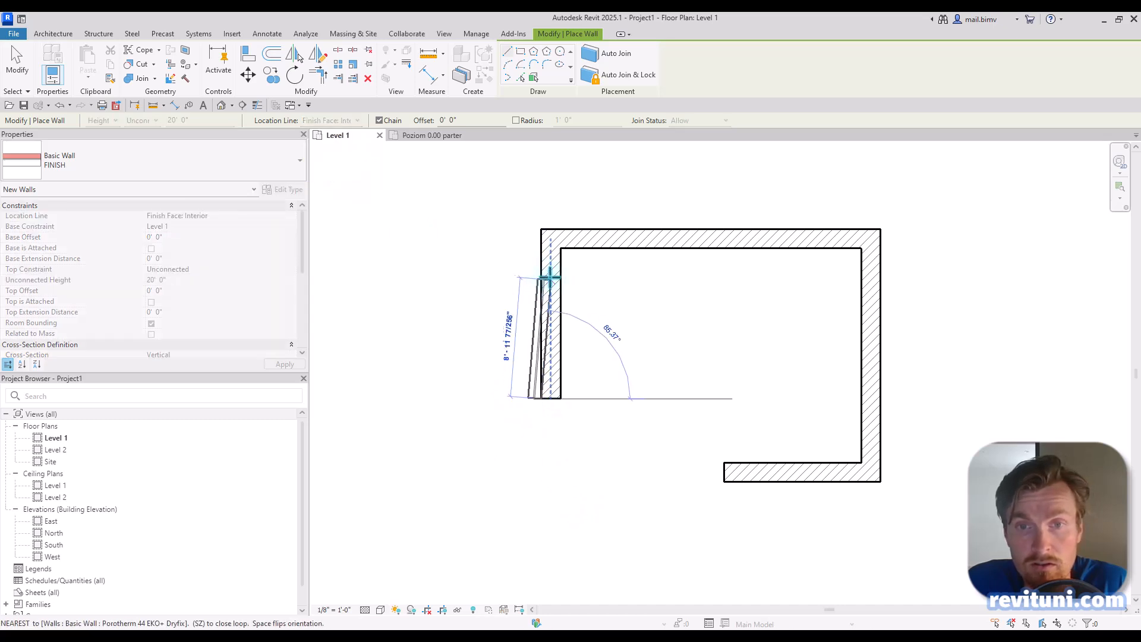
pyautogui.click(541, 228)
pyautogui.click(881, 228)
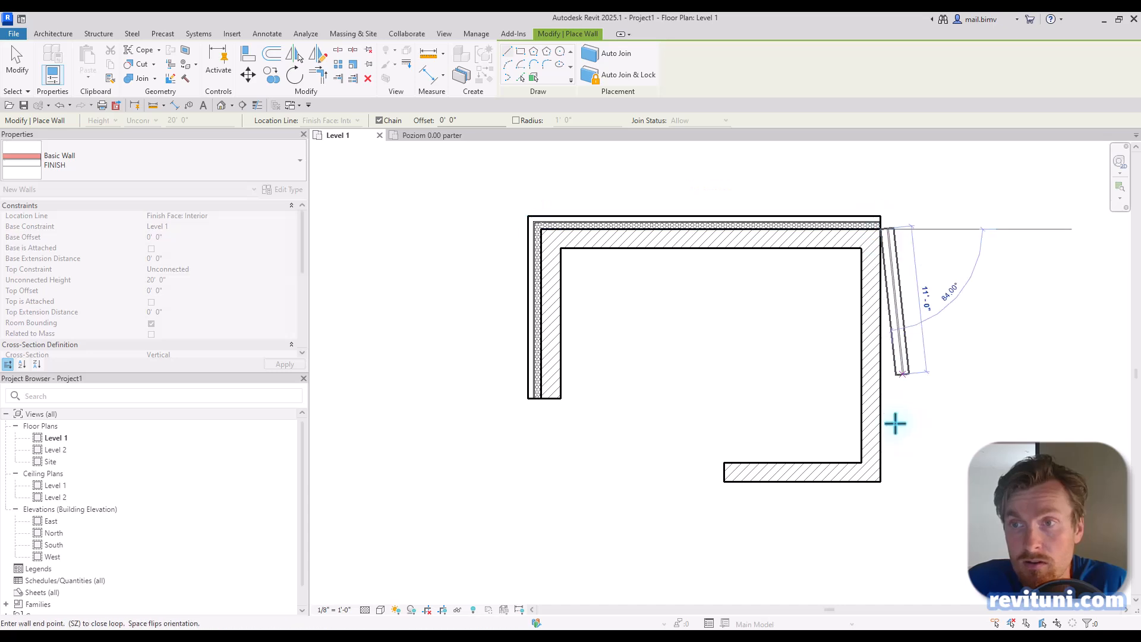
pyautogui.click(882, 483)
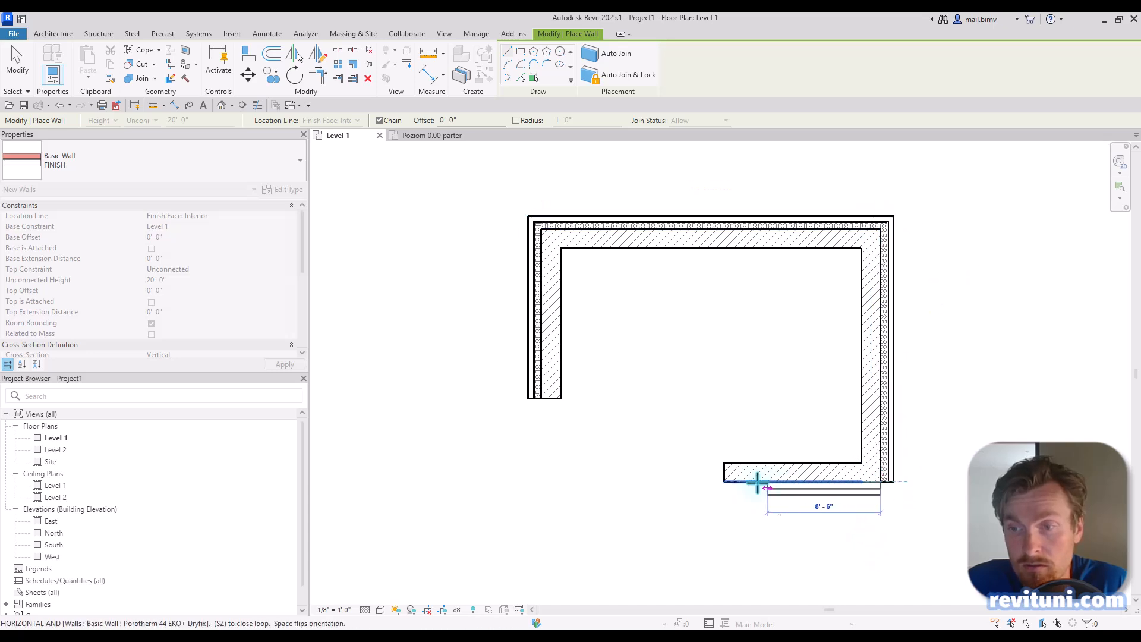
pyautogui.click(725, 482)
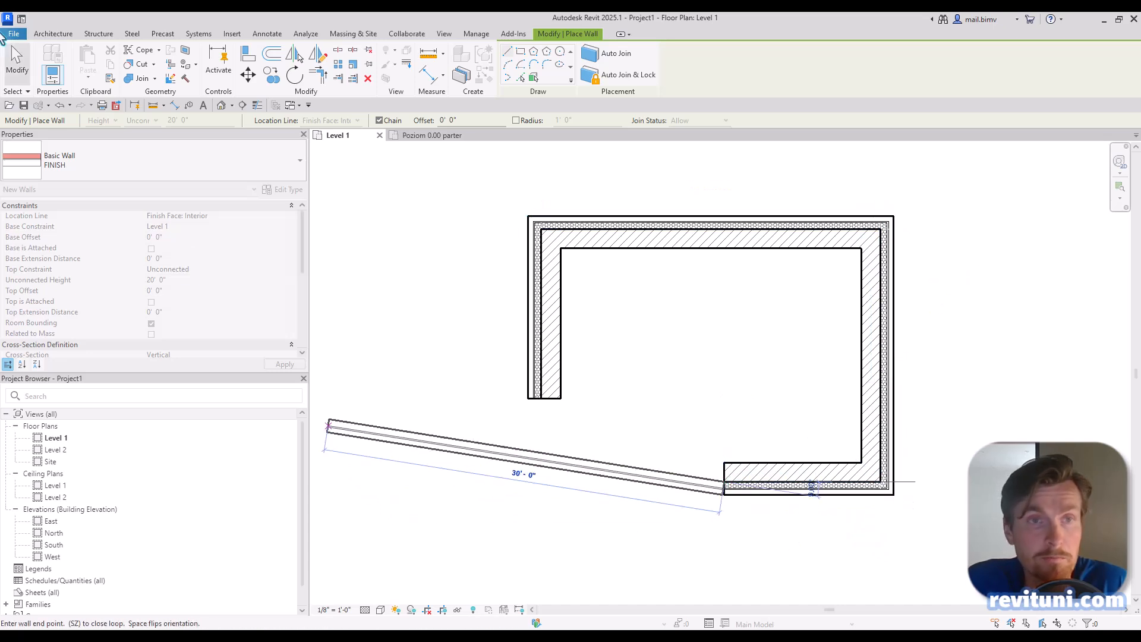
pyautogui.click(13, 76)
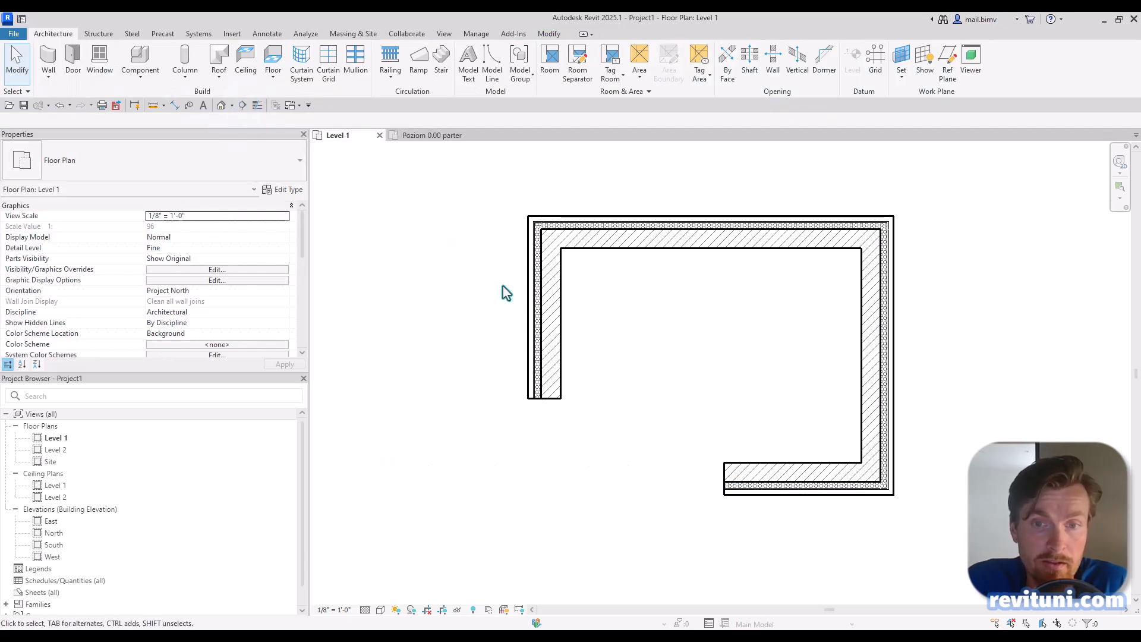
# - Join the geometry of the FINISH walls with the adjacent Porotherm walls around the outline
pyautogui.scroll(3, 570, 390)
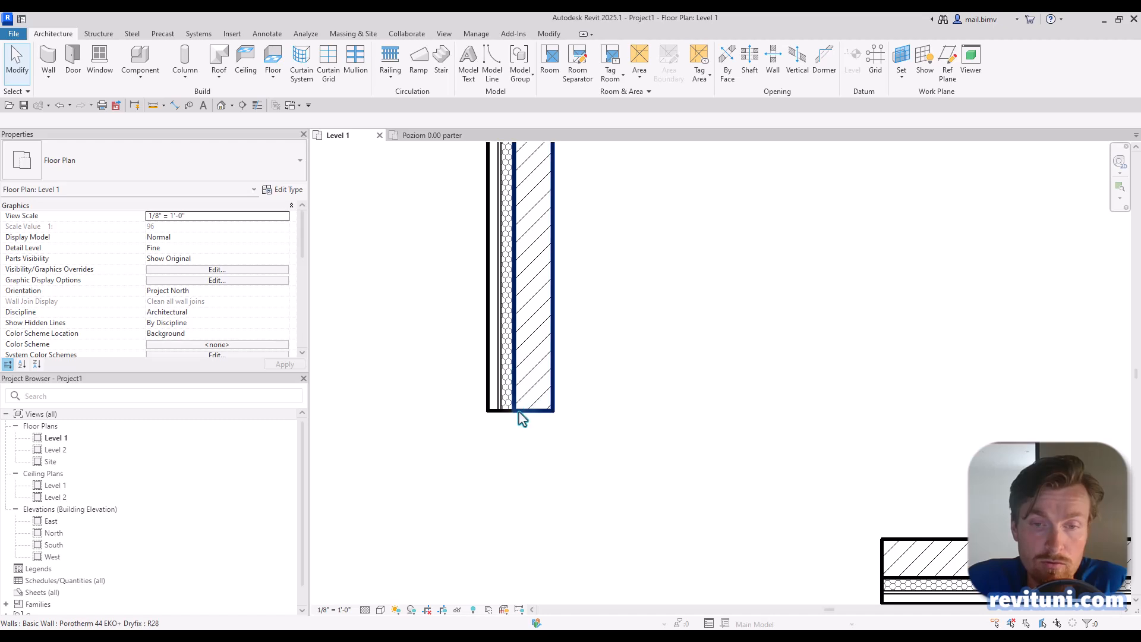
pyautogui.moveTo(479, 254)
pyautogui.mouseDown(button='middle')
pyautogui.moveTo(427, 323)
pyautogui.moveTo(466, 403)
pyautogui.mouseUp(button='middle')
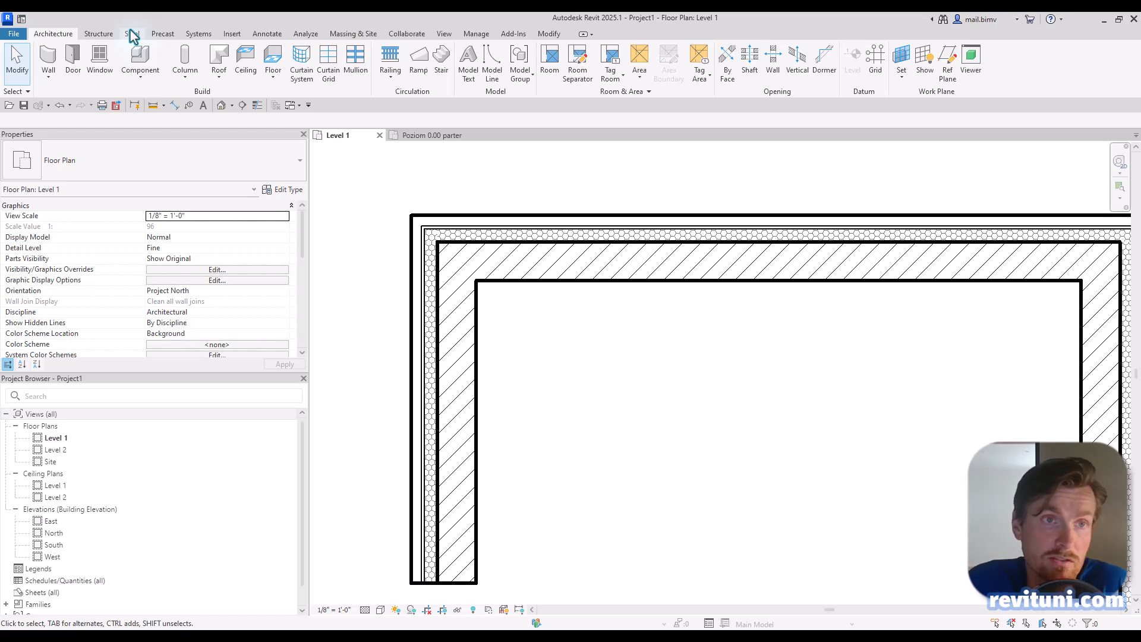
pyautogui.click(551, 34)
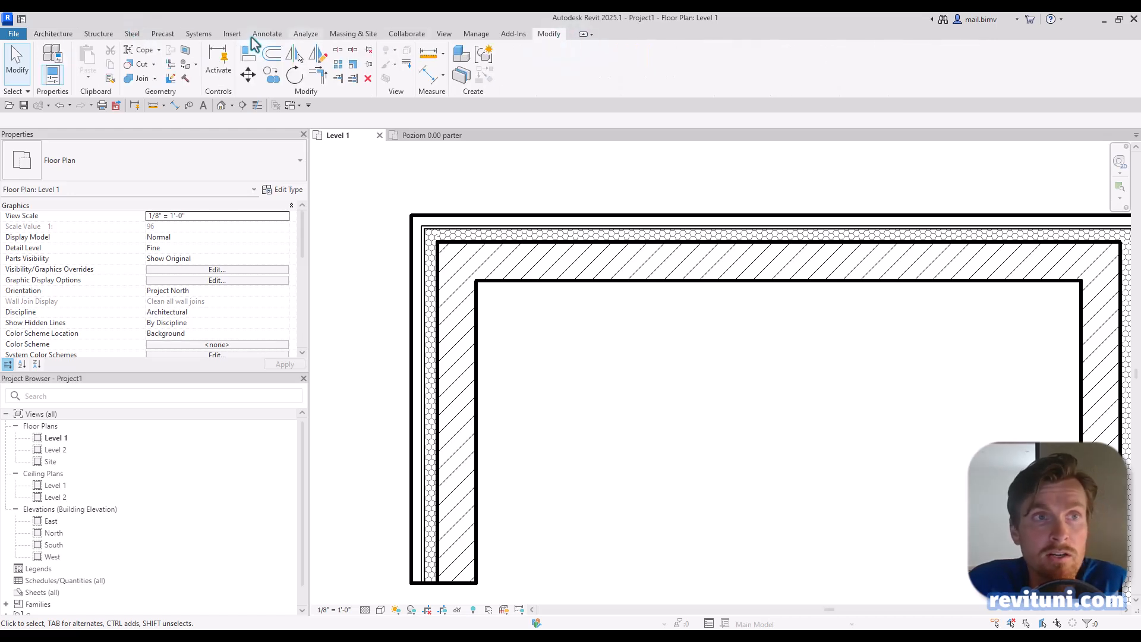
pyautogui.click(135, 81)
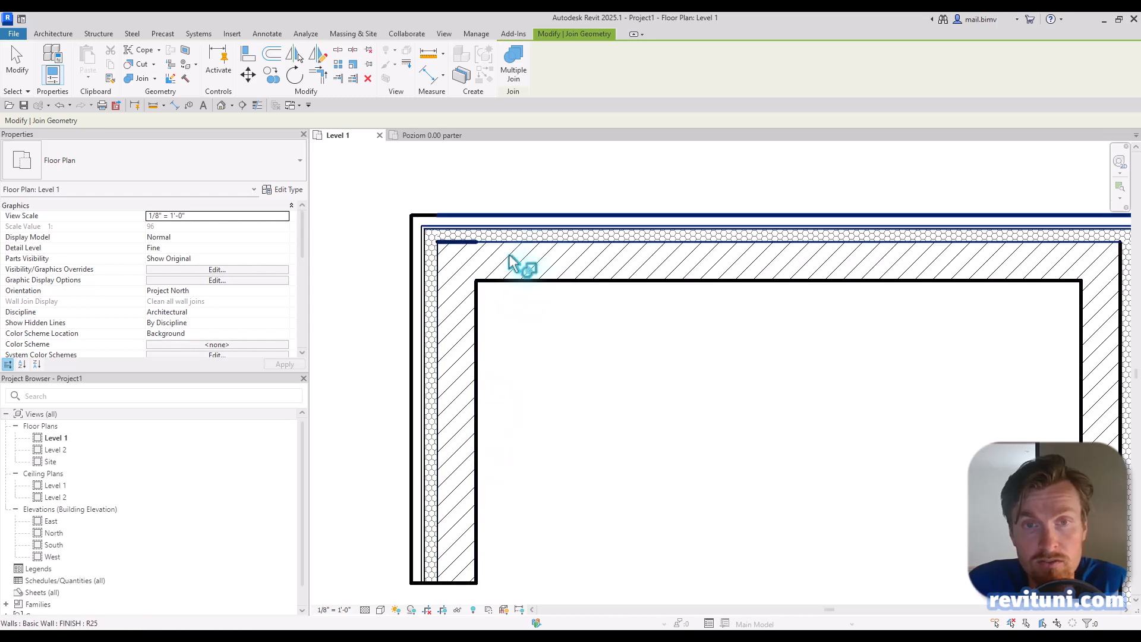
pyautogui.scroll(-3, 662, 303)
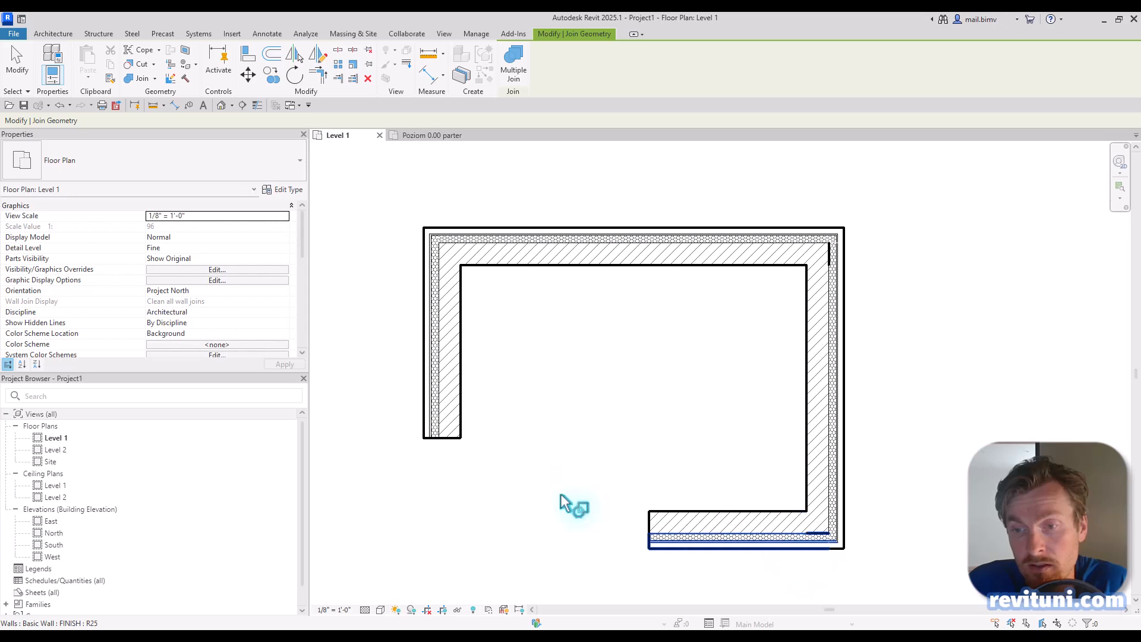
pyautogui.click(818, 487)
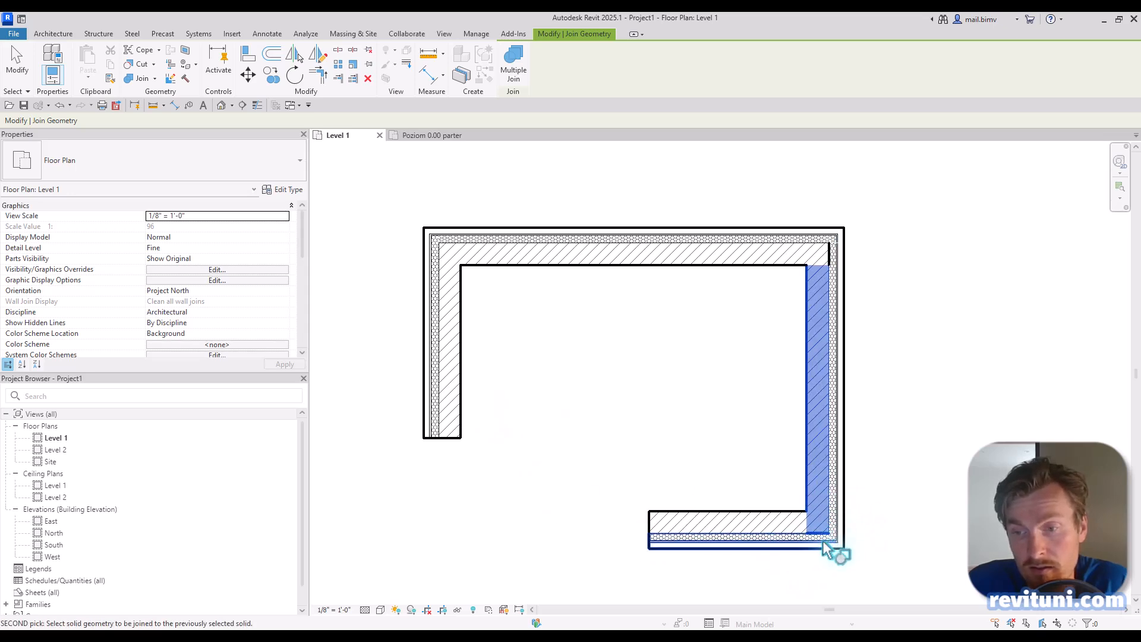
pyautogui.click(826, 532)
pyautogui.click(16, 59)
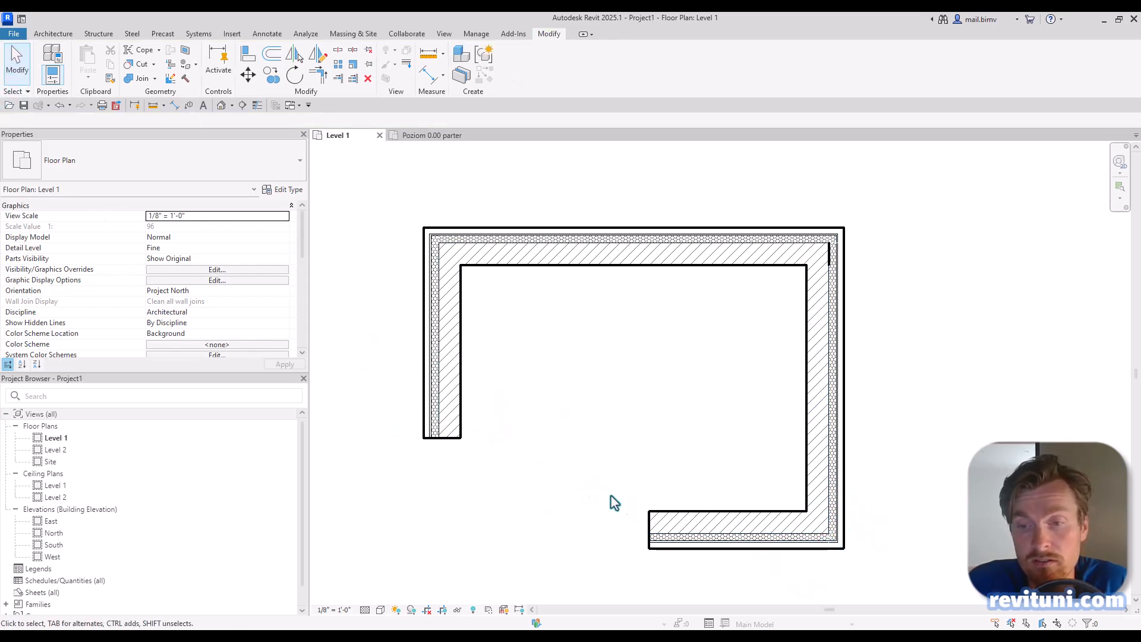
# - Nudge the left Porotherm wall inward by 11 inches, unjoining it from the adjacent FINISH wall
pyautogui.click(453, 419)
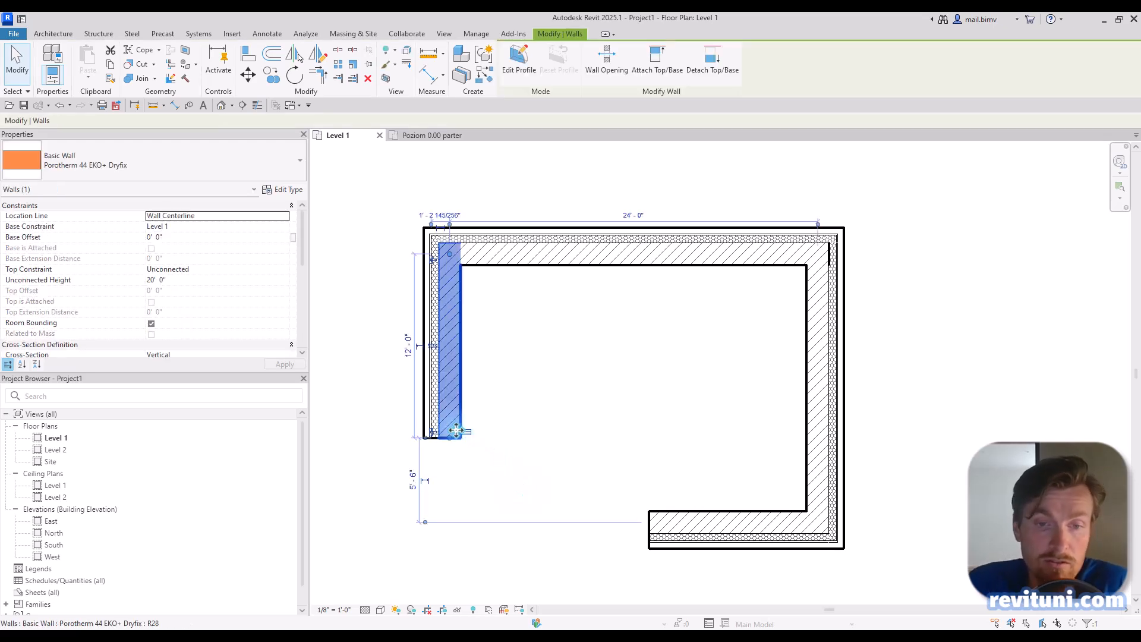
pyautogui.press('Right')
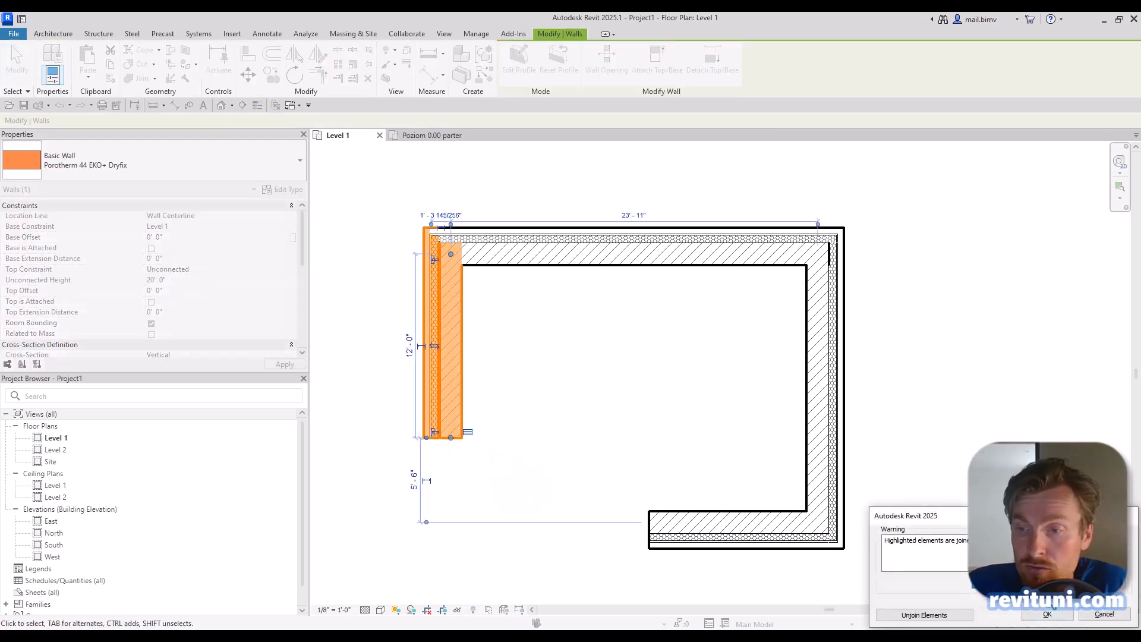
pyautogui.moveTo(1066, 513); pyautogui.dragTo(1005, 382)
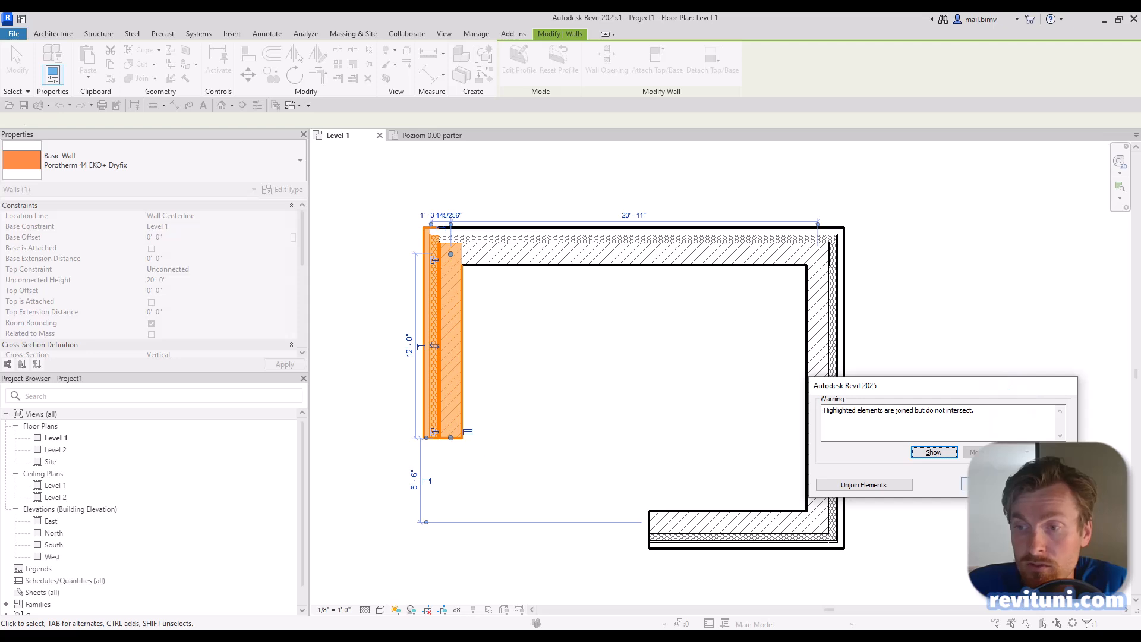
pyautogui.click(872, 485)
pyautogui.press('Right')
pyautogui.press('Right')
pyautogui.press('Right')
pyautogui.press('Right')
pyautogui.press('Right')
pyautogui.press('Right')
pyautogui.press('Right')
pyautogui.press('Right')
pyautogui.press('Right')
pyautogui.press('Right')
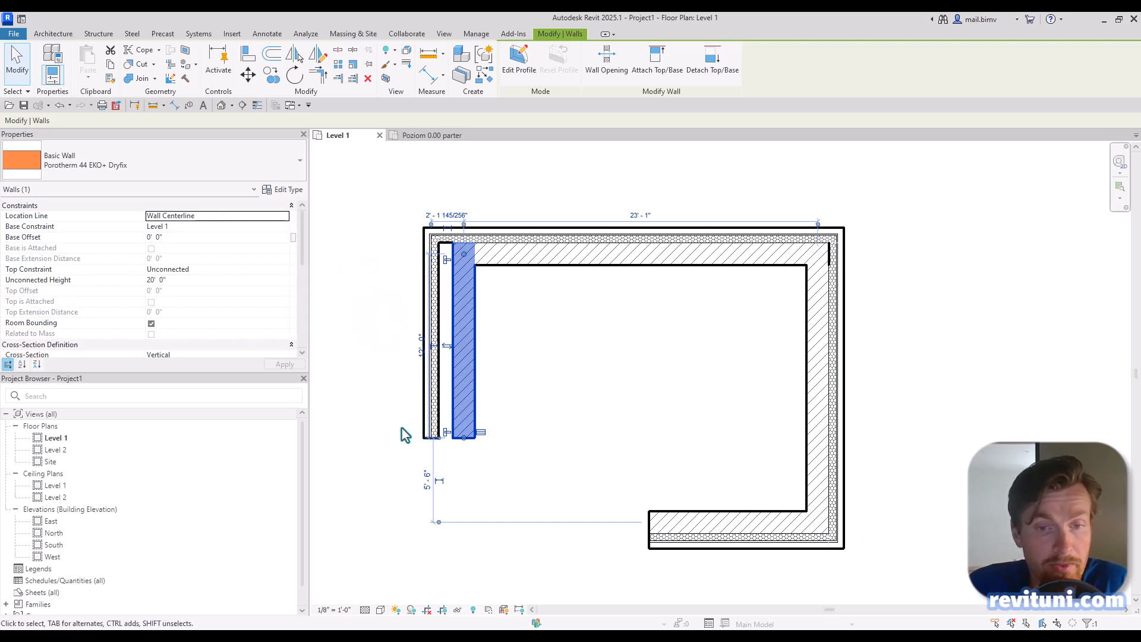
pyautogui.scroll(4, 431, 402)
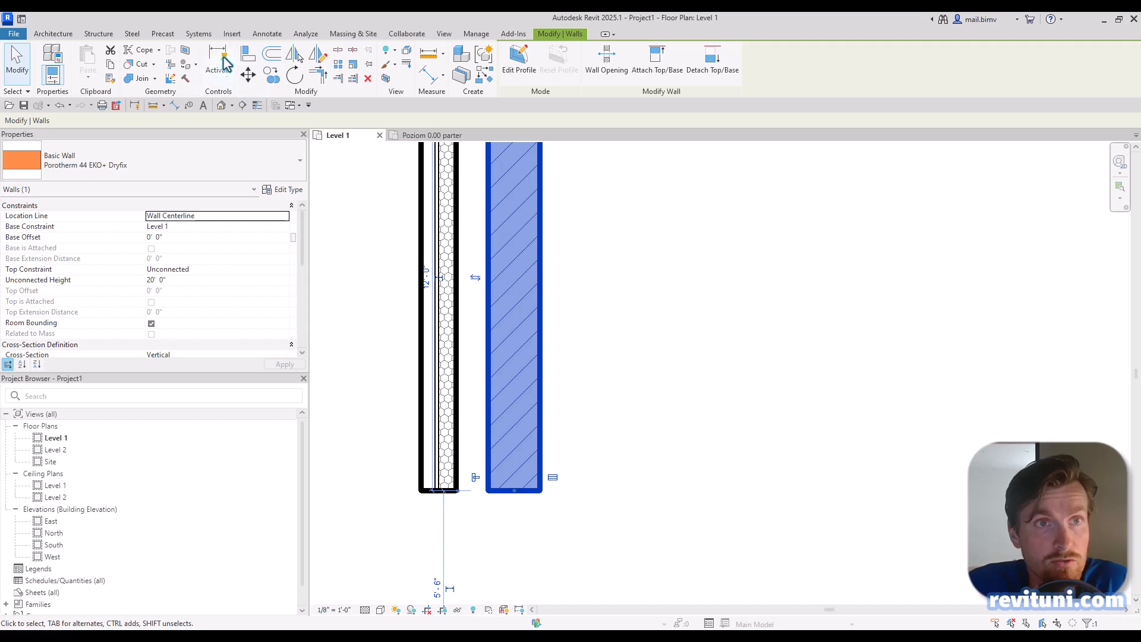
# - Align the left FINISH wall with the adjacent Porotherm wall's outer face and join the geometry of the two walls
pyautogui.click(248, 55)
pyautogui.click(487, 326)
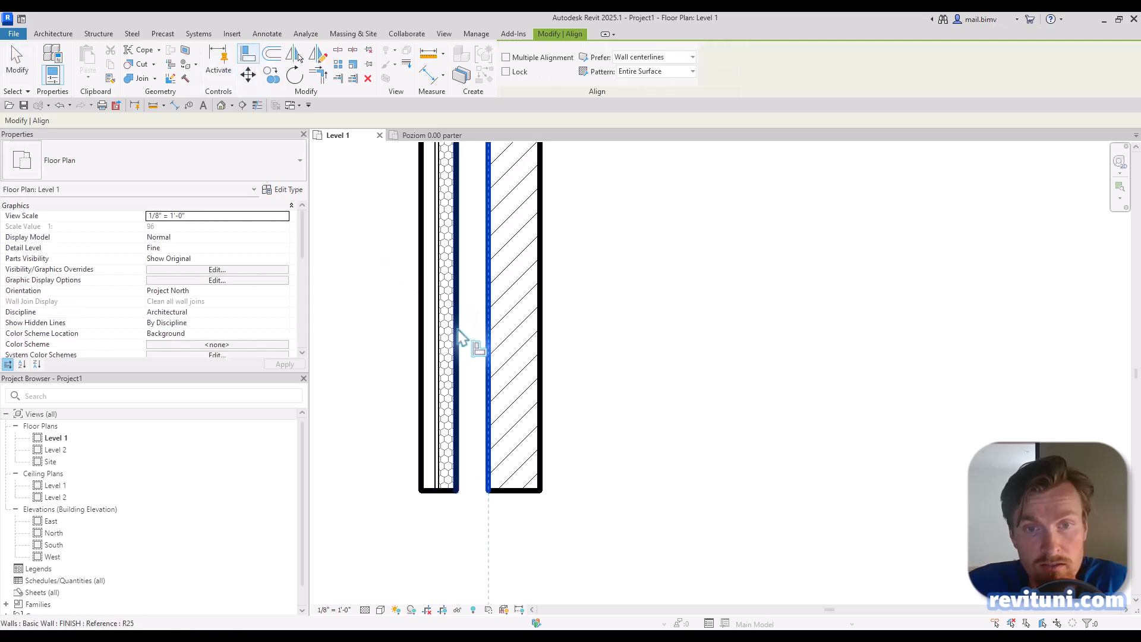
pyautogui.click(458, 331)
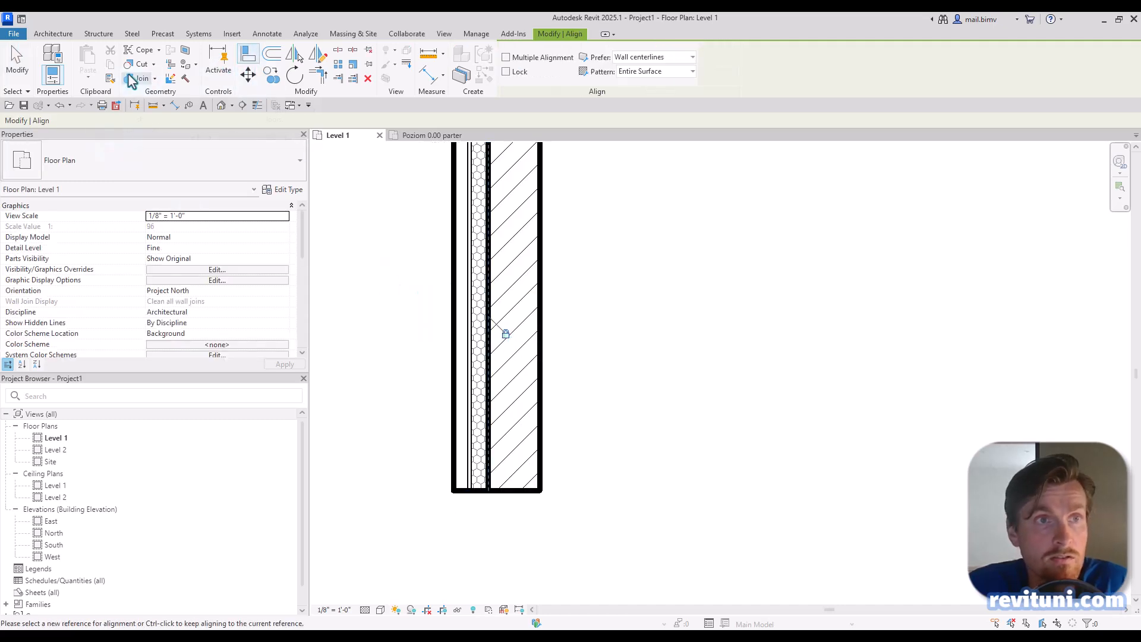
pyautogui.click(132, 82)
pyautogui.click(484, 349)
pyautogui.click(510, 382)
pyautogui.press('Escape')
# - Move the left Porotherm wall outward until it is 25' 0" from the opposite wall
pyautogui.click(498, 342)
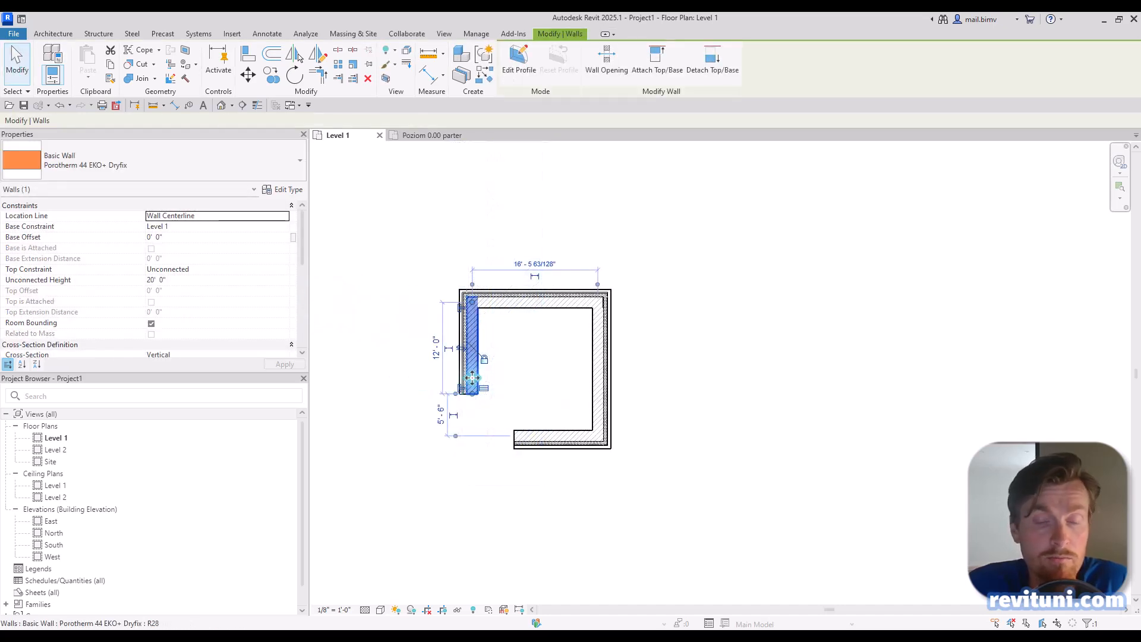
pyautogui.moveTo(460, 386); pyautogui.dragTo(415, 376)
pyautogui.moveTo(412, 373)
pyautogui.mouseDown()
pyautogui.moveTo(476, 375)
pyautogui.moveTo(406, 376)
pyautogui.mouseUp()
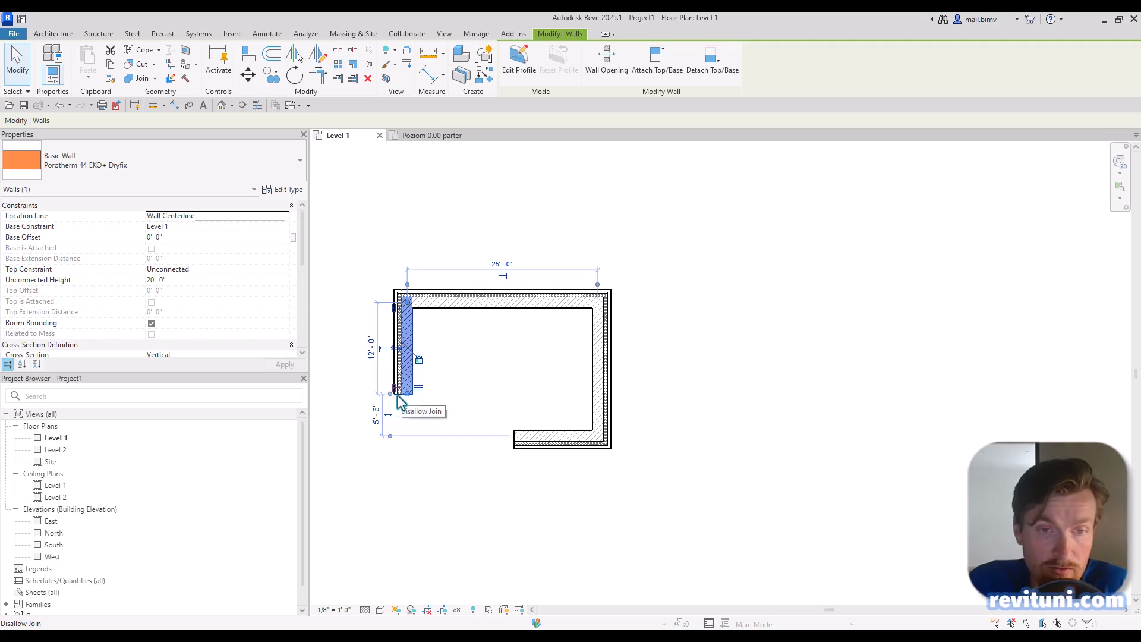
pyautogui.click(410, 489)
# - Draw a separate vertical Porotherm 25 Dryfix kl.10 wall about 27' 6" long, to the right of the outline
pyautogui.click(53, 34)
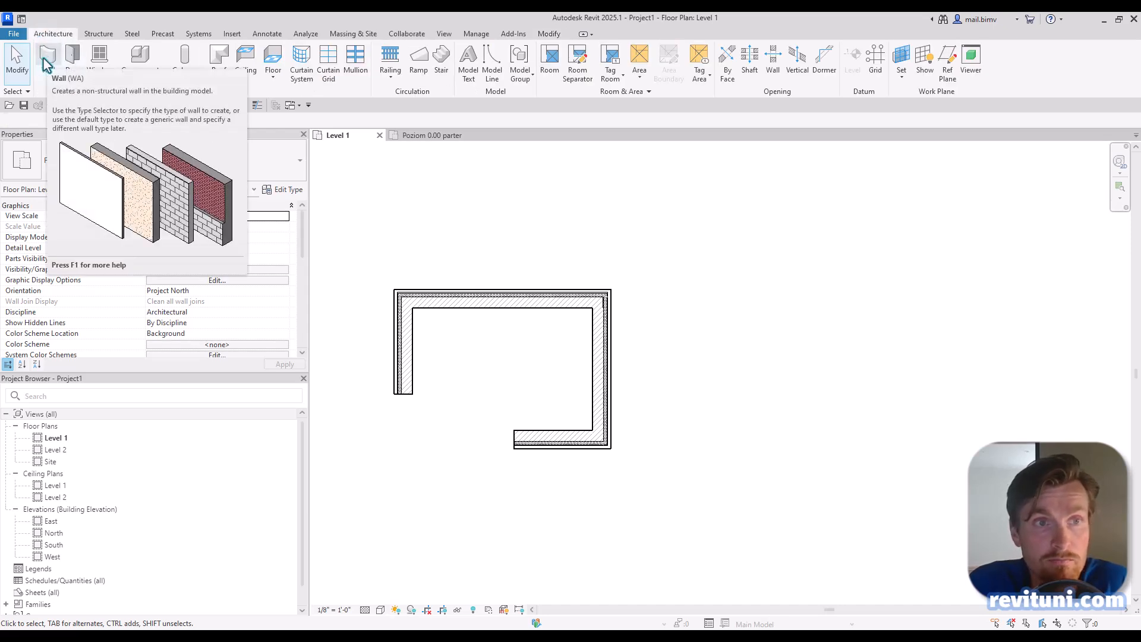
pyautogui.click(44, 62)
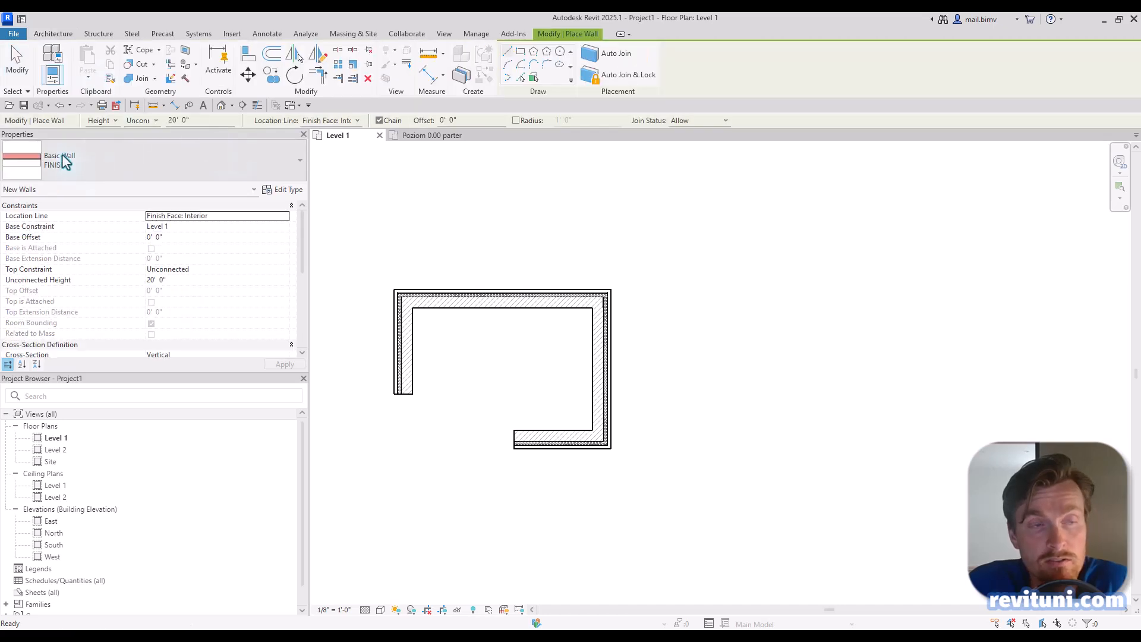
pyautogui.click(112, 172)
pyautogui.scroll(-10, 33, 315)
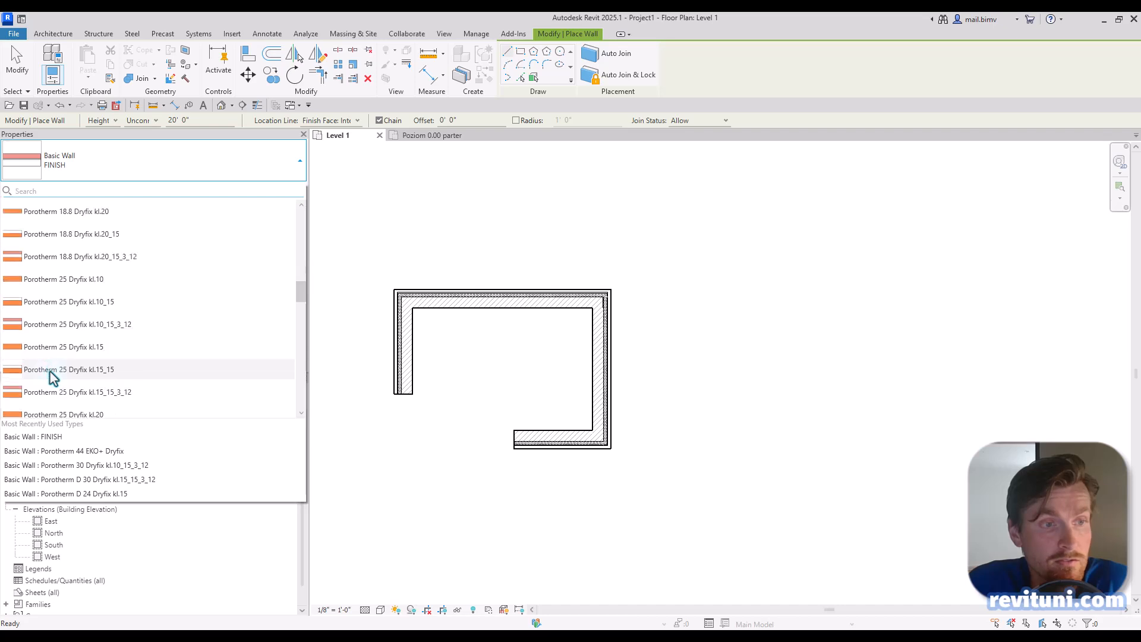
pyautogui.click(66, 280)
pyautogui.click(783, 464)
pyautogui.click(783, 255)
pyautogui.press('Escape')
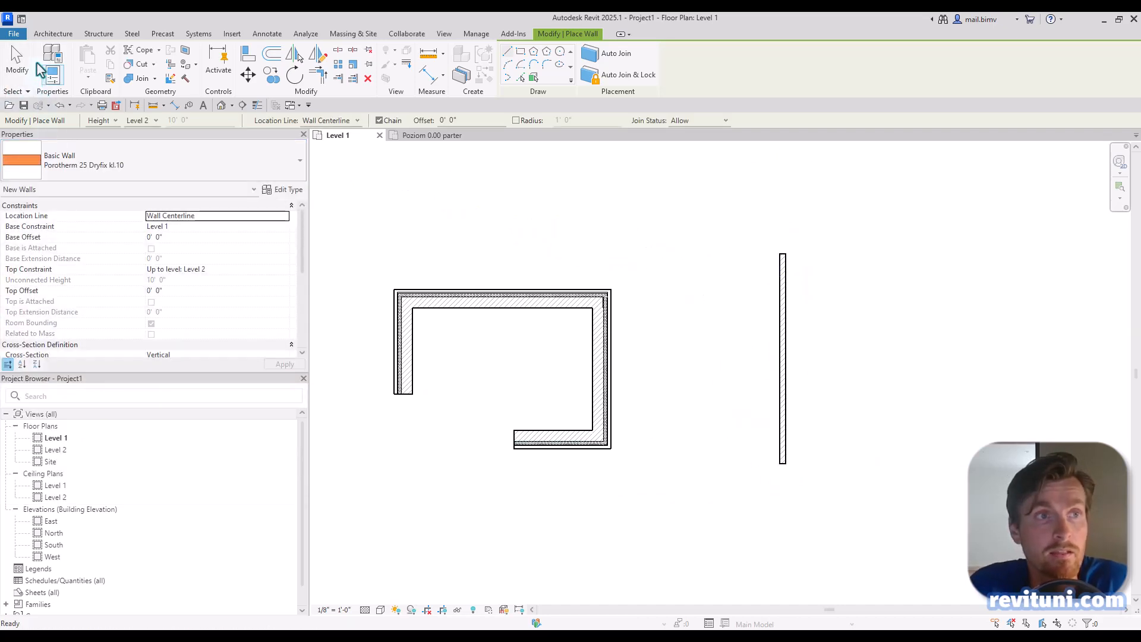
# - Choose the FINISH wall type for placement and enable Auto Join & Lock
pyautogui.click(48, 34)
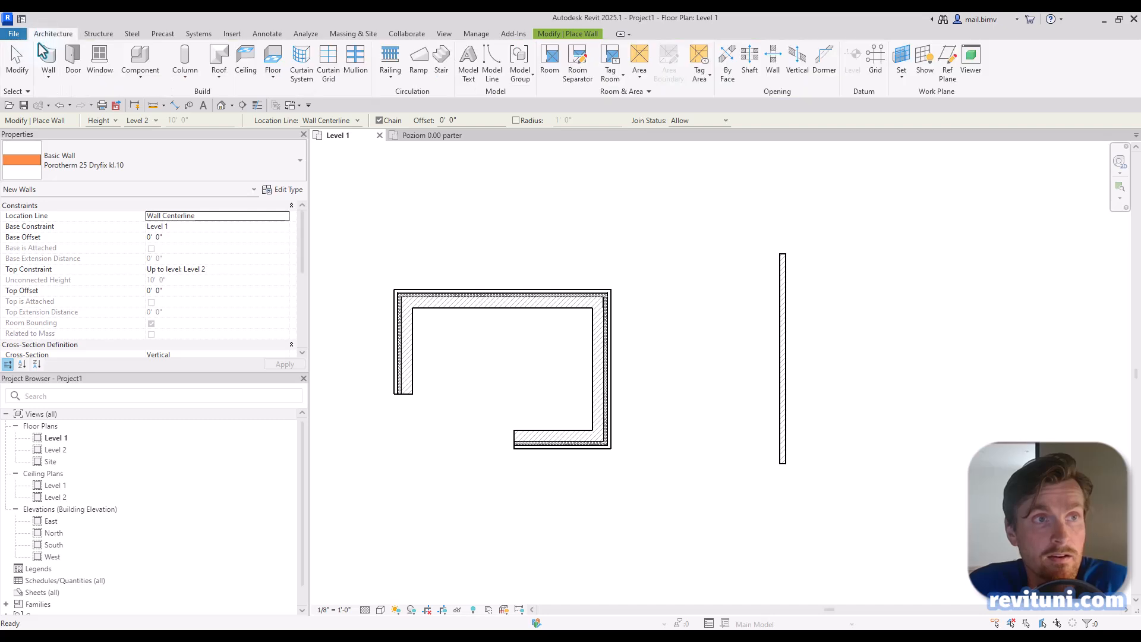
pyautogui.click(65, 170)
pyautogui.write('fini')
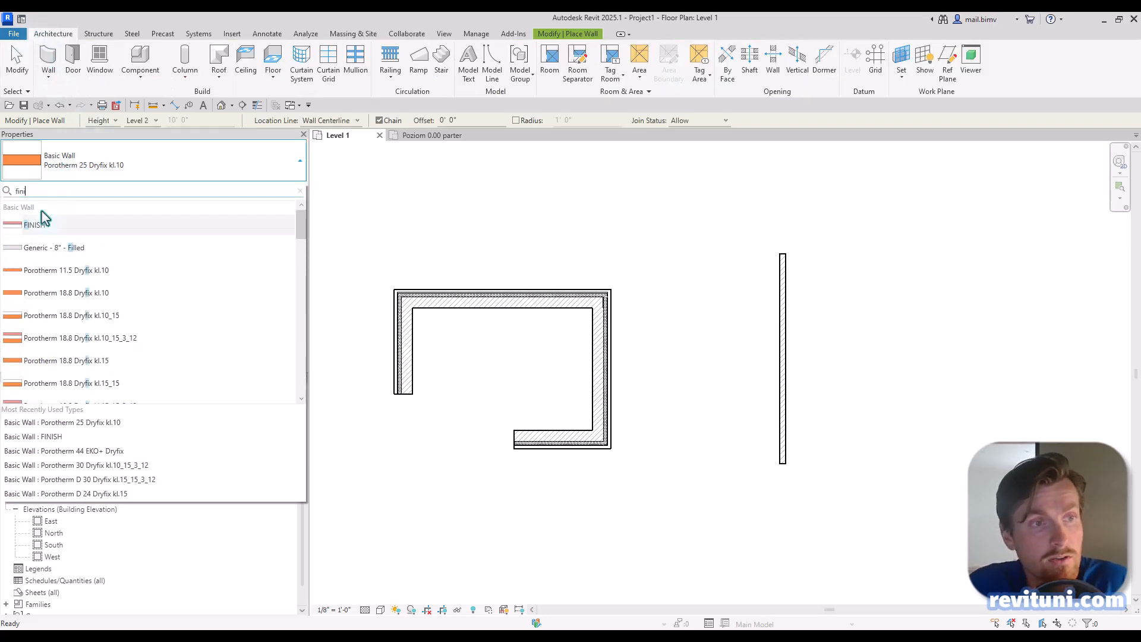
pyautogui.click(41, 226)
pyautogui.click(63, 167)
pyautogui.write('fin')
pyautogui.click(42, 227)
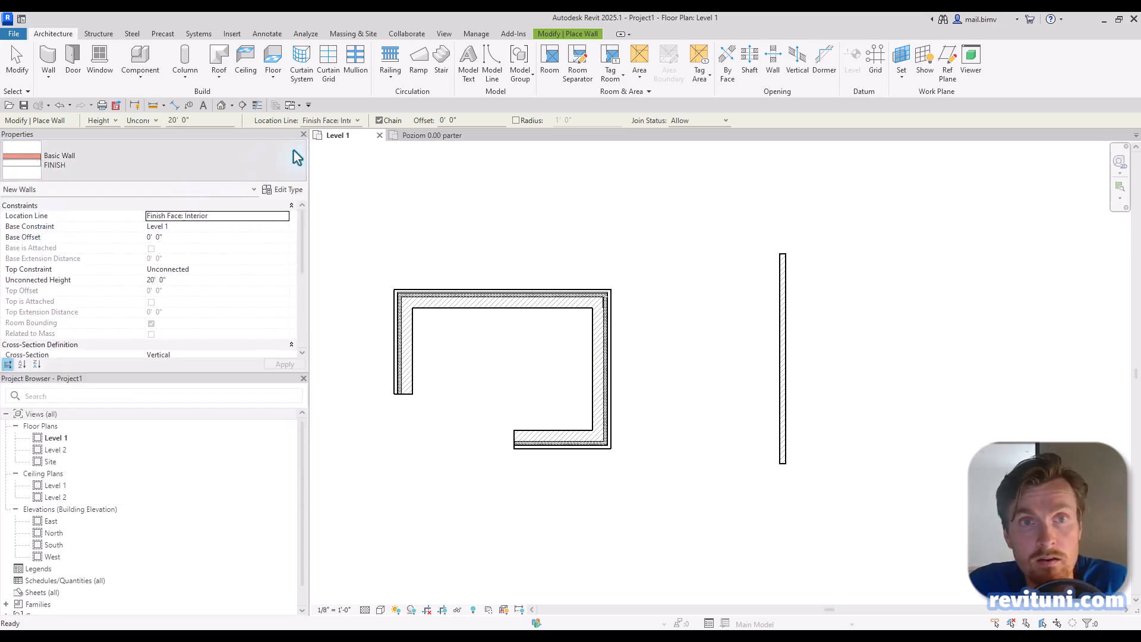
pyautogui.click(567, 34)
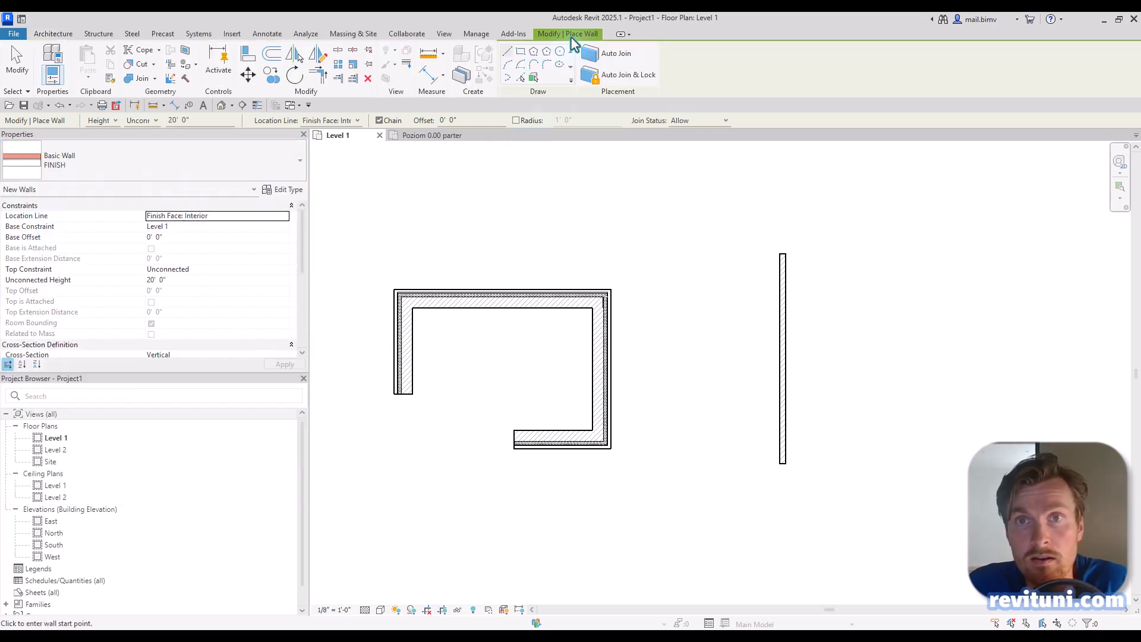
pyautogui.click(616, 76)
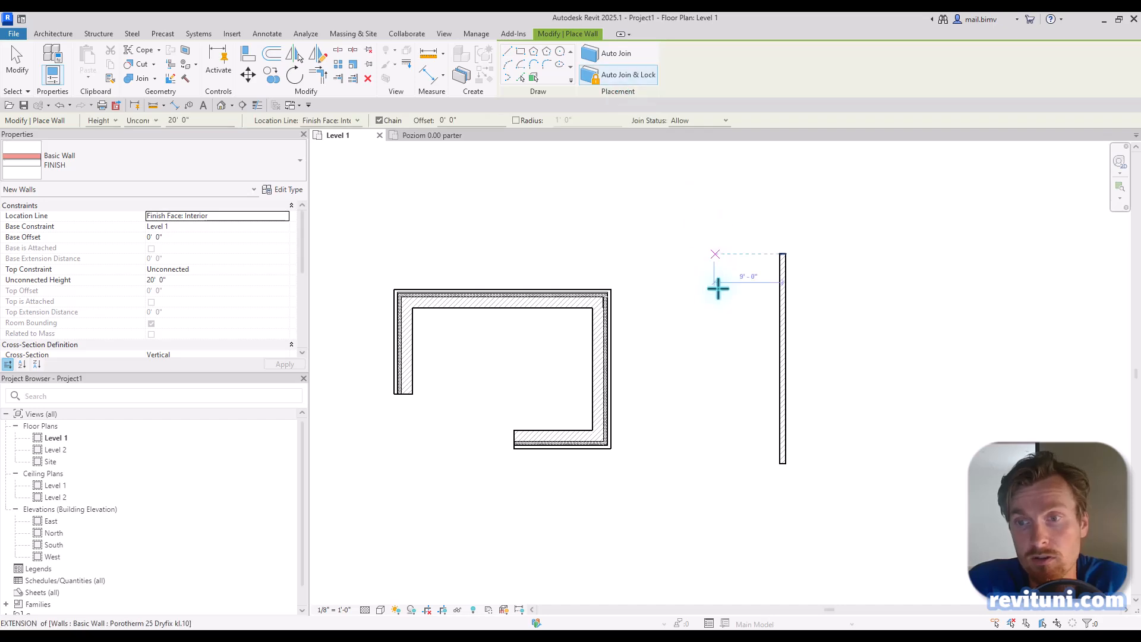
# - Draw a FINISH wall along the full left face of the standalone Porotherm 25 wall
pyautogui.scroll(2, 760, 383)
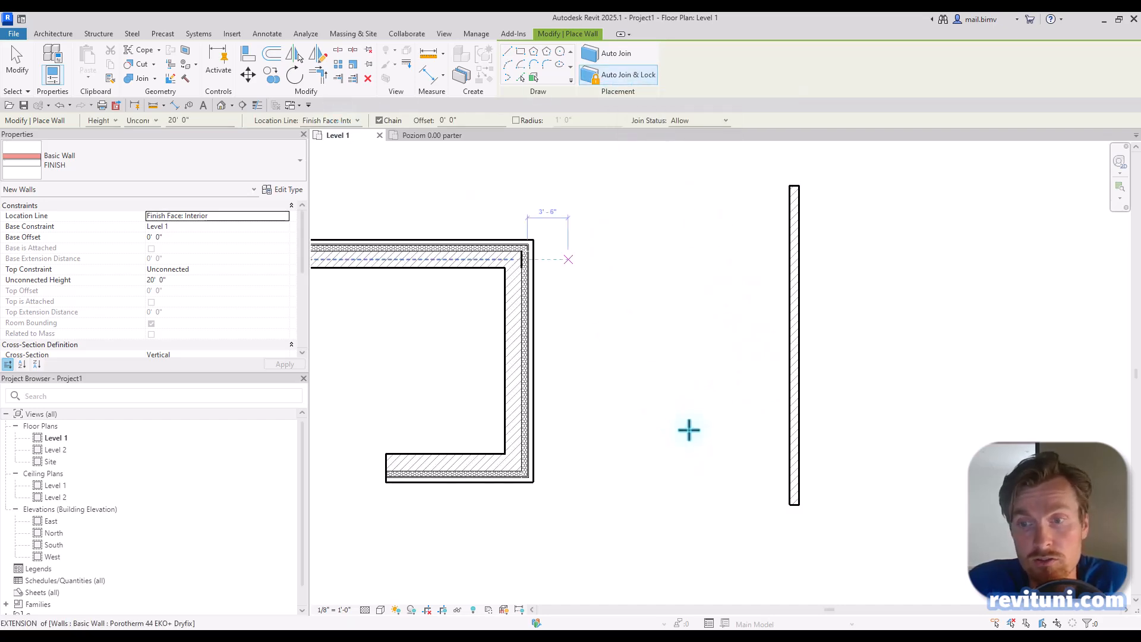
pyautogui.click(788, 503)
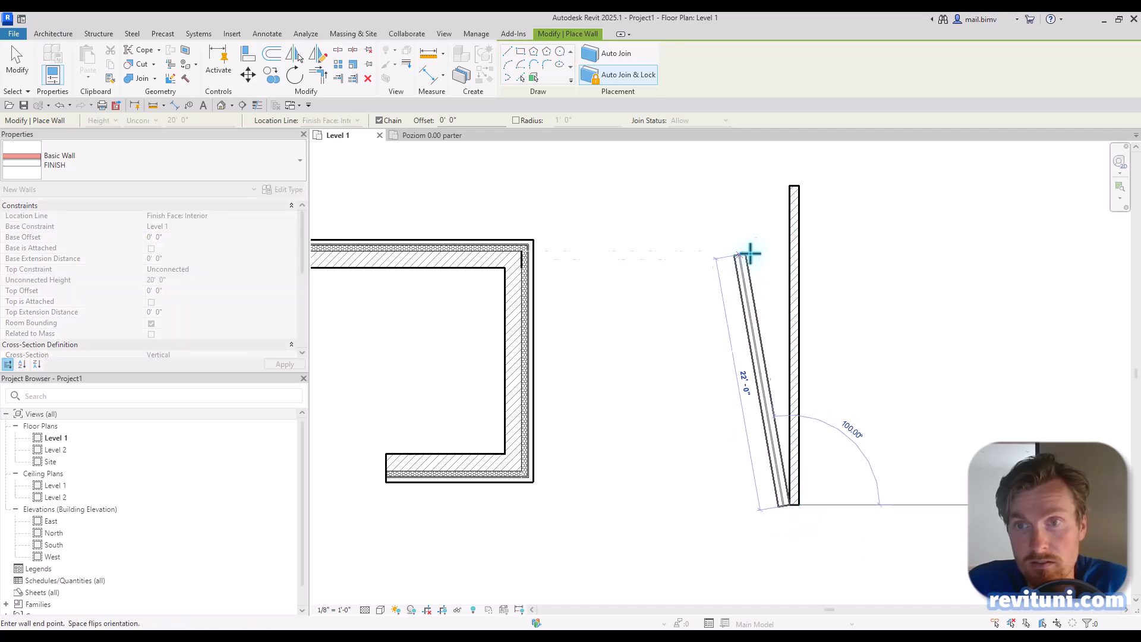
pyautogui.scroll(2, 772, 210)
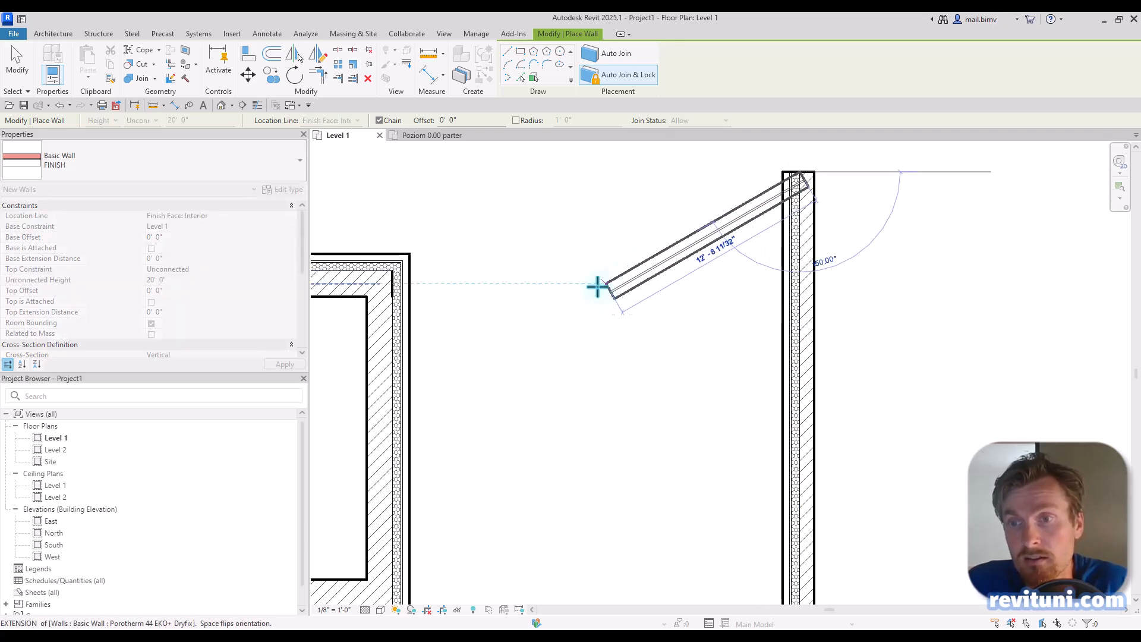
pyautogui.press('Escape')
pyautogui.press('Escape')
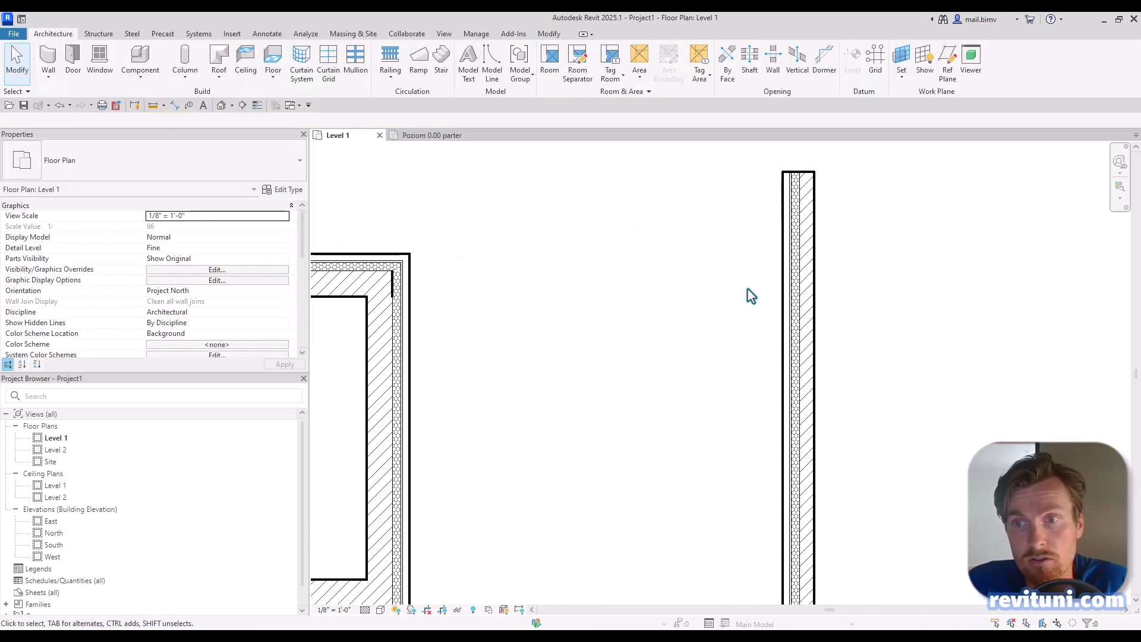
# - Select the standalone Porotherm 25 wall and inspect its alignment lock with the FINISH wall
pyautogui.scroll(-1, 806, 371)
pyautogui.click(808, 375)
pyautogui.scroll(5, 806, 392)
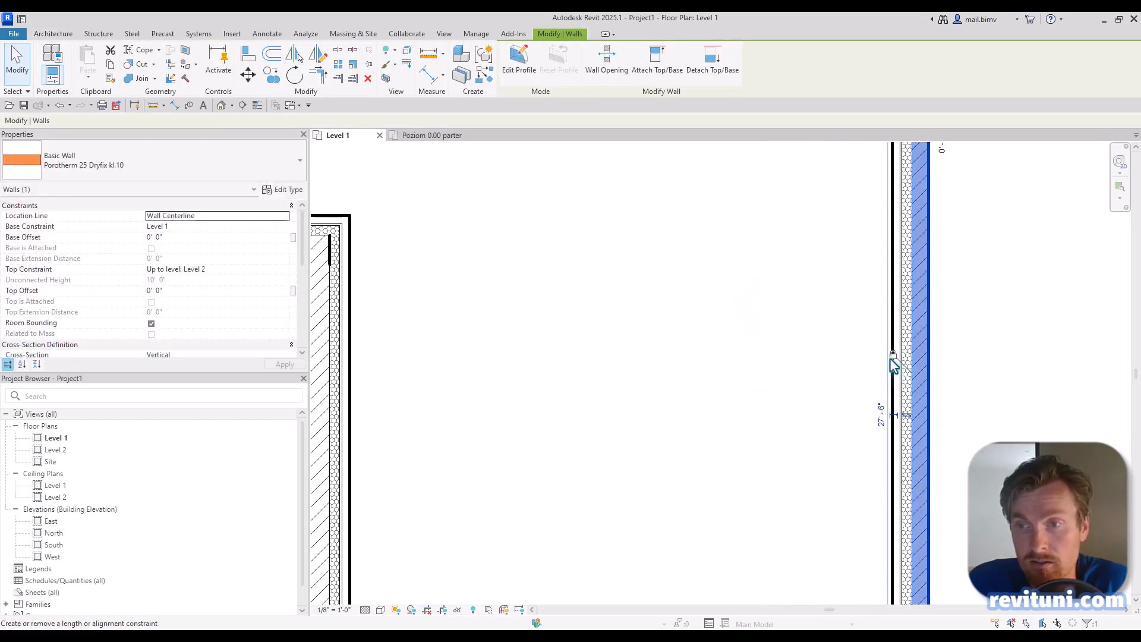
pyautogui.scroll(-2, 894, 373)
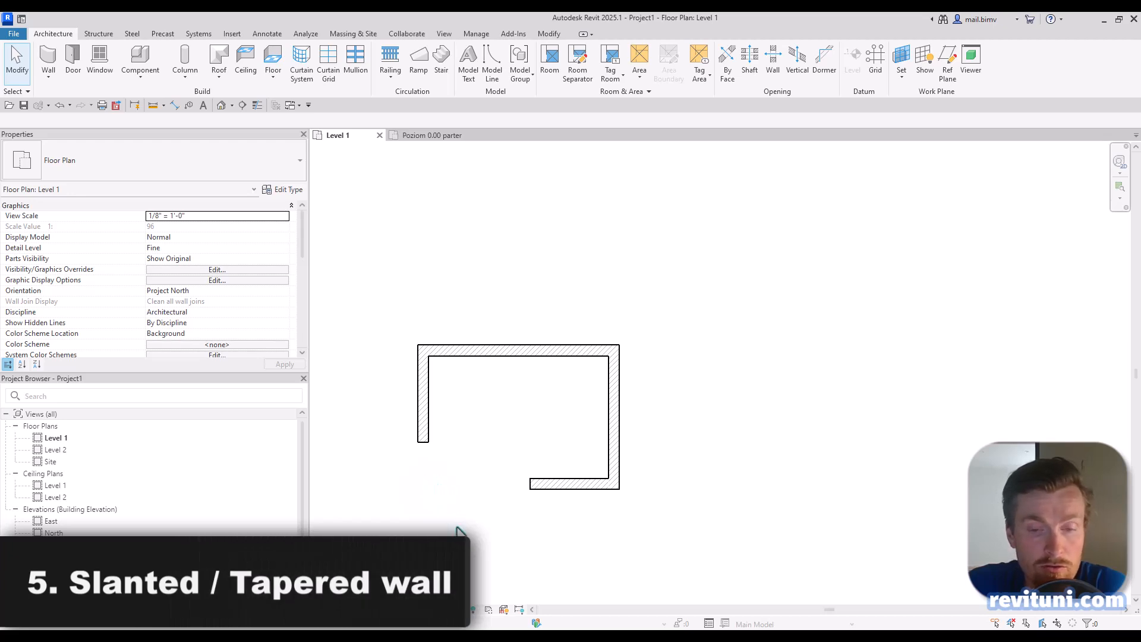
# - In the default 3D view, set the left Porotherm wall's cross-section to Slanted with a 15° angle from vertical
pyautogui.click(221, 106)
pyautogui.keyDown('shift'); pyautogui.moveTo(559, 393); pyautogui.dragTo(607, 403, button='middle'); pyautogui.keyUp('shift')
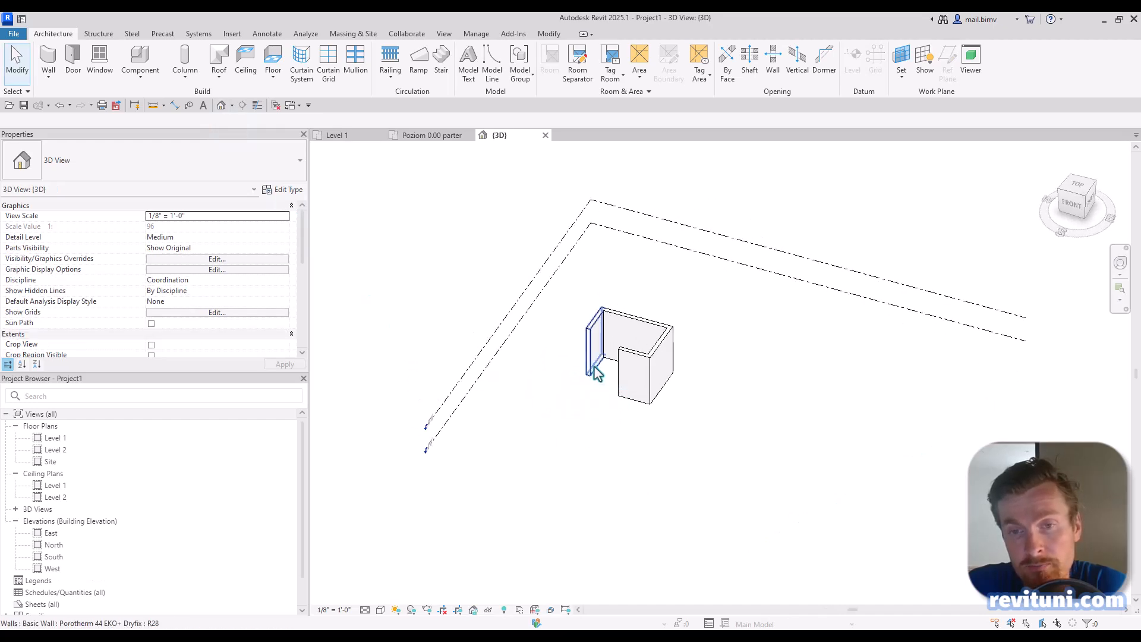
pyautogui.scroll(3, 595, 373)
pyautogui.click(596, 368)
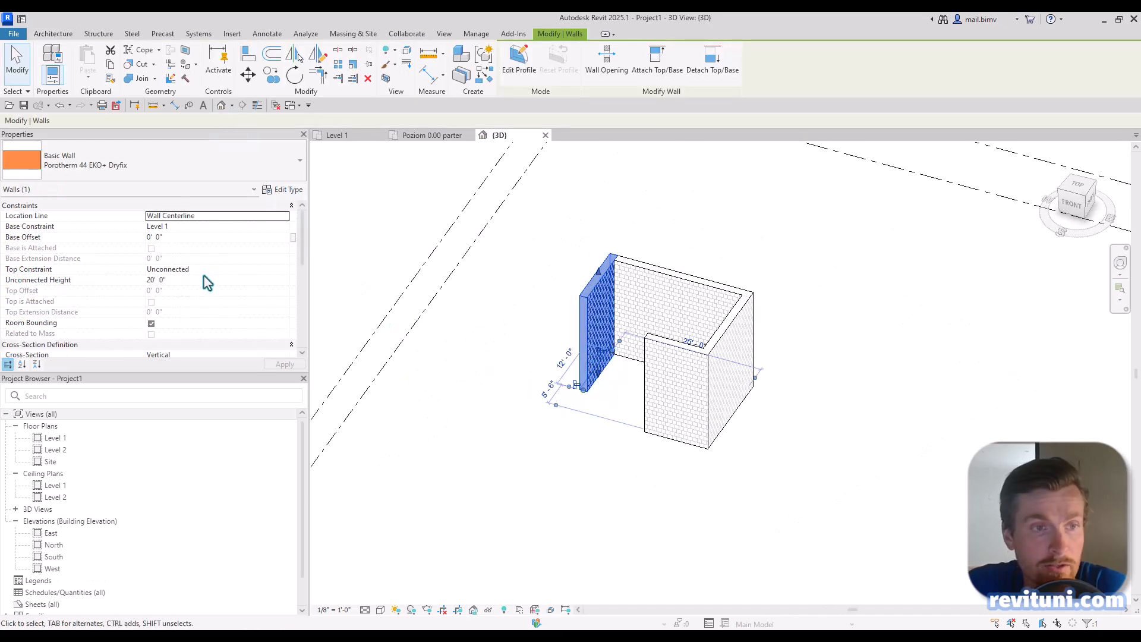
pyautogui.scroll(-2, 203, 278)
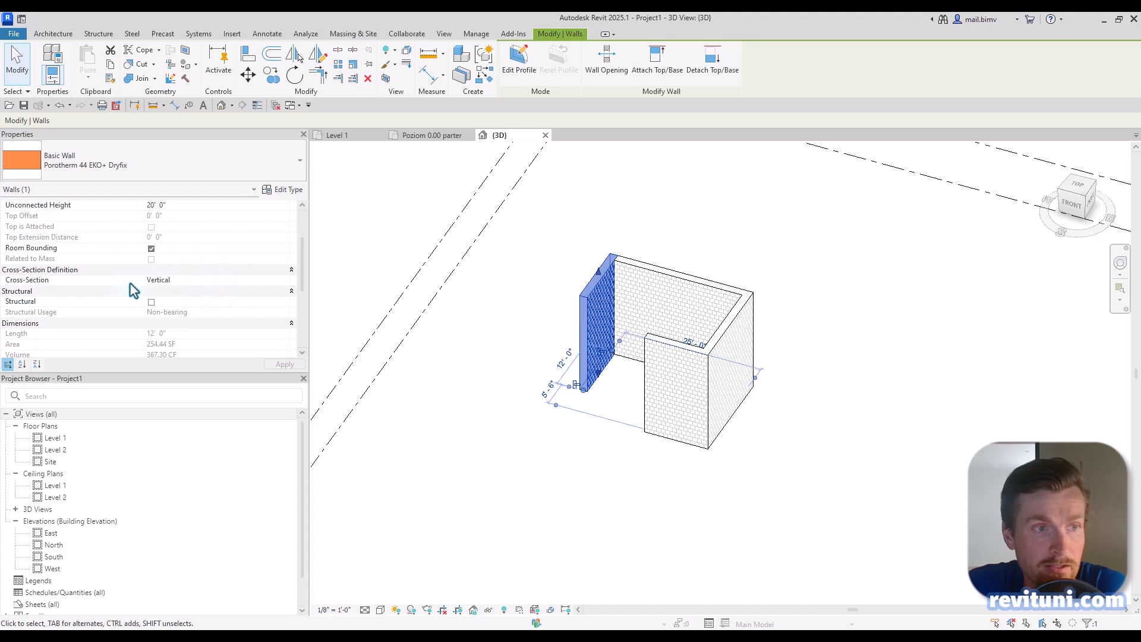
pyautogui.click(235, 281)
pyautogui.click(285, 280)
pyautogui.click(166, 302)
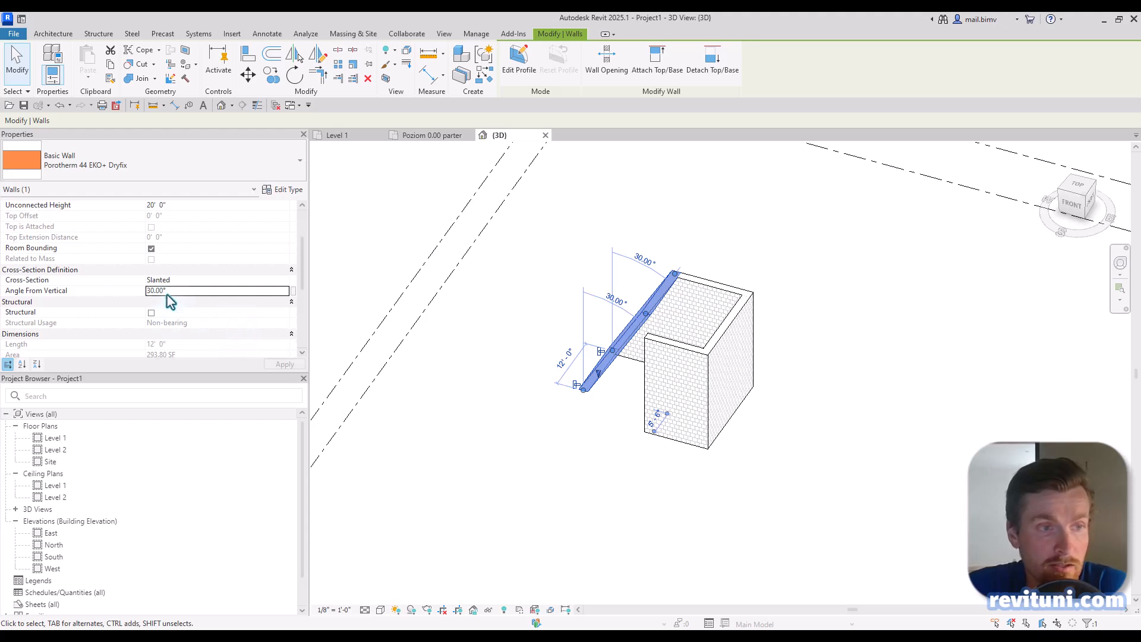
pyautogui.click(166, 293)
pyautogui.moveTo(178, 291); pyautogui.dragTo(146, 291)
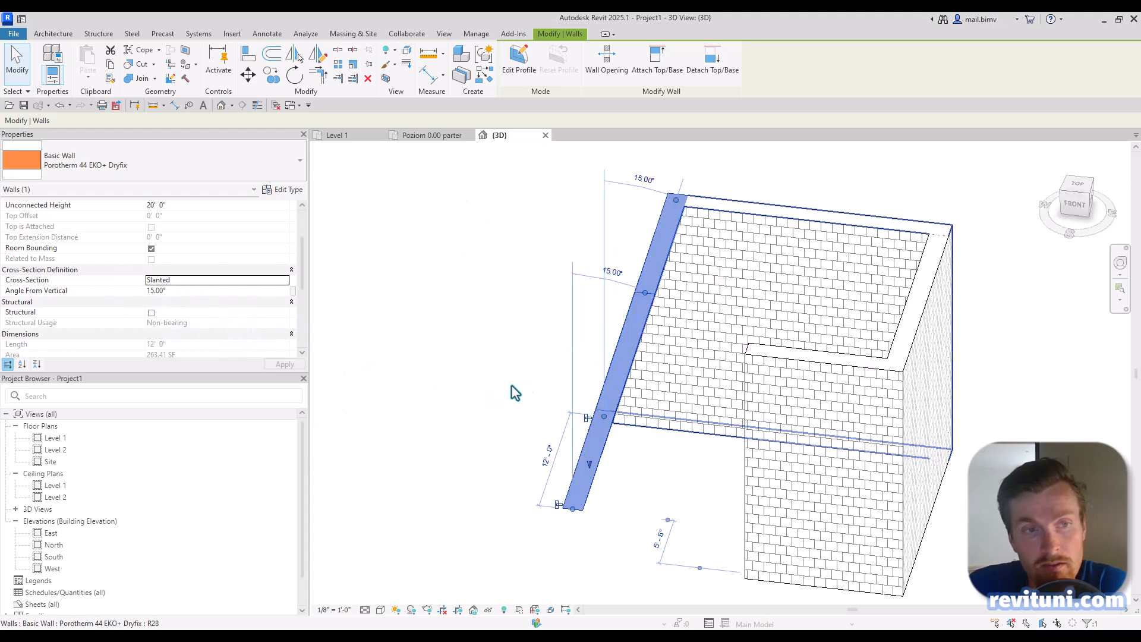
pyautogui.click(388, 334)
# - Try to change the slanted wall's cross-section to Tapered
pyautogui.click(591, 454)
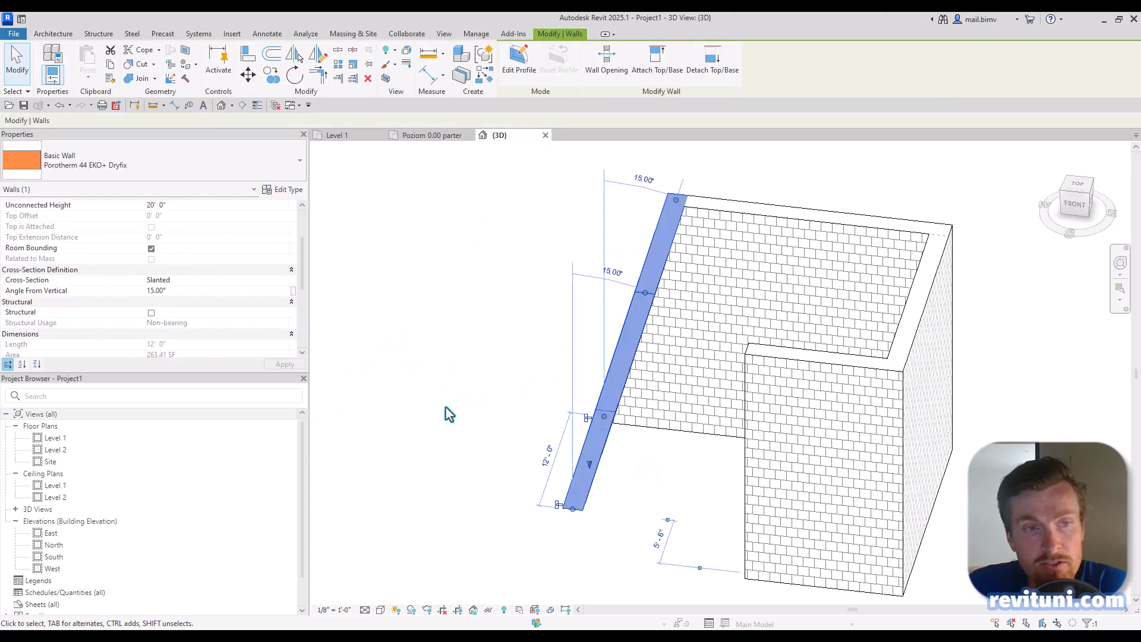
pyautogui.click(284, 280)
pyautogui.click(286, 281)
pyautogui.click(191, 315)
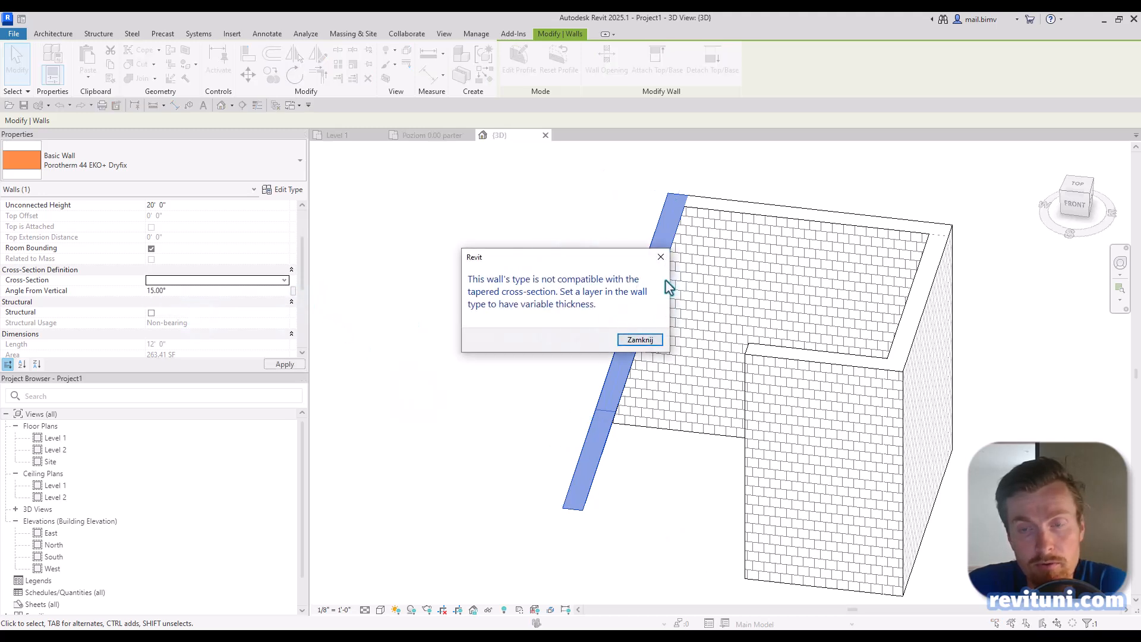
pyautogui.click(640, 339)
# - Make the structure layer of Porotherm 44 EKO+ Dryfix variable in thickness and set the slanted wall's cross-section to Tapered
pyautogui.click(280, 191)
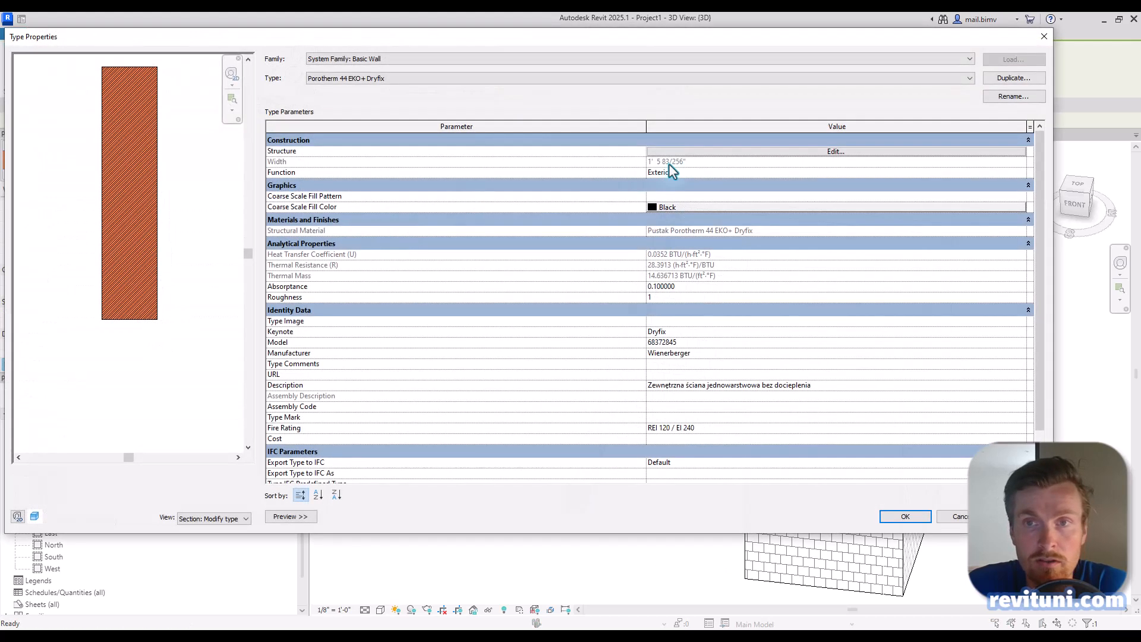
pyautogui.click(829, 151)
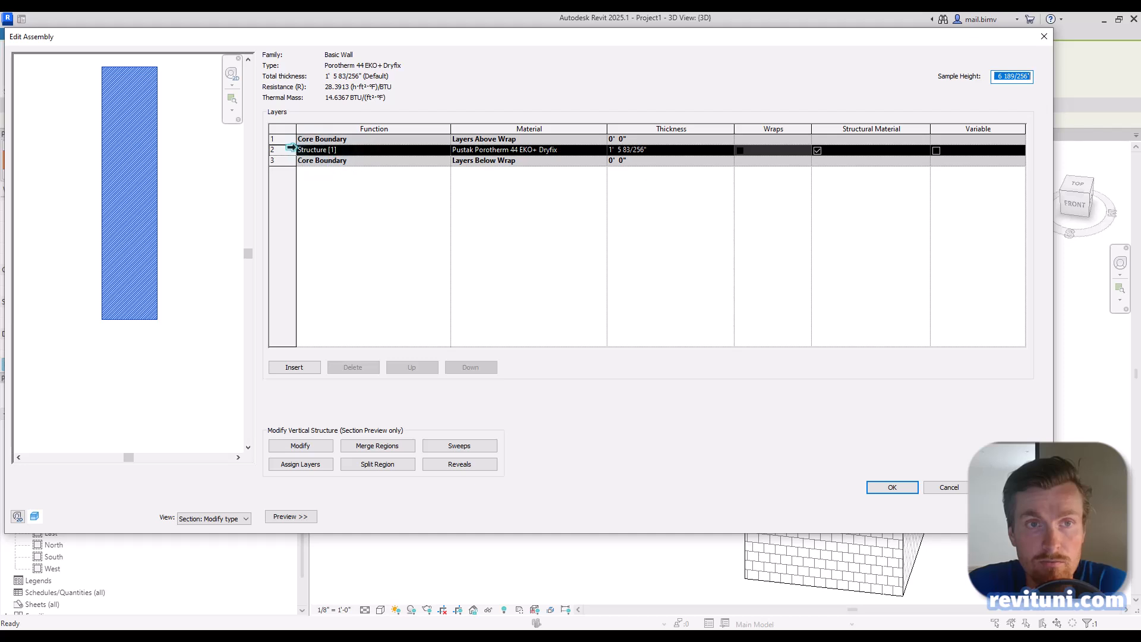
pyautogui.click(936, 150)
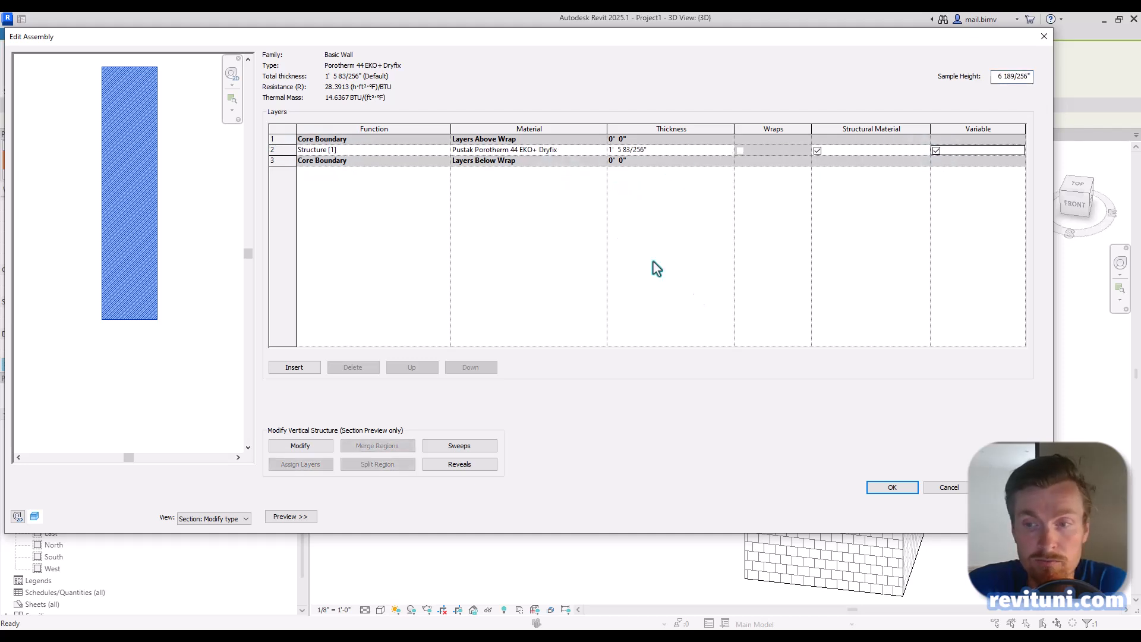
pyautogui.click(892, 485)
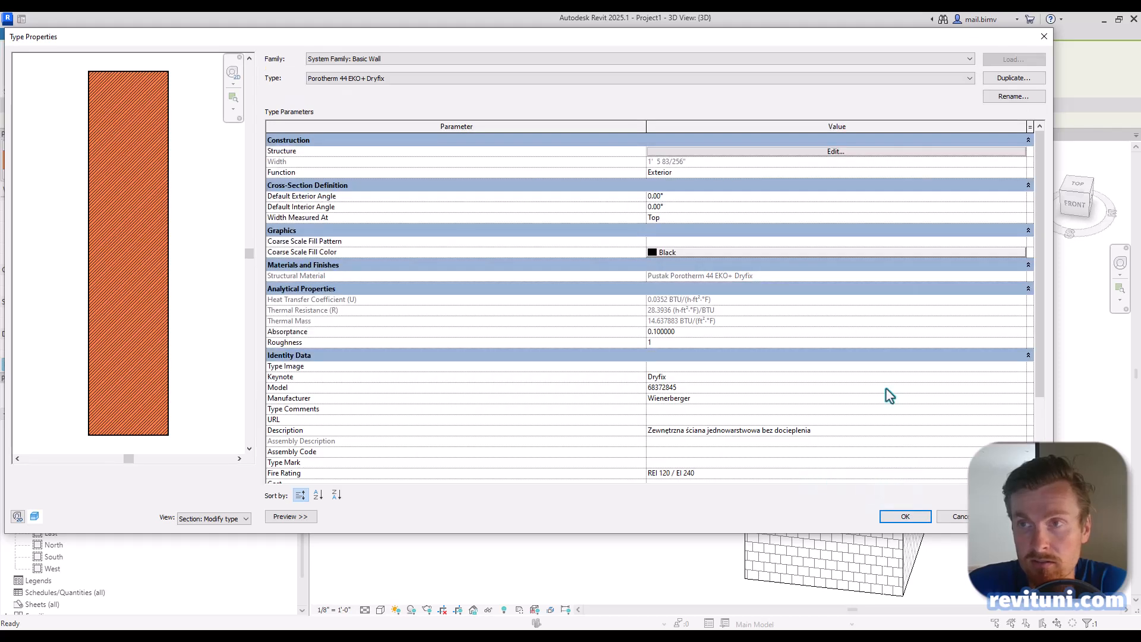
pyautogui.moveTo(918, 37); pyautogui.dragTo(551, 33)
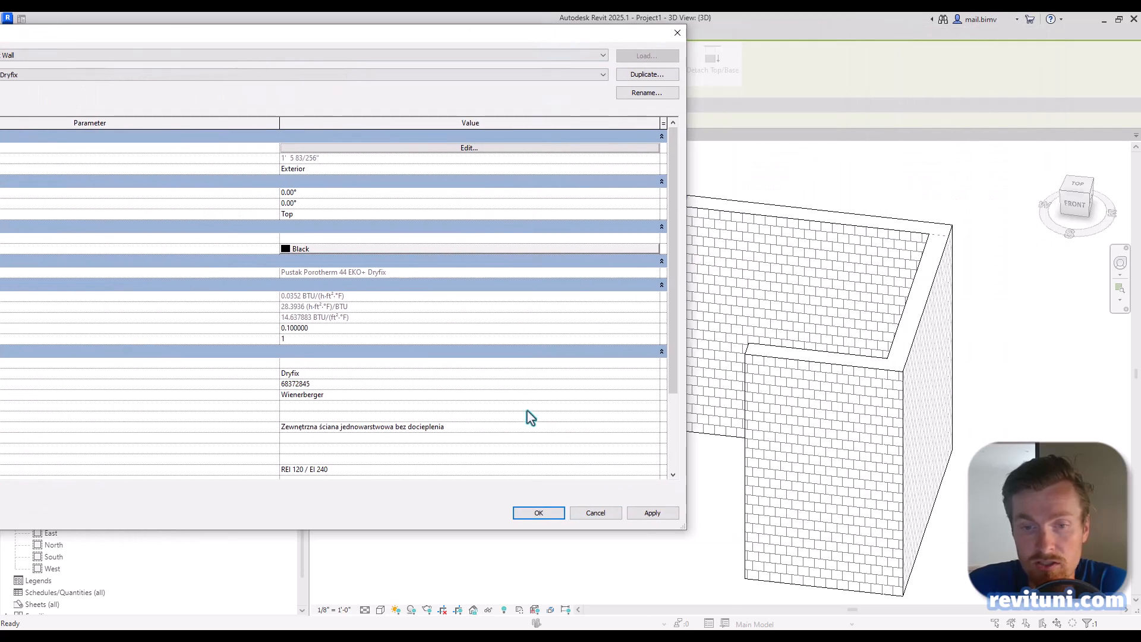
pyautogui.click(538, 513)
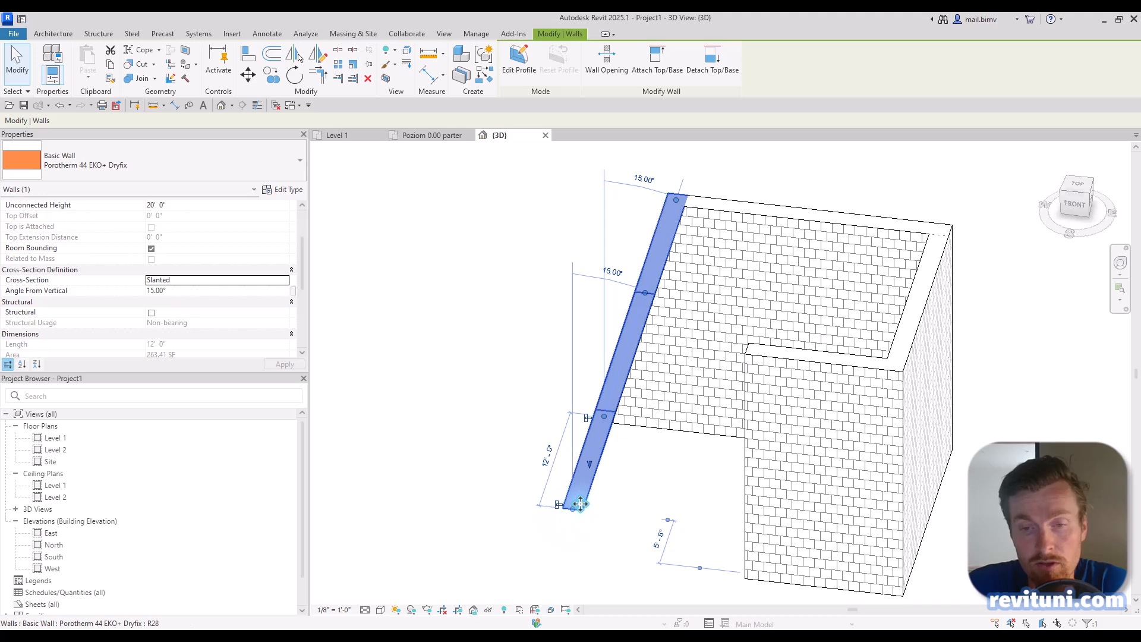
pyautogui.click(284, 284)
pyautogui.click(253, 308)
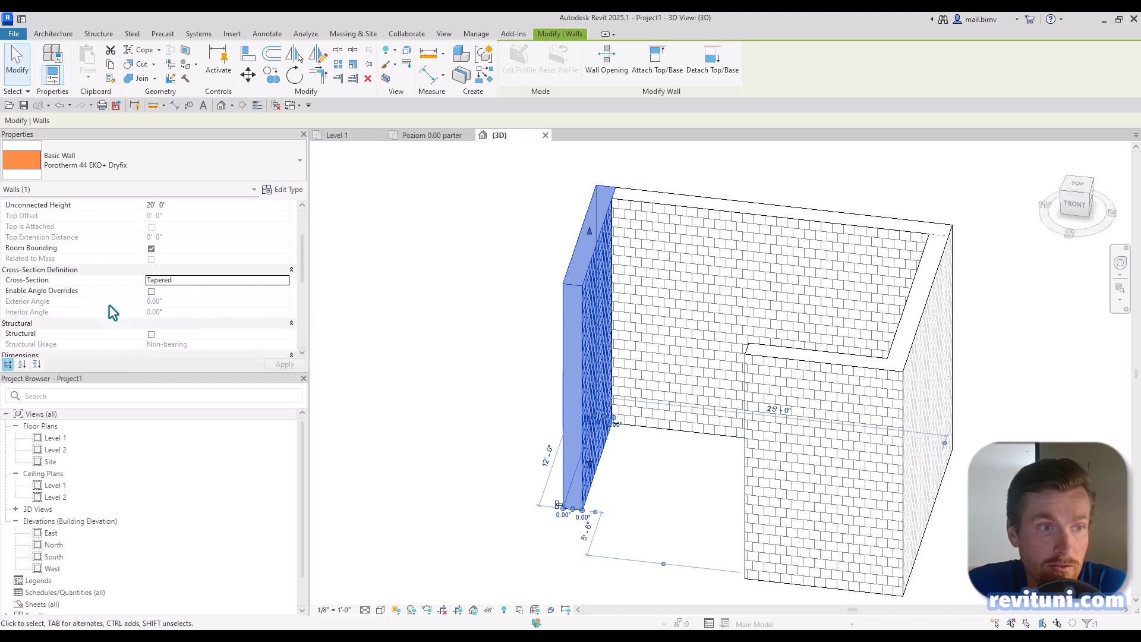
# - Set the Porotherm 44 EKO+ Dryfix wall type's default exterior angle to 15° and default interior angle to 30°
pyautogui.click(285, 190)
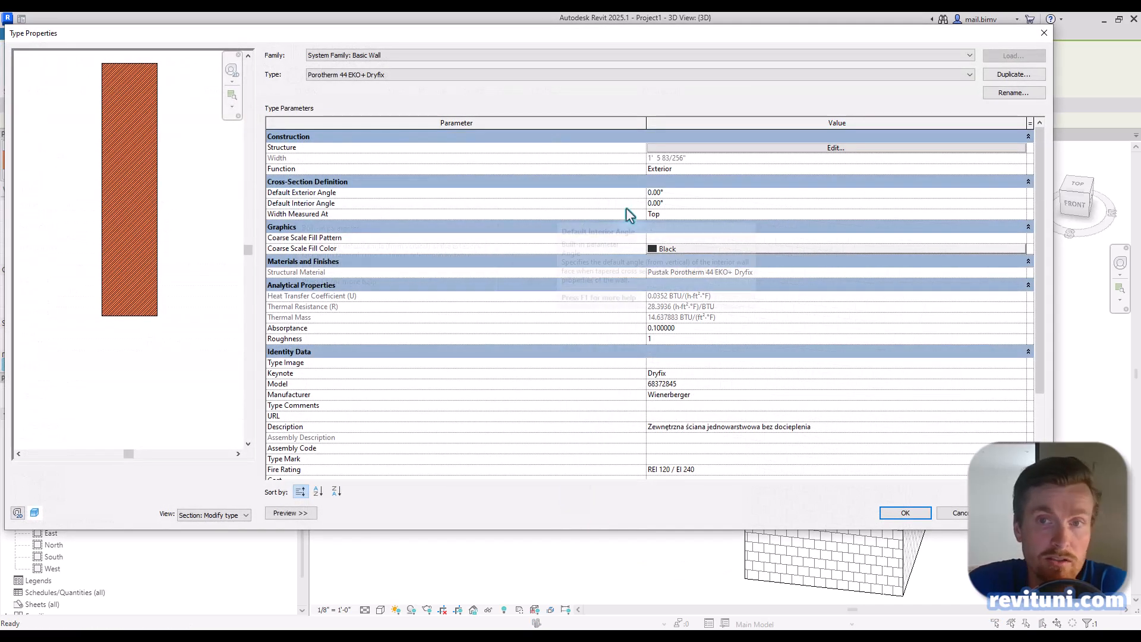
pyautogui.click(682, 192)
pyautogui.write('15')
pyautogui.click(677, 203)
pyautogui.write('15')
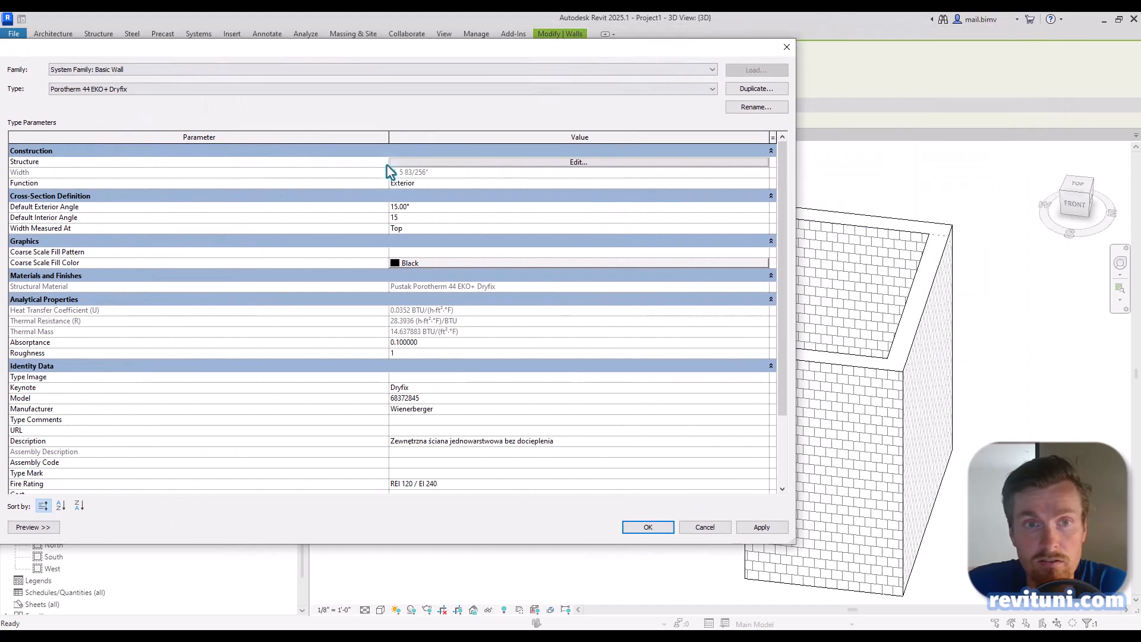
pyautogui.click(648, 527)
pyautogui.click(416, 403)
pyautogui.keyDown('shift'); pyautogui.moveTo(452, 474); pyautogui.dragTo(466, 439, button='middle'); pyautogui.keyUp('shift')
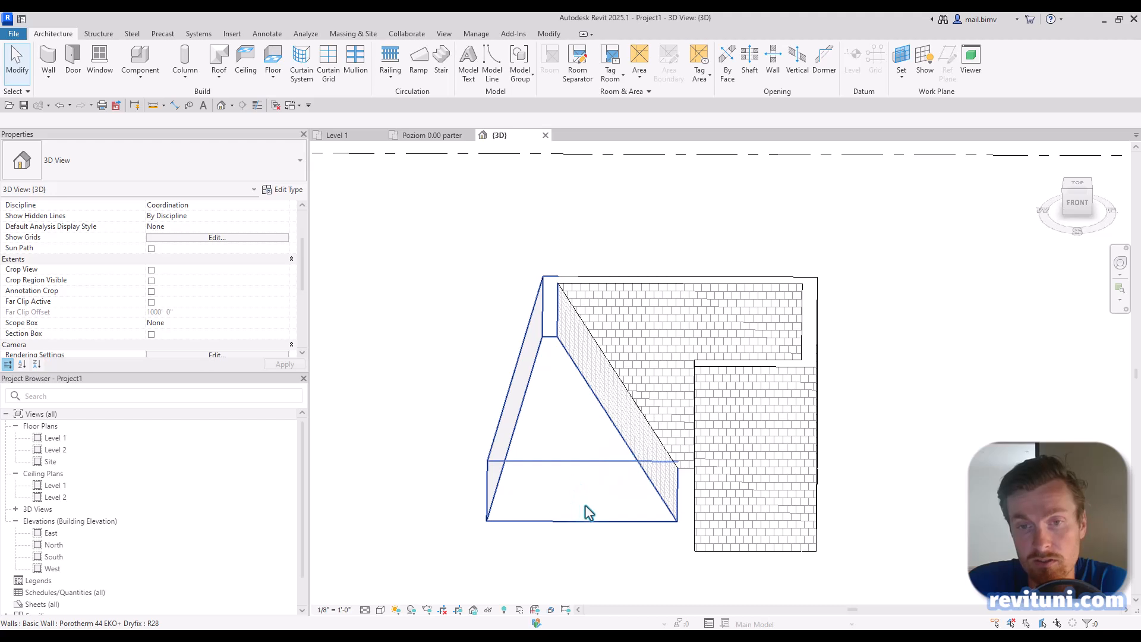
# - Inspect the tapered wall's type properties and its layer structure, leaving both unchanged
pyautogui.click(550, 323)
pyautogui.click(283, 189)
pyautogui.click(635, 202)
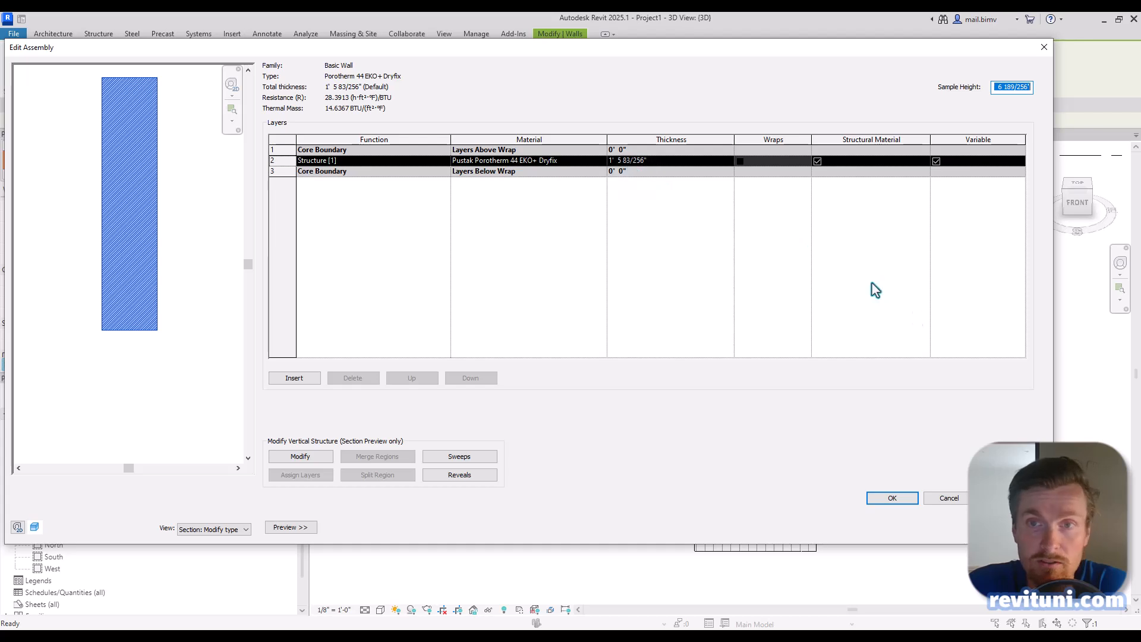
pyautogui.click(1044, 47)
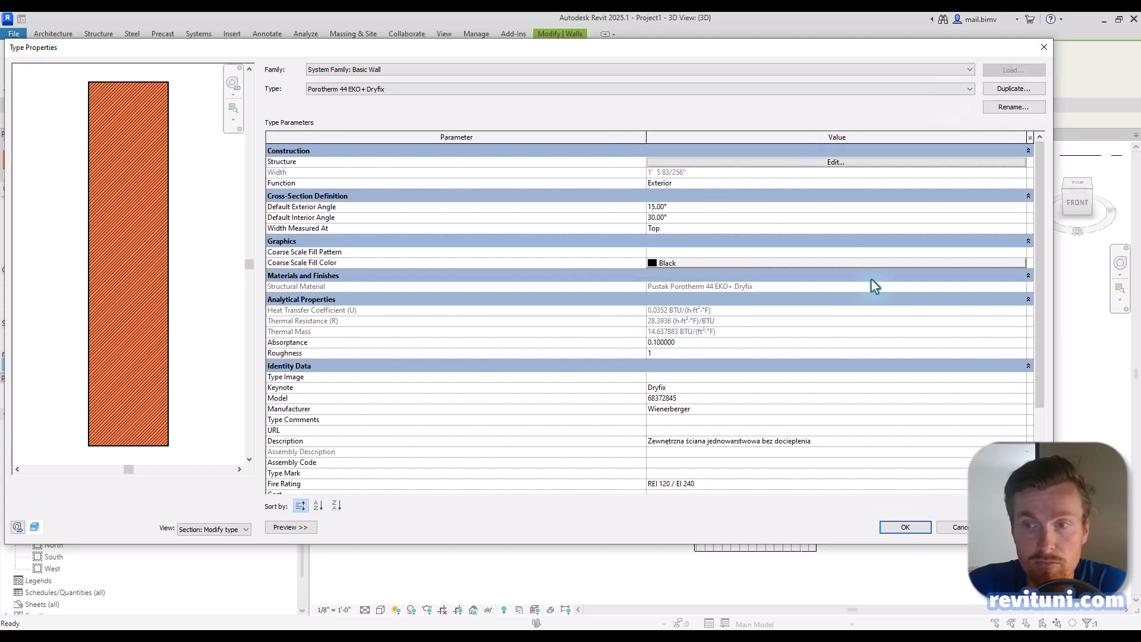
pyautogui.press('Escape')
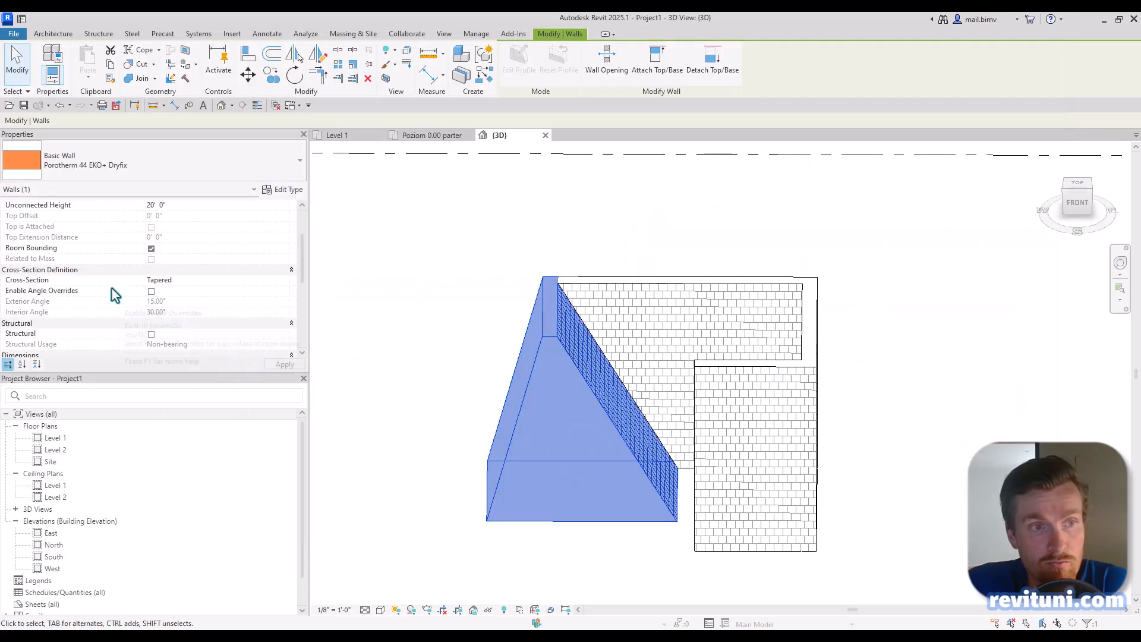
# - Enable angle overrides for the tapered wall, with an exterior angle of 5° and an interior angle of 8°
pyautogui.click(152, 292)
pyautogui.click(155, 302)
pyautogui.write('5')
pyautogui.click(161, 312)
pyautogui.write('8')
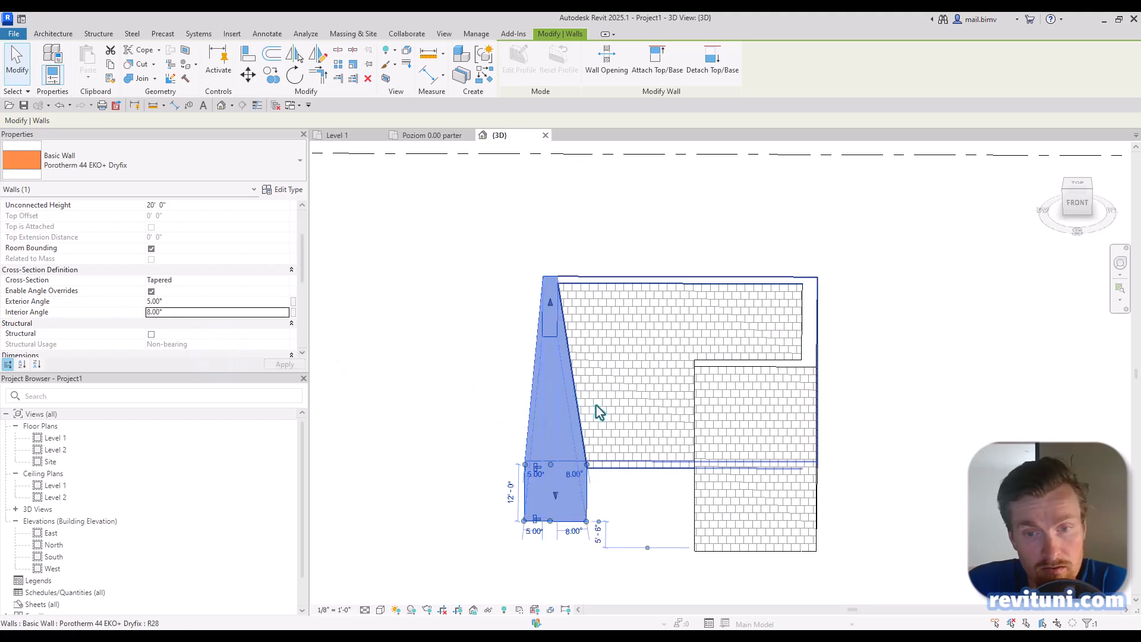
pyautogui.click(412, 441)
# - Set the tapered wall's interior angle to 15° using its on-screen angle dimension
pyautogui.click(535, 502)
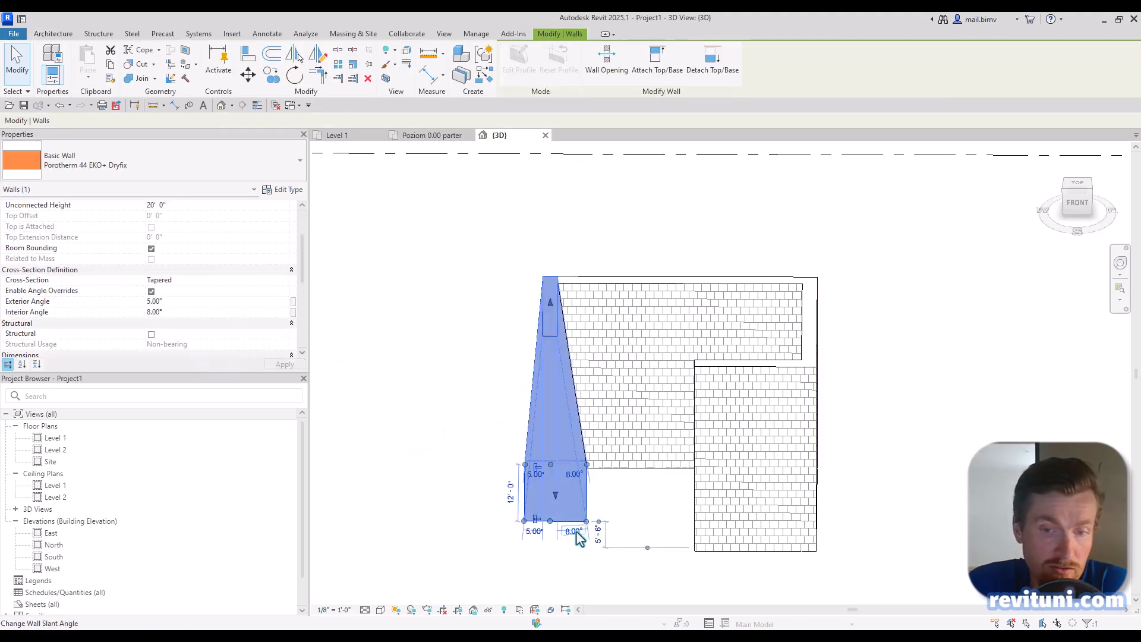
pyautogui.click(574, 533)
pyautogui.write('15')
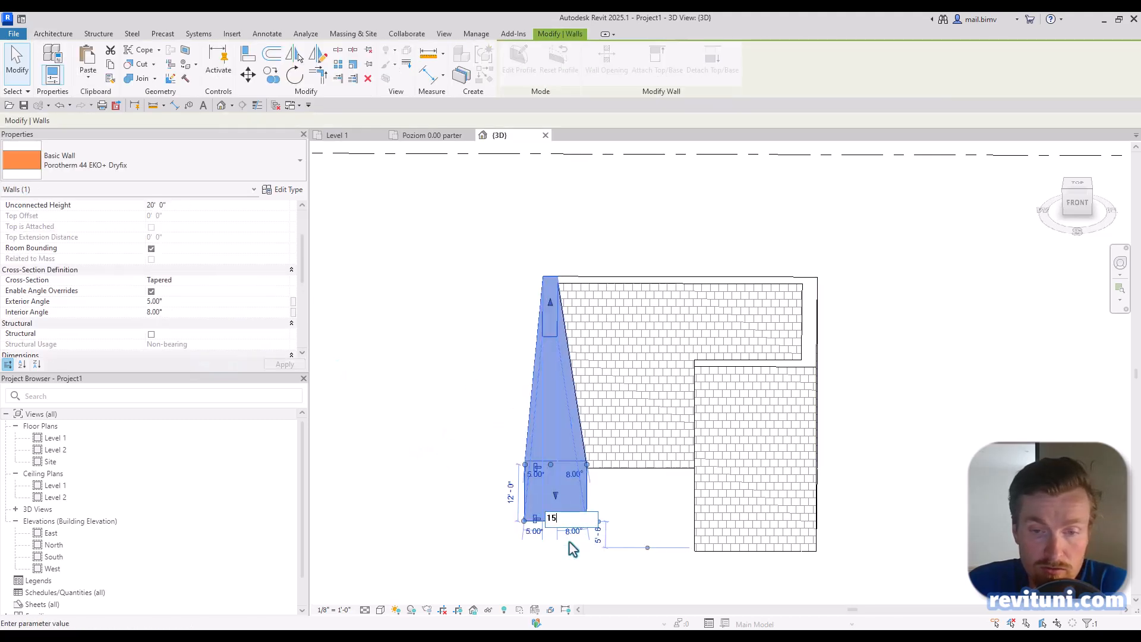
pyautogui.press('Return')
pyautogui.click(567, 555)
# - Set the tapered wall's exterior angle to 1° through its on-screen dimension and straighten its exterior face to vertical
pyautogui.click(528, 521)
pyautogui.click(533, 531)
pyautogui.write('9')
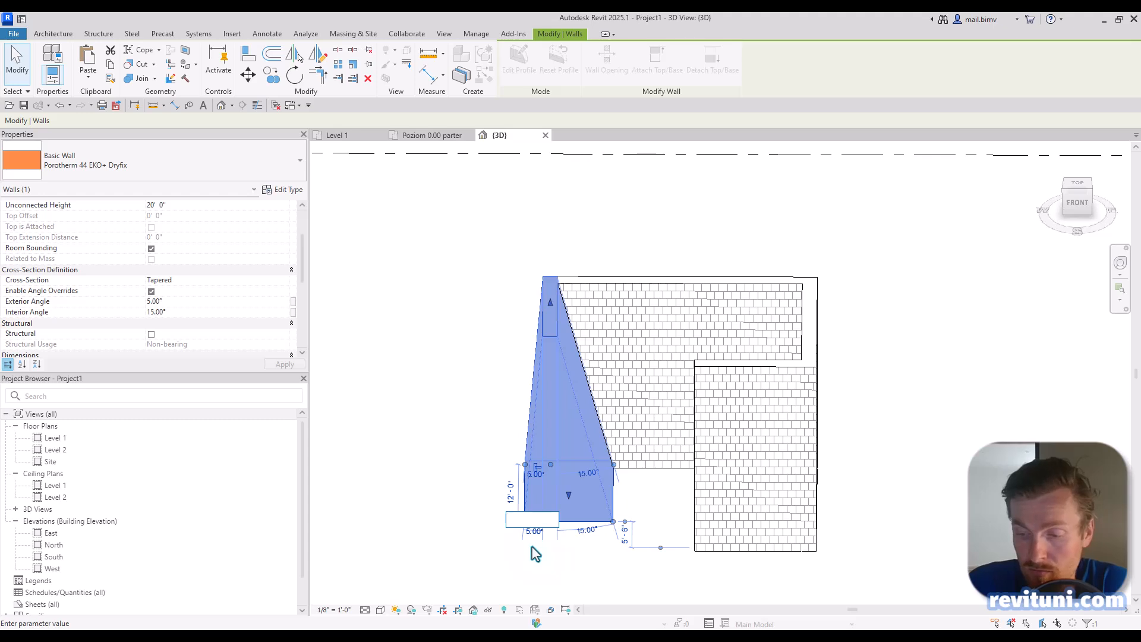
pyautogui.press('Return')
pyautogui.click(533, 555)
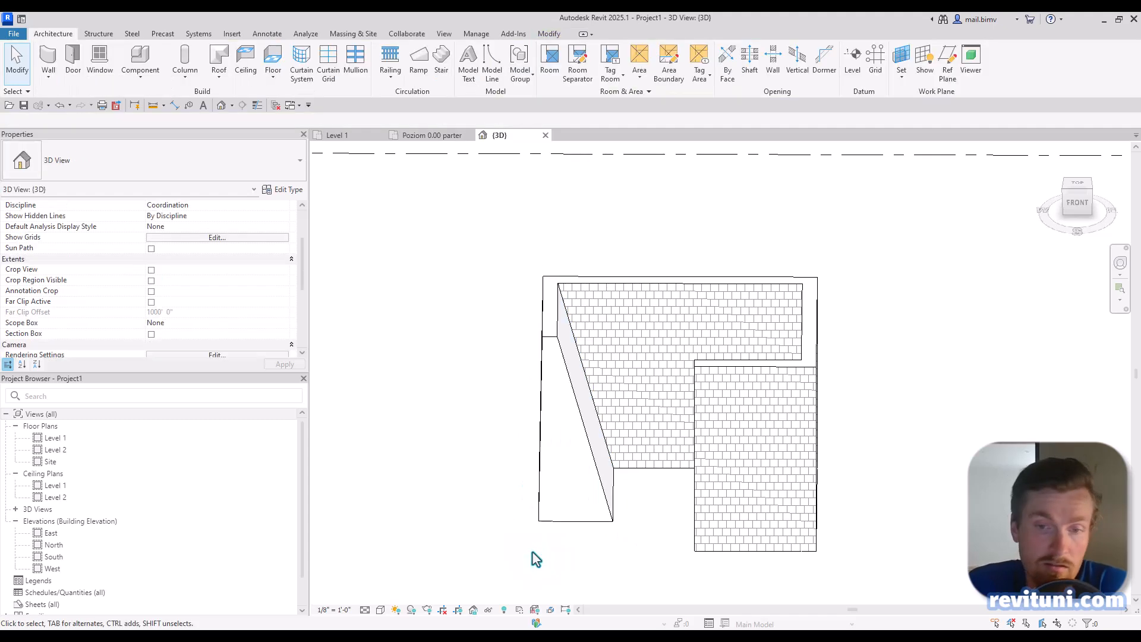
pyautogui.click(554, 523)
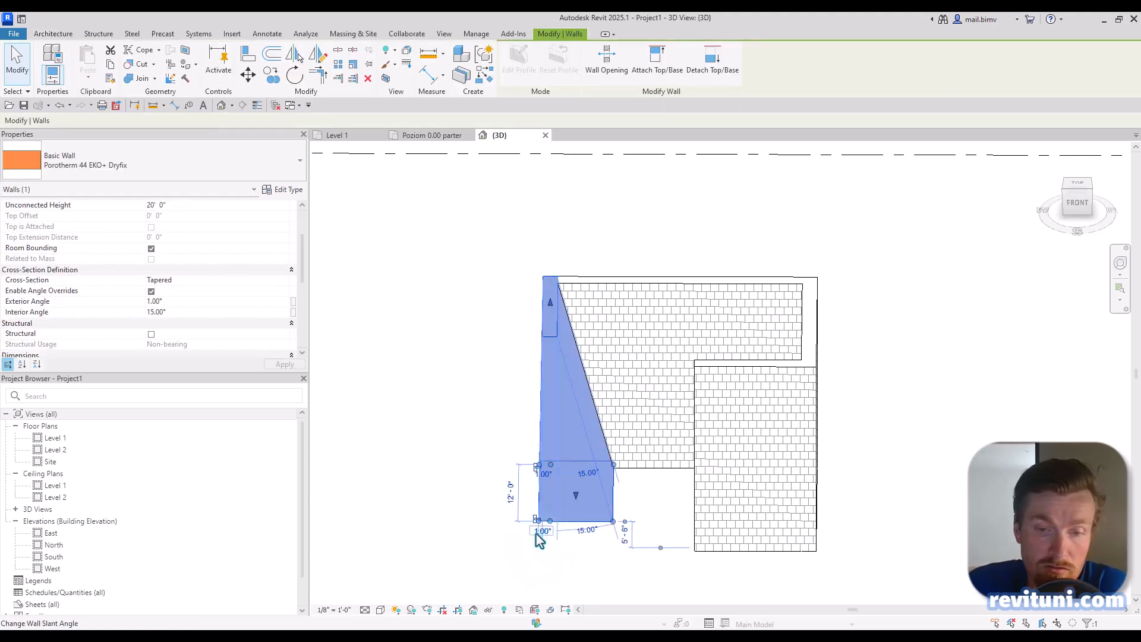
pyautogui.click(492, 249)
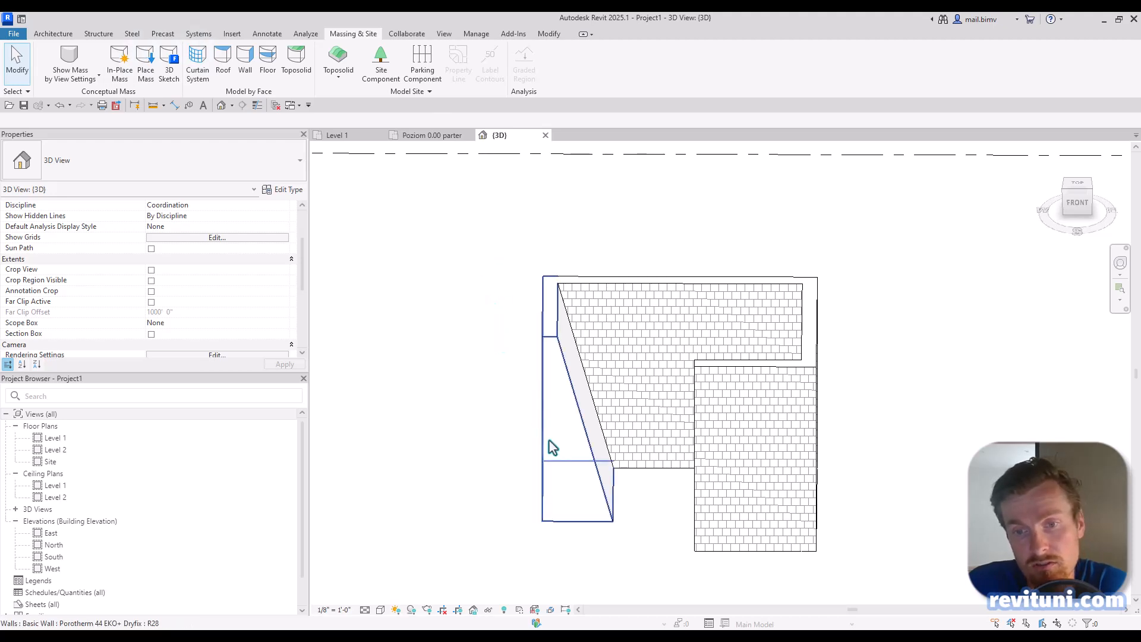